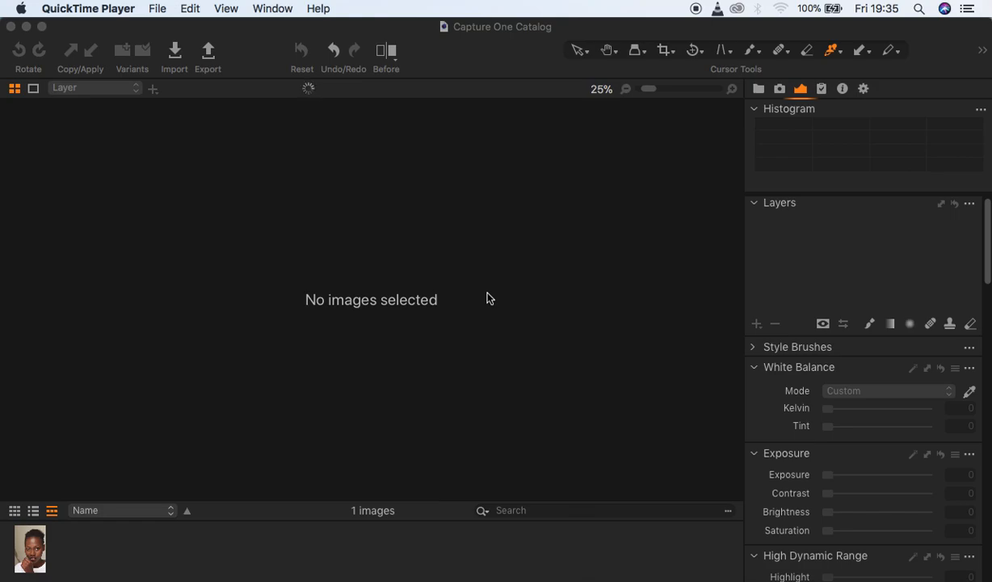
Open the portrait IMG_2124.CR2 in the viewer and inspect the facial skin up close.
left_click(36, 538)
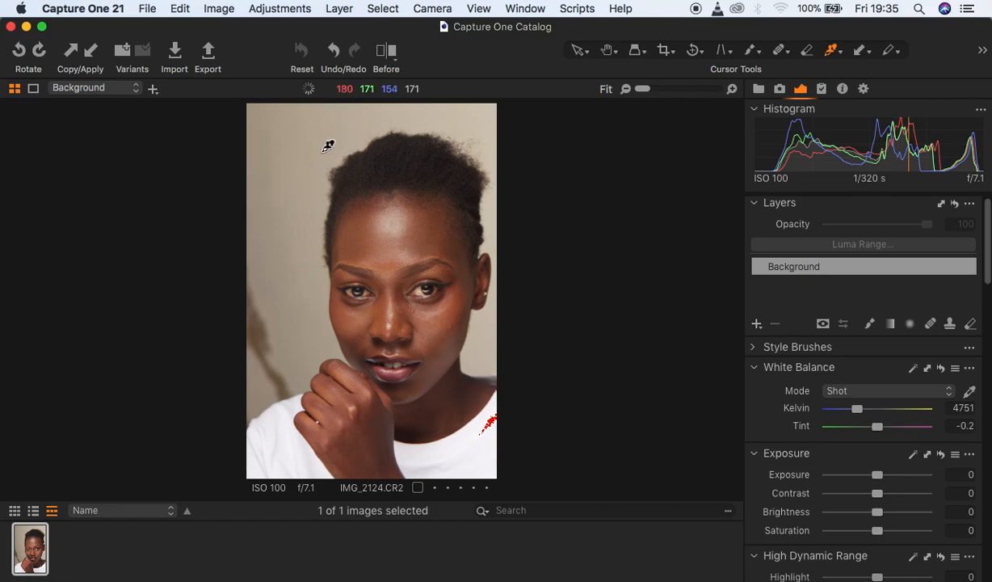
key("super+plus")
key("super+plus")
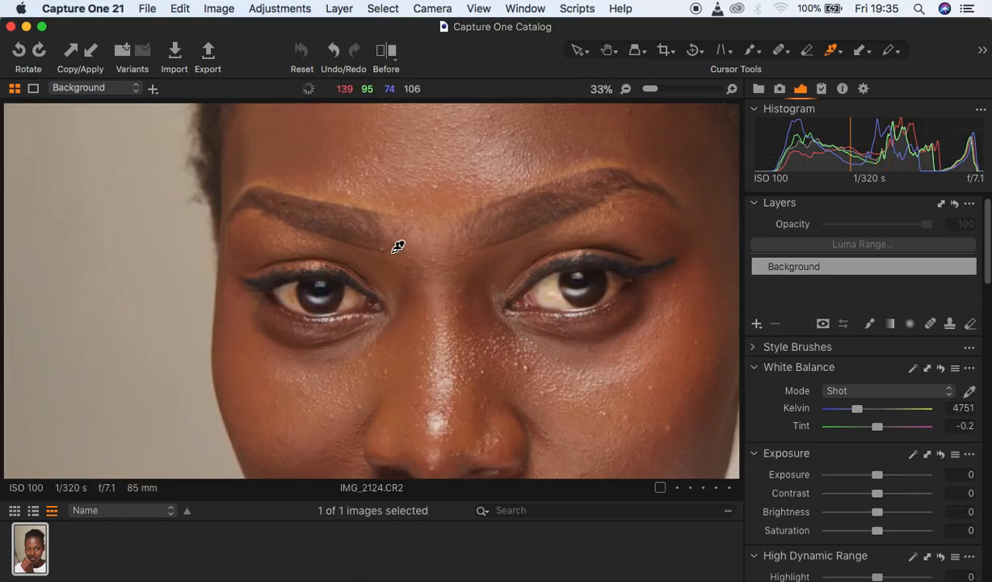
key("super+plus")
key("super+minus")
key("super+minus")
key("super+minus")
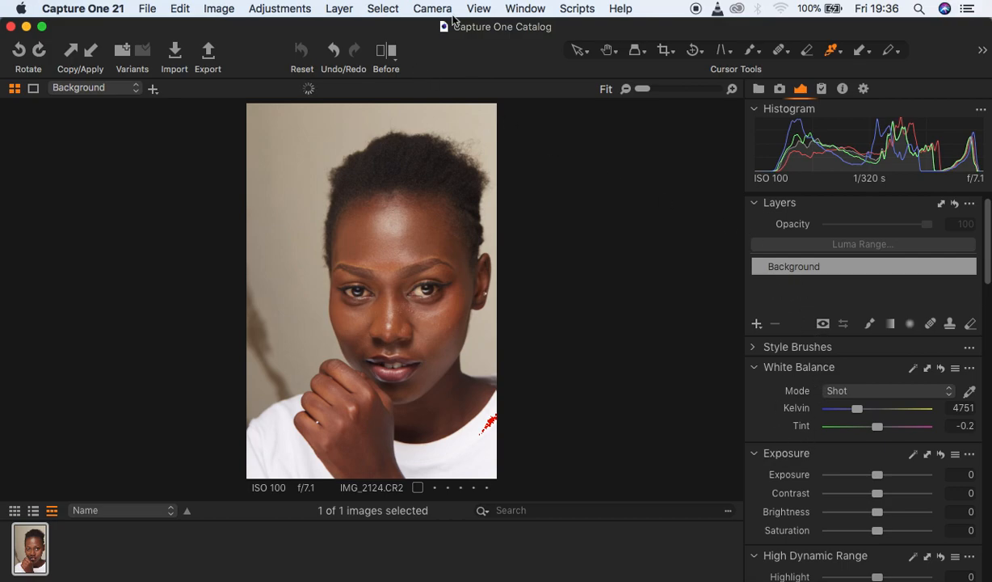
left_click(521, 12)
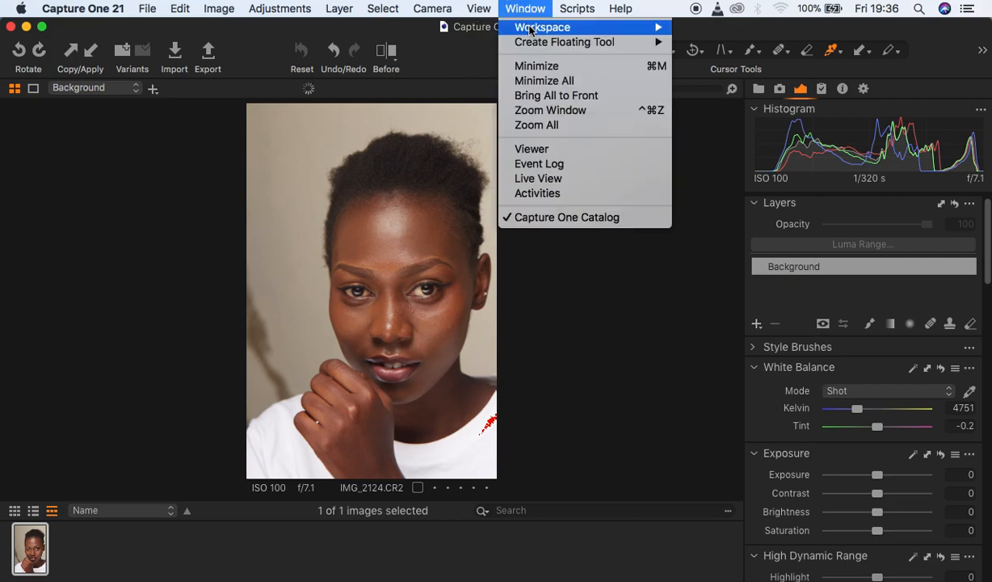
mouse_move(511, 30)
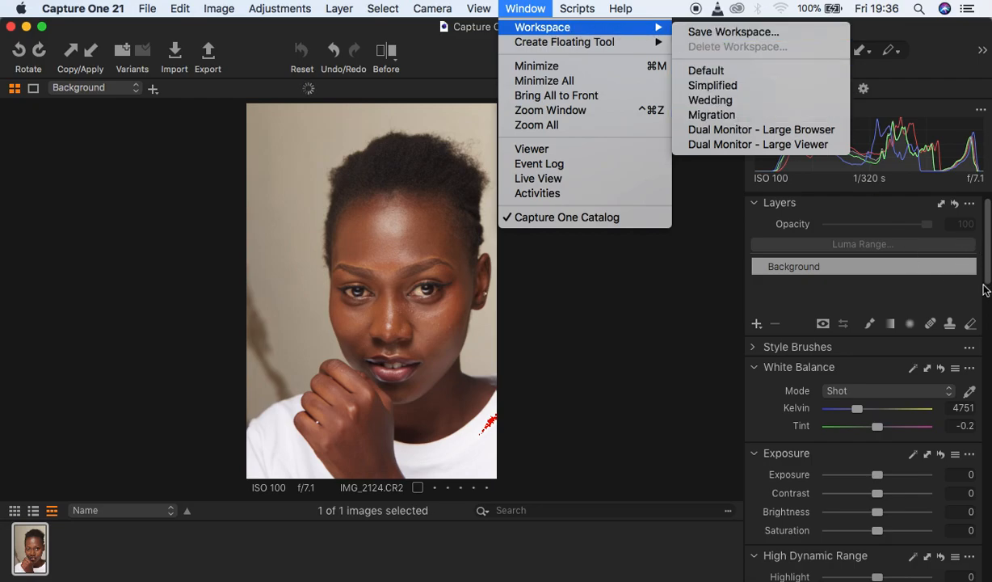
left_click(987, 232)
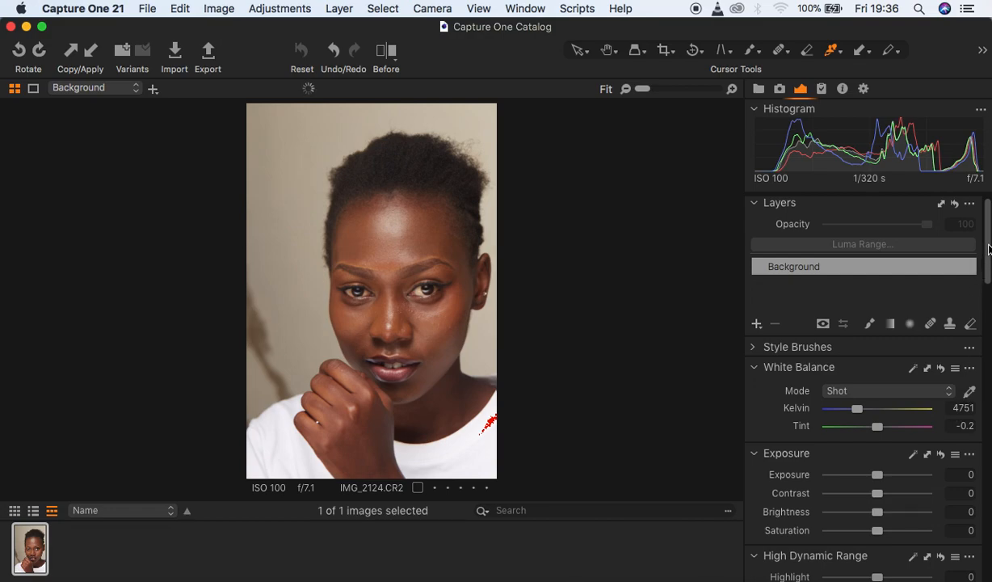
In the RGB Levels, set the black point to 13 and the white point to 251.
left_click(987, 249)
left_click_drag(987, 248, 988, 347)
left_click_drag(754, 457, 765, 457)
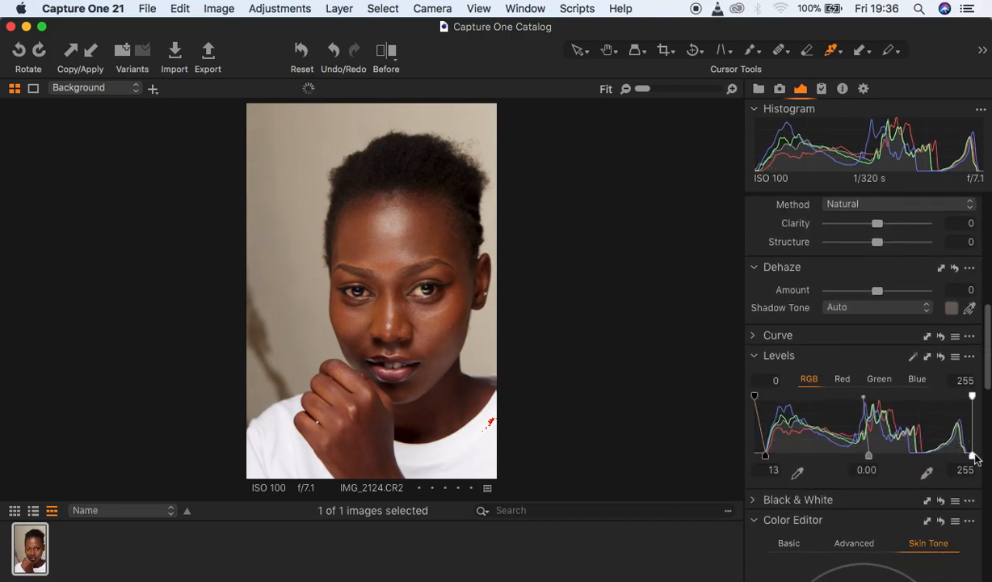
left_click_drag(974, 458, 971, 458)
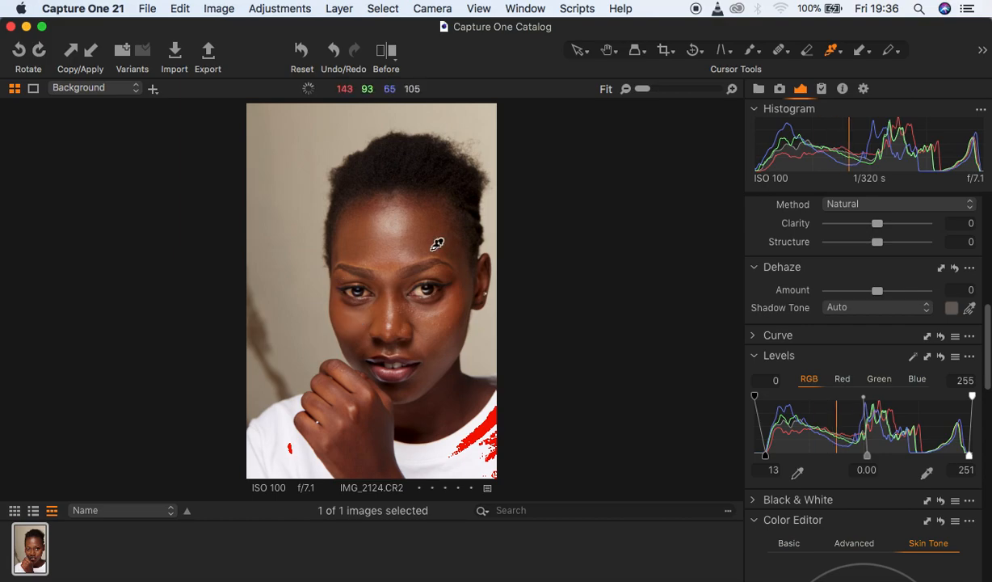
Set the High Dynamic Range values to Highlight -100, Shadow 24 and White -62.
left_click_drag(988, 323, 987, 270)
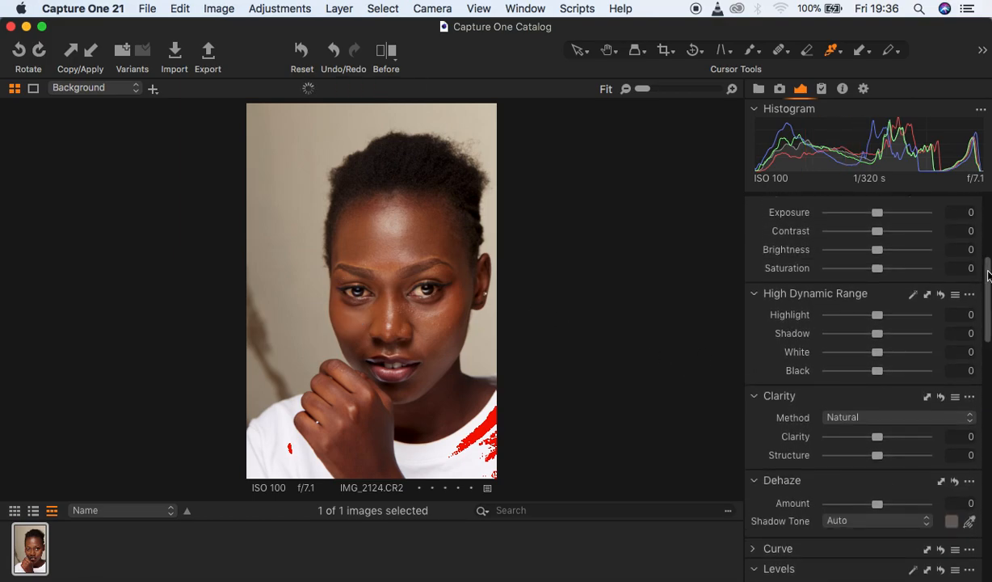
left_click(837, 316)
left_click_drag(837, 317, 825, 315)
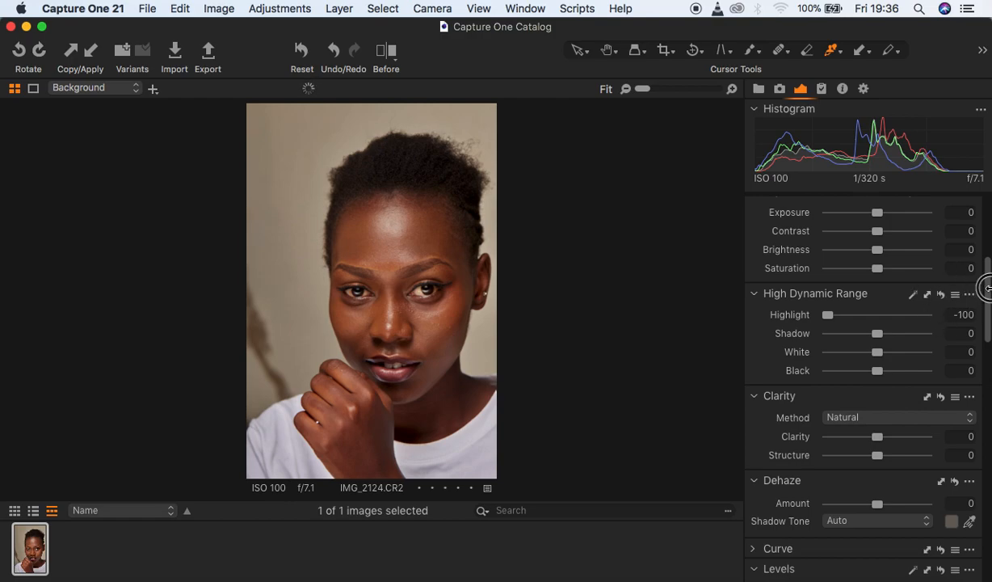
scroll(987, 289, "down", 3)
left_click_drag(860, 302, 888, 282)
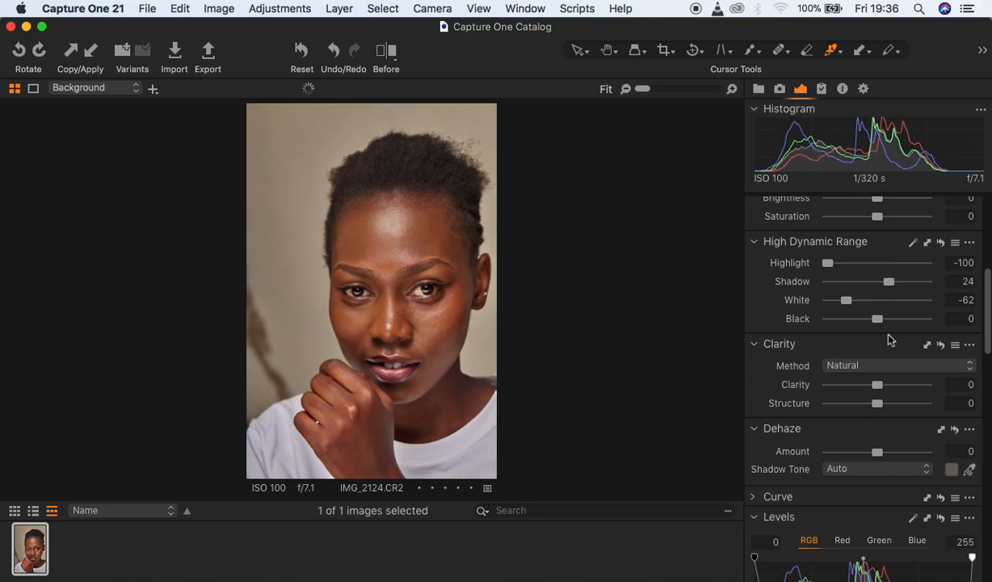
Set the Clarity amount to 5 and the High Dynamic Range Black value to -9.
left_click_drag(879, 387, 882, 385)
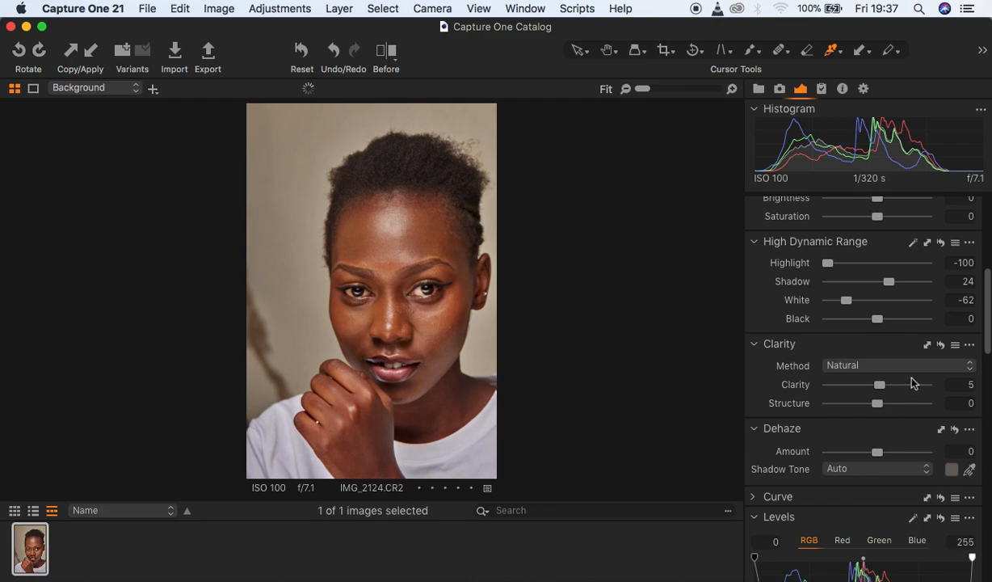
left_click(986, 306)
left_click_drag(879, 320, 872, 321)
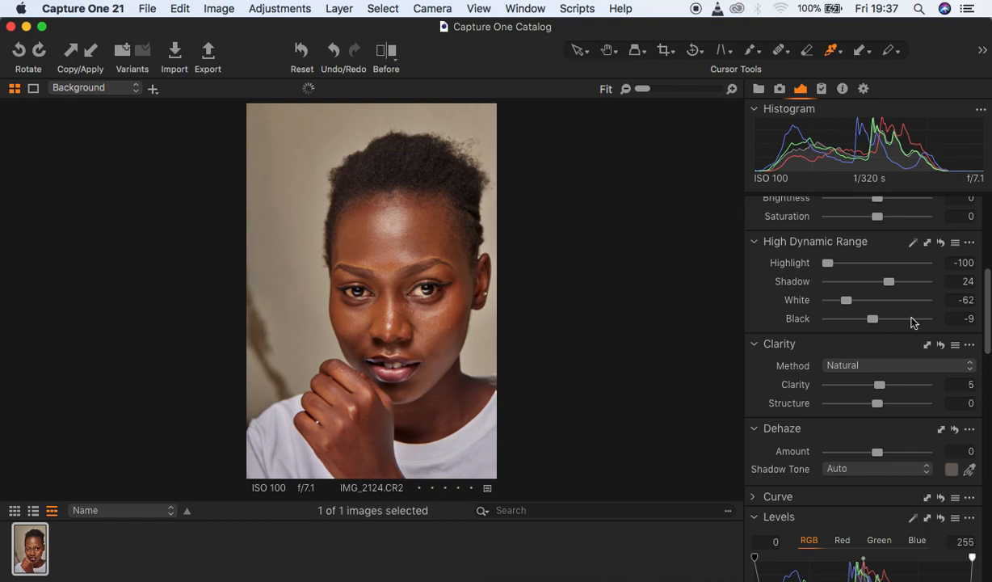
Change the ICC profile to Canon EOS-6D ProStandard and check its effect on the face up close.
left_click_drag(987, 310, 986, 537)
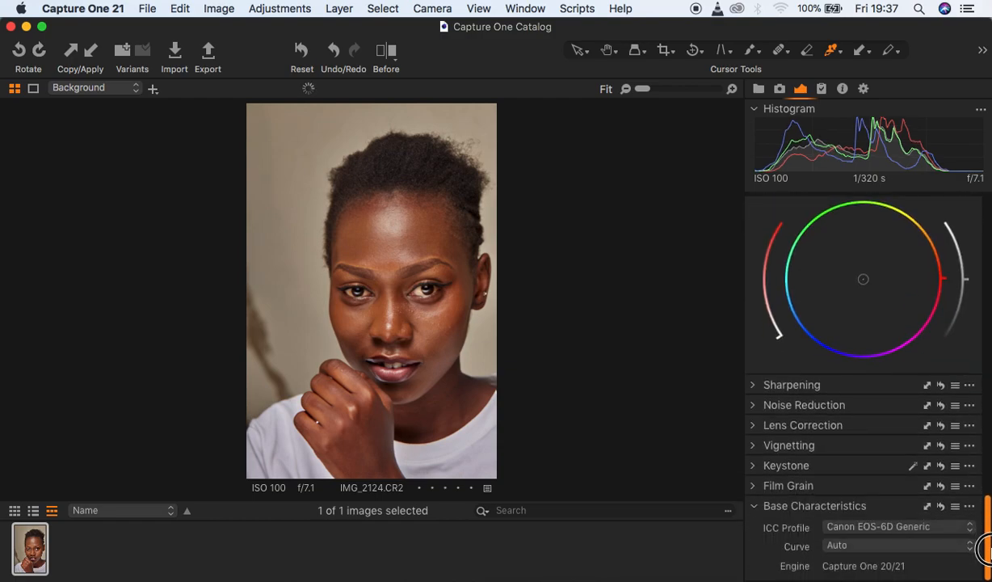
left_click(882, 527)
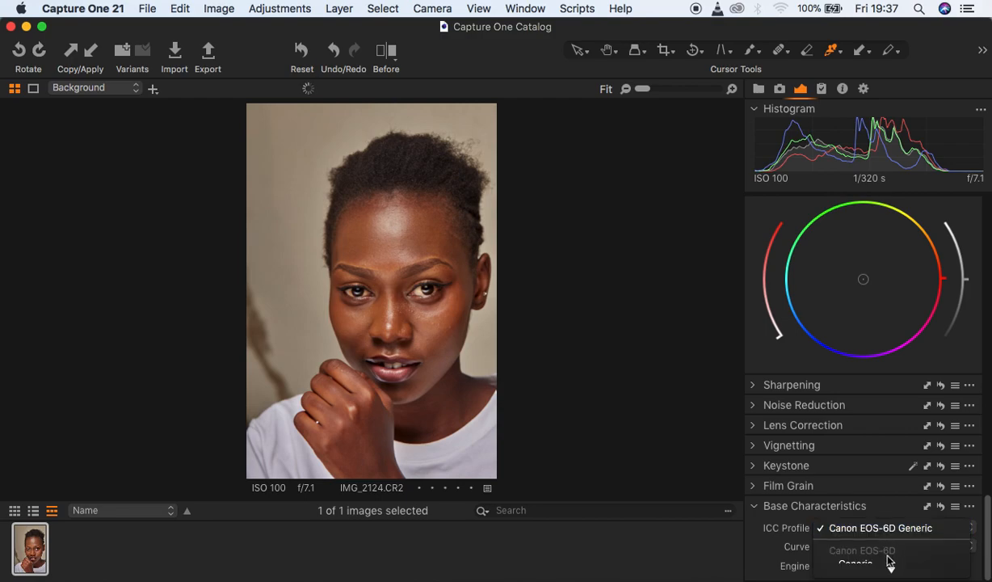
mouse_move(890, 569)
left_click(880, 460)
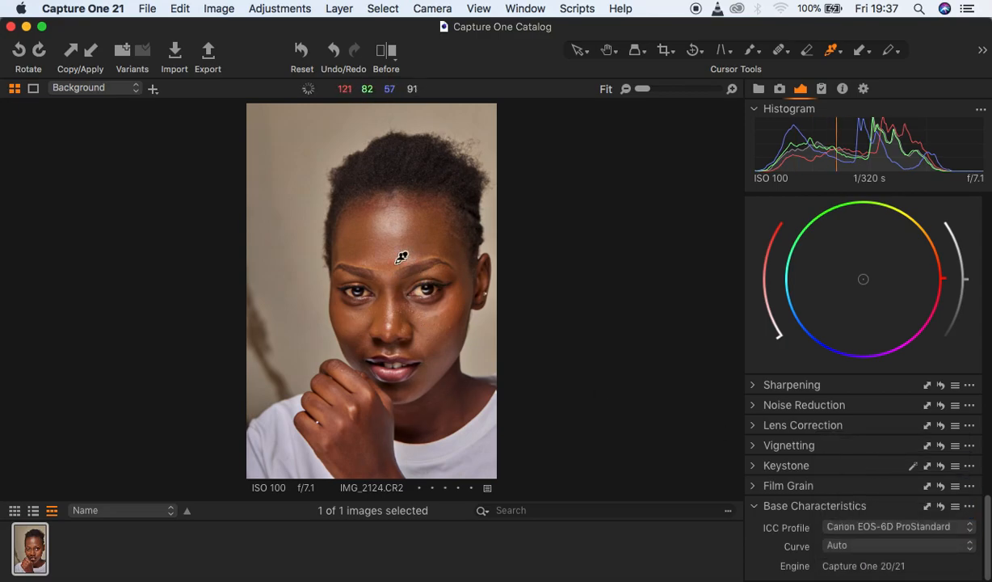
key("super+plus")
key("super+plus")
key("super+minus")
key("super+minus")
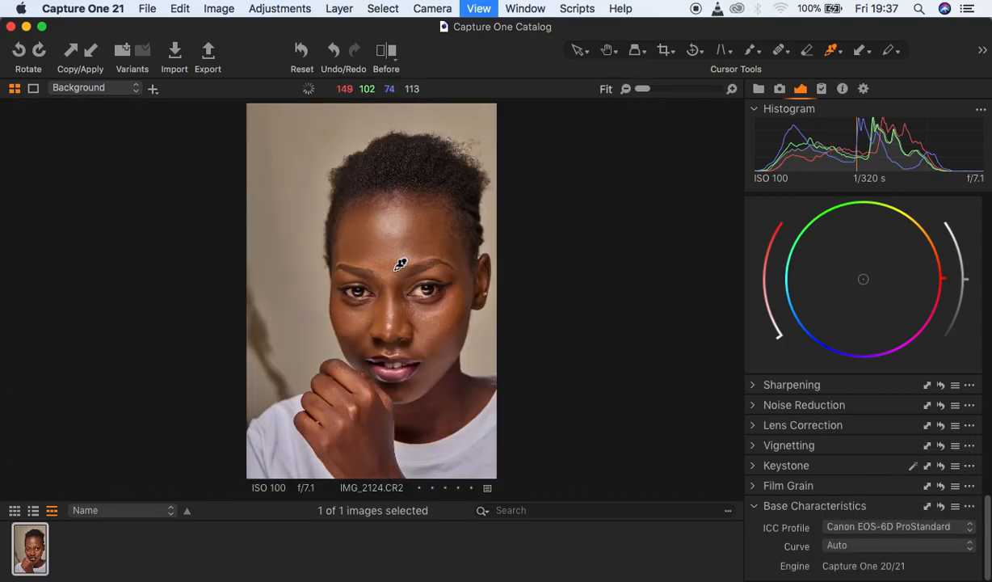
Set the background's Contrast to 1 and its Exposure to 0.27.
left_click_drag(988, 512, 984, 242)
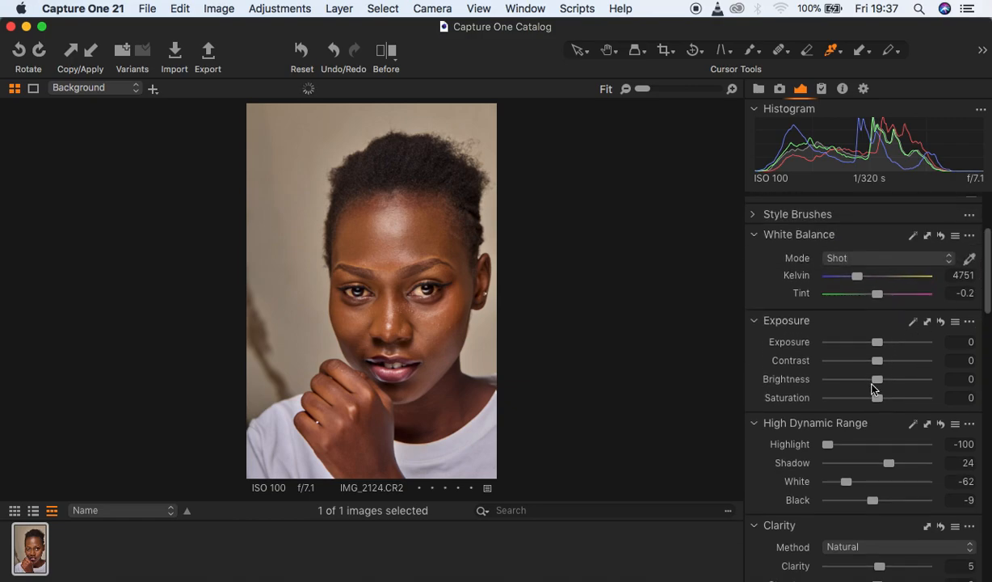
left_click_drag(876, 361, 880, 363)
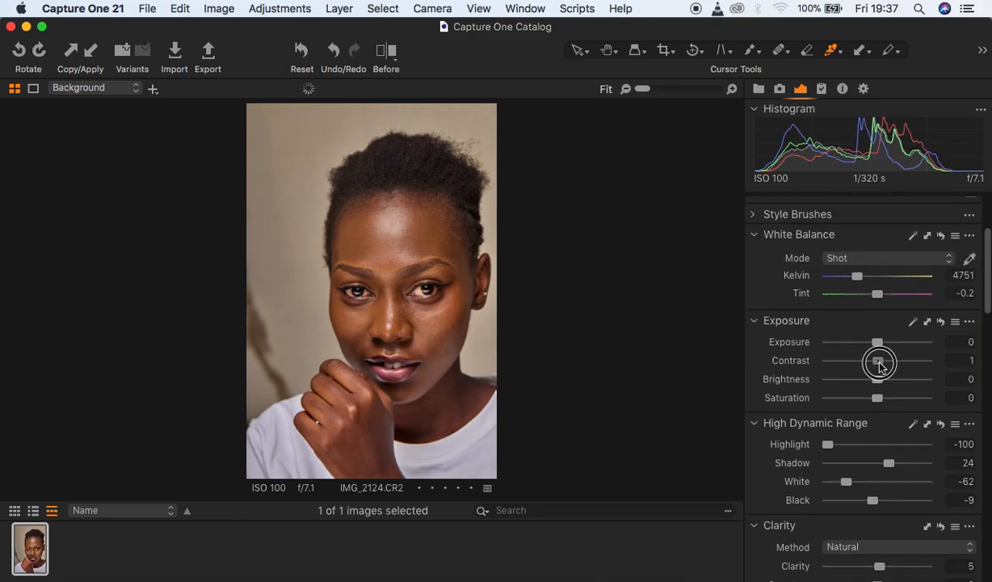
left_click(879, 342)
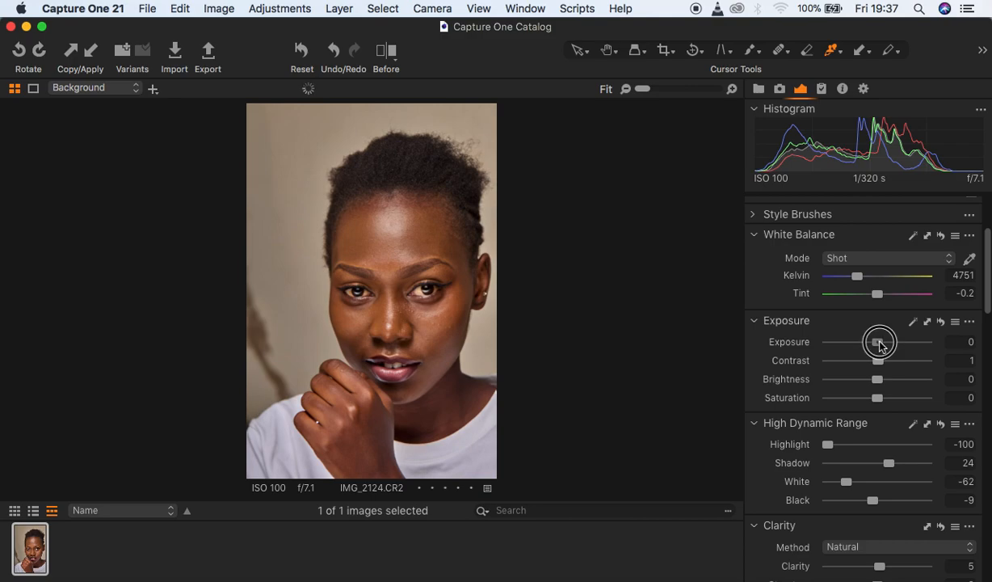
left_click_drag(880, 345, 883, 345)
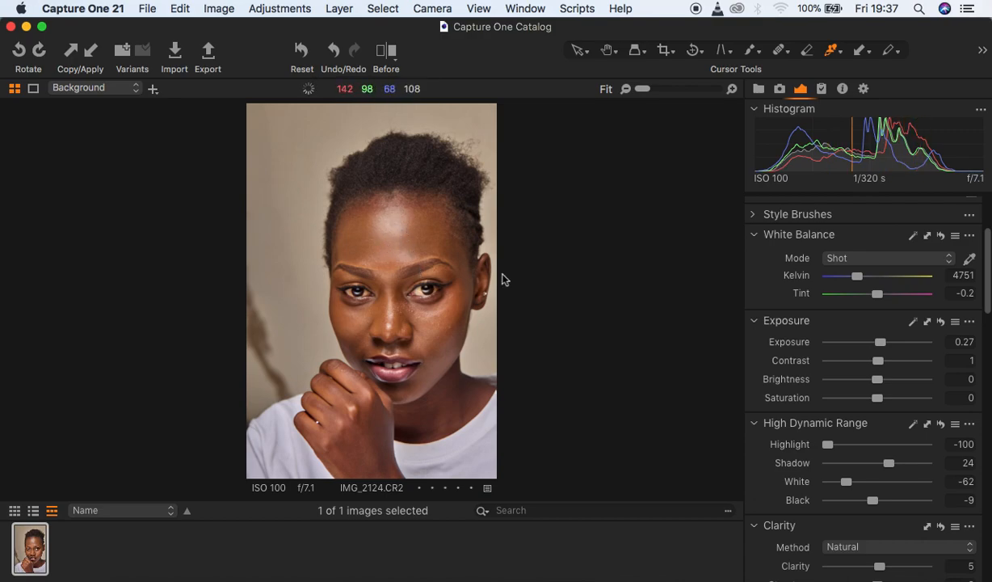
Add a new filled adjustment layer above the background.
scroll(985, 307, "up", 5)
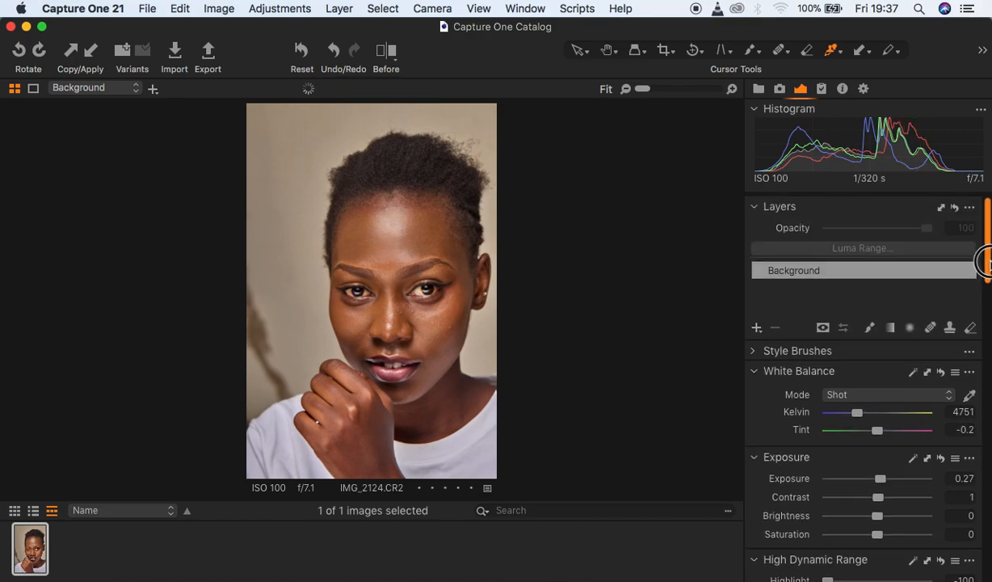
left_click(758, 330)
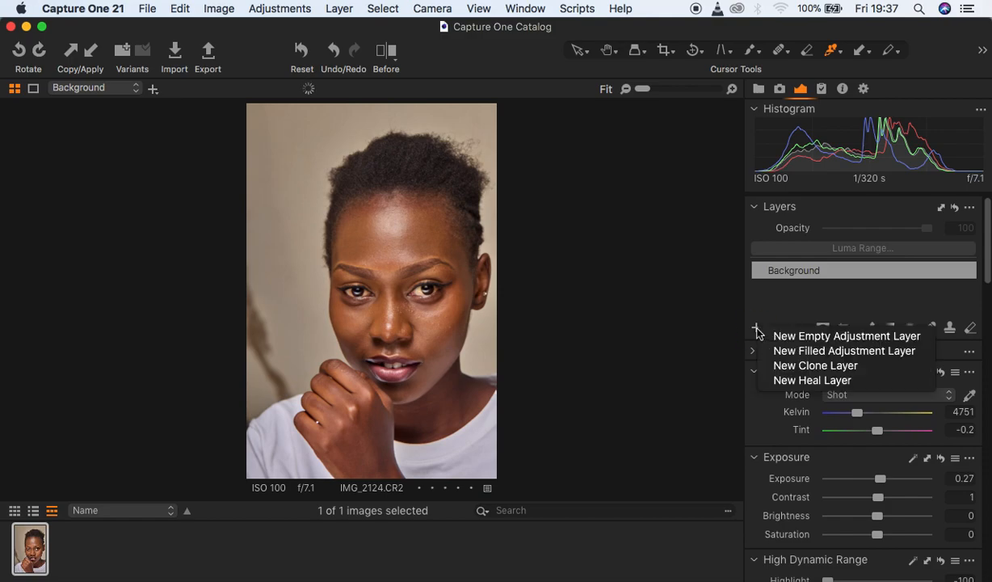
left_click(814, 353)
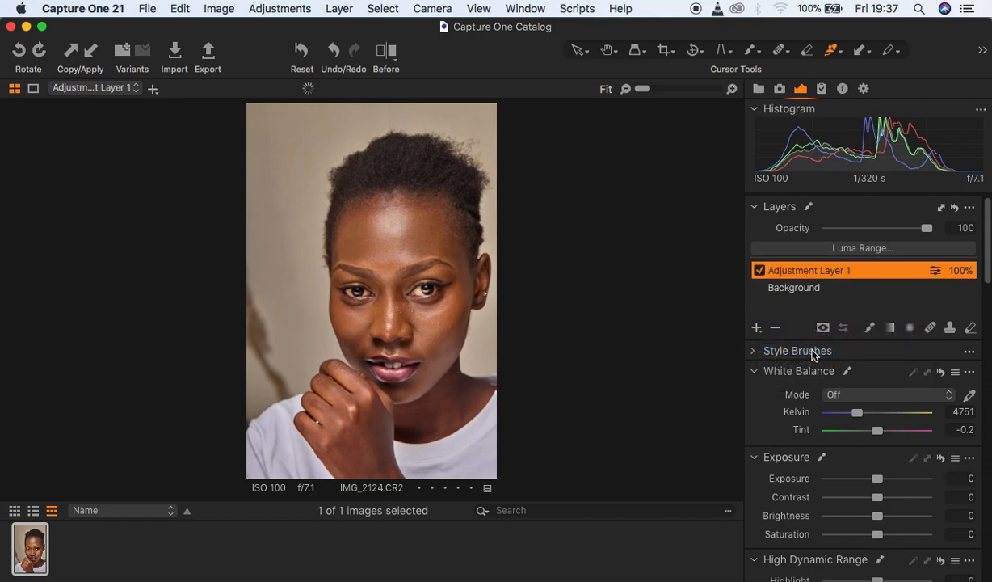
Sample the skin color on the side of the nose for the Color Editor's Skin Tone correction.
left_click_drag(987, 266, 985, 428)
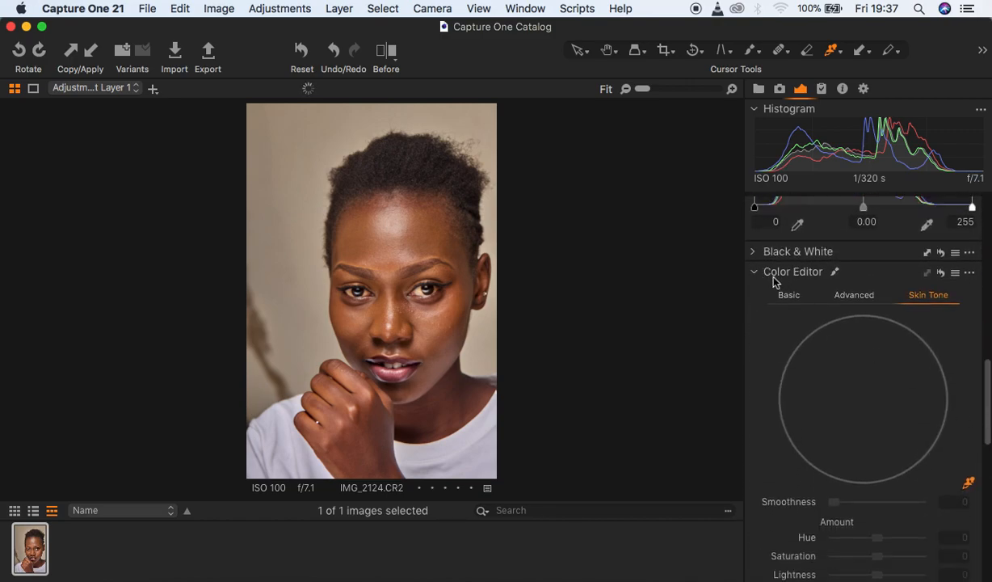
left_click(968, 483)
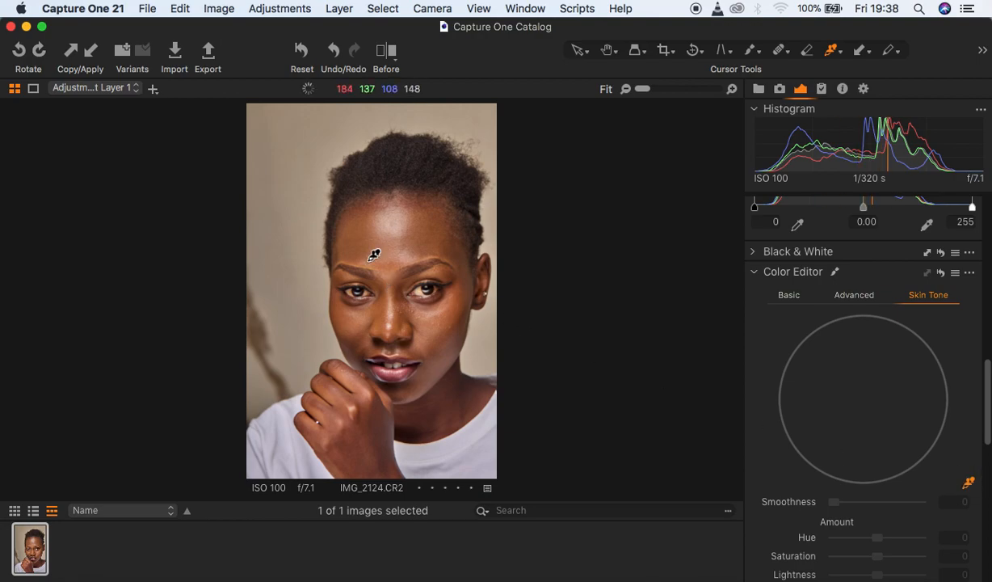
scroll(373, 255, "up", 3)
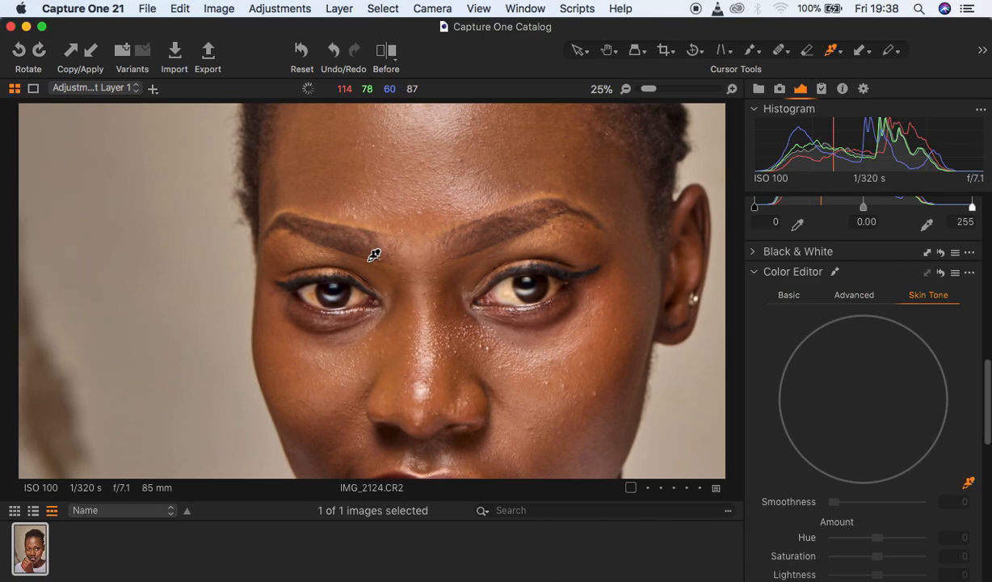
left_click(403, 339)
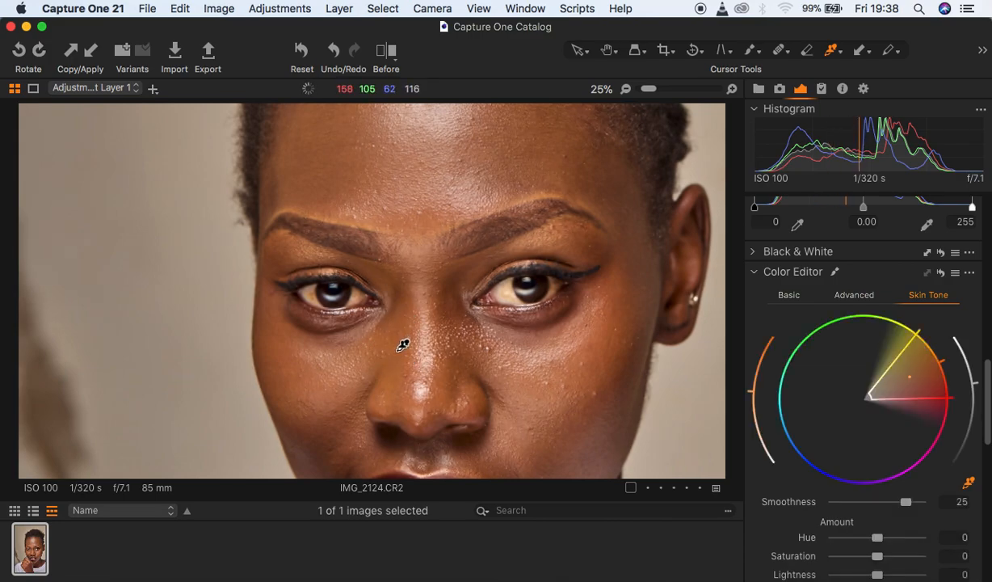
scroll(402, 343, "down", 3)
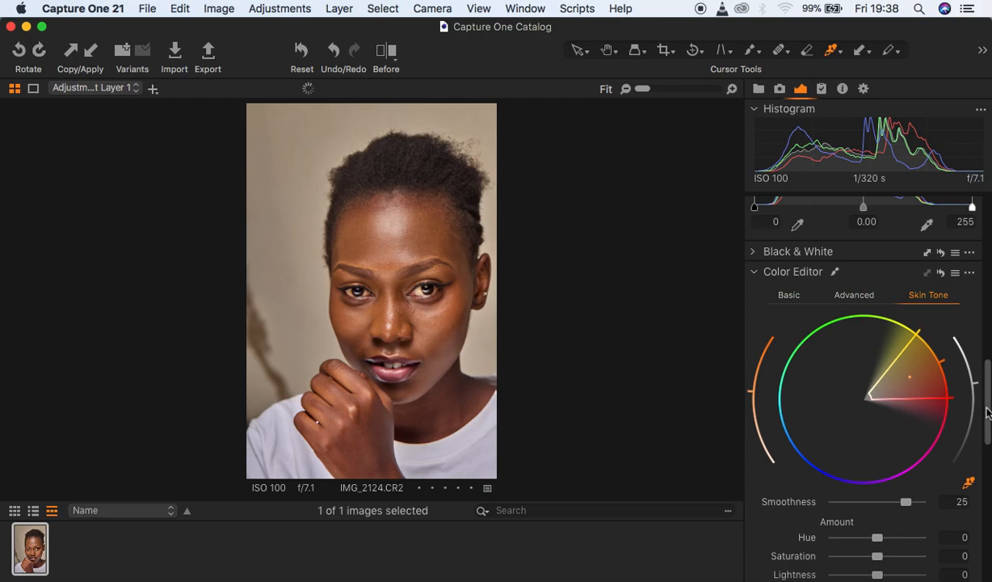
Set the Skin Tone Uniformity to Hue 85.8, Saturation 10.3 and Lightness 5.3.
left_click_drag(987, 413, 985, 437)
left_click_drag(835, 446, 909, 446)
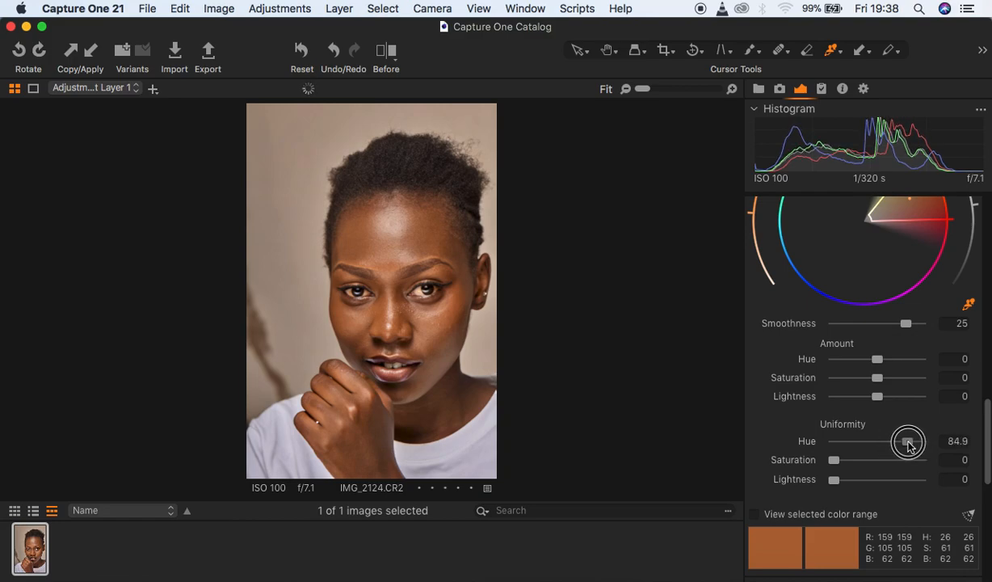
left_click_drag(909, 446, 910, 446)
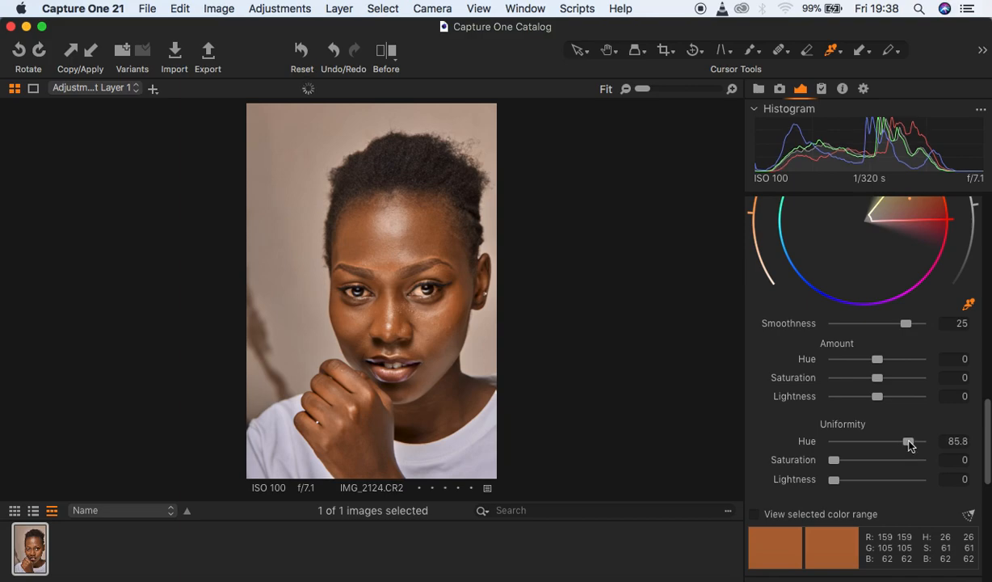
left_click_drag(835, 460, 847, 483)
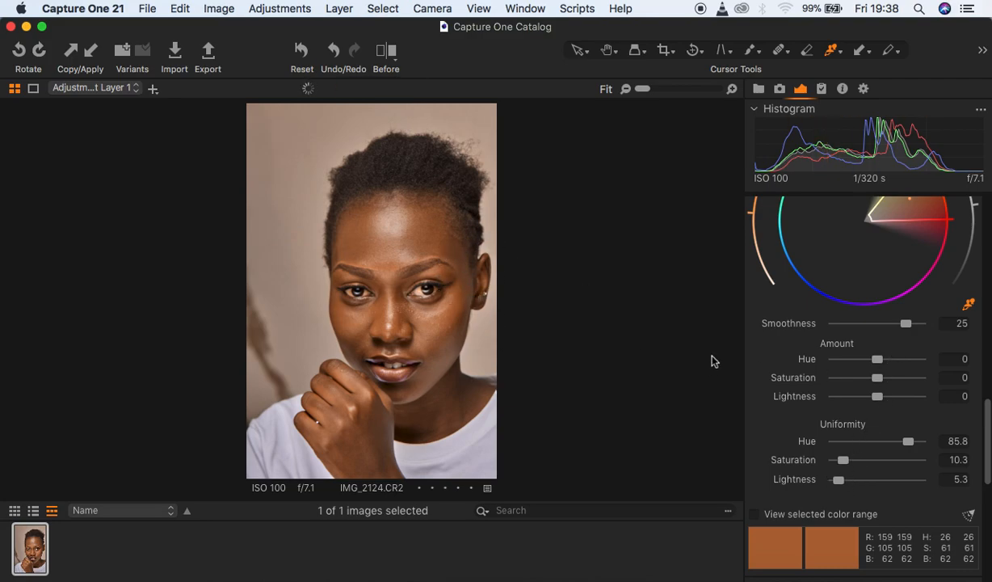
Try different Skin Tone Amount Hue shifts and set the value to -0.4.
left_click(879, 365)
left_click_drag(879, 364, 810, 371)
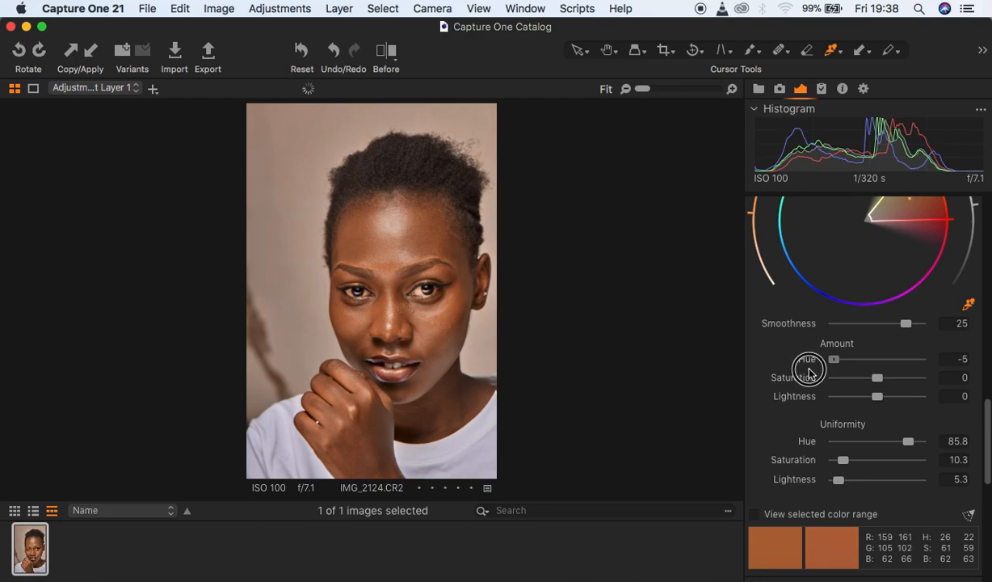
left_click_drag(809, 372, 878, 370)
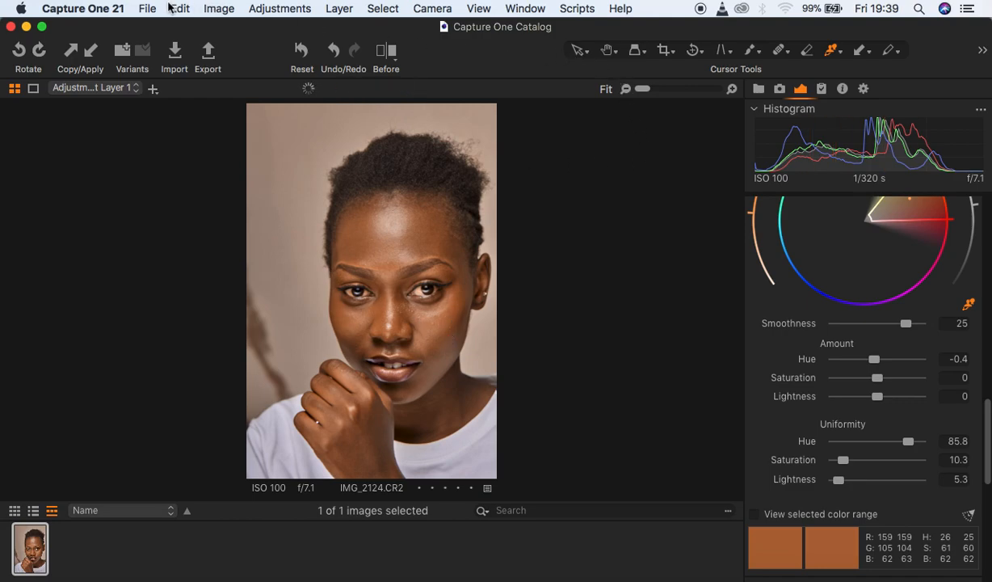
Send the portrait to Adobe Photoshop 2020 as a 16-bit uncompressed TIFF in Adobe RGB (1998) at 300 px/in and 100% scale.
left_click(219, 8)
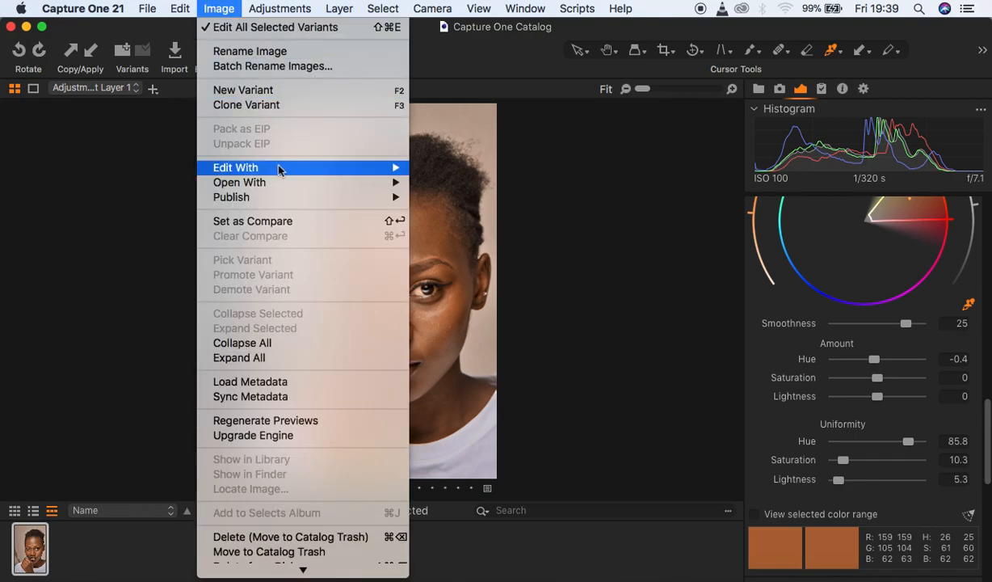
mouse_move(272, 167)
left_click(453, 168)
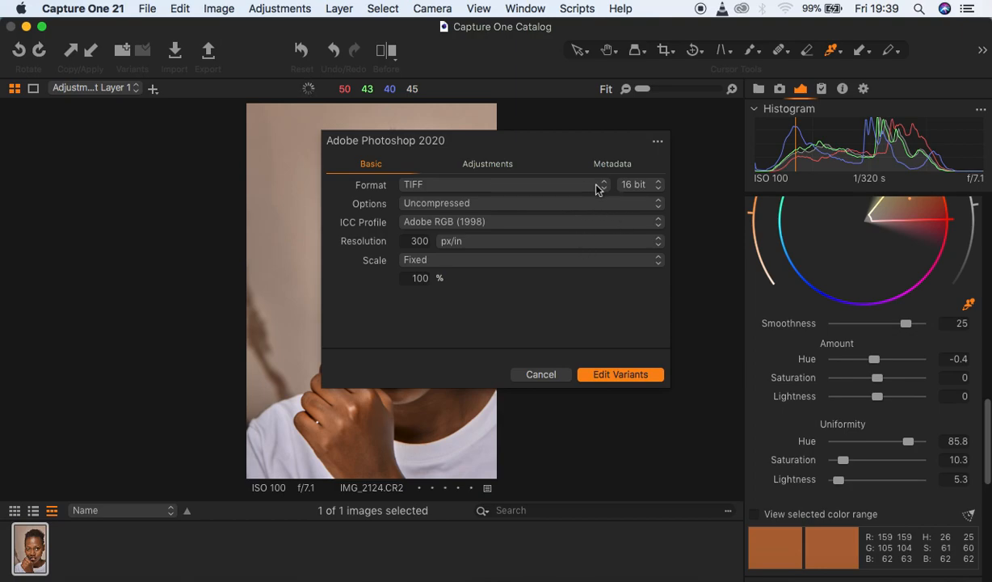
left_click(618, 379)
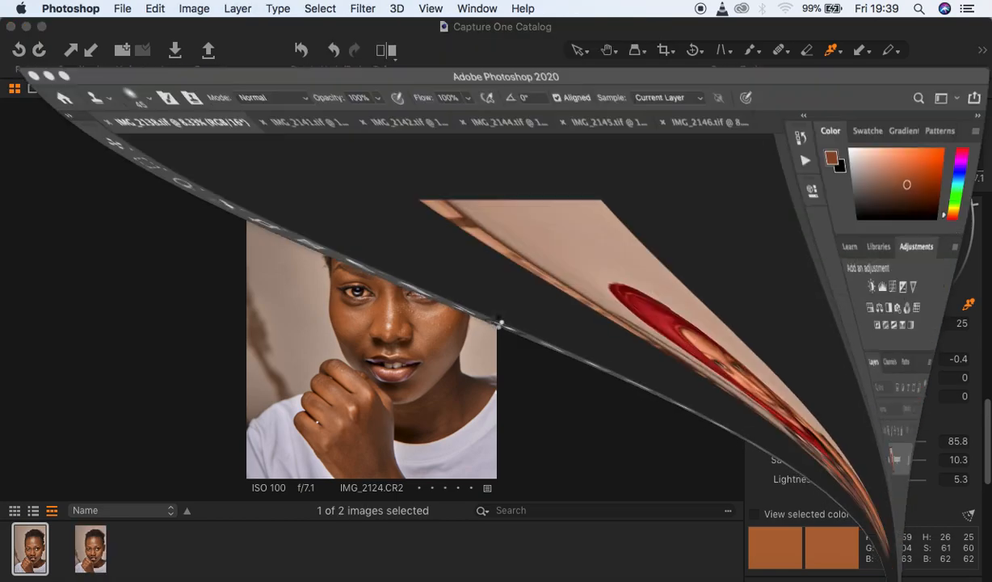
Crop the portrait at a 4:5 ratio tightly around the face and hand, cutting off the top of the hair, to 2965 x 3707 px.
key("super+0")
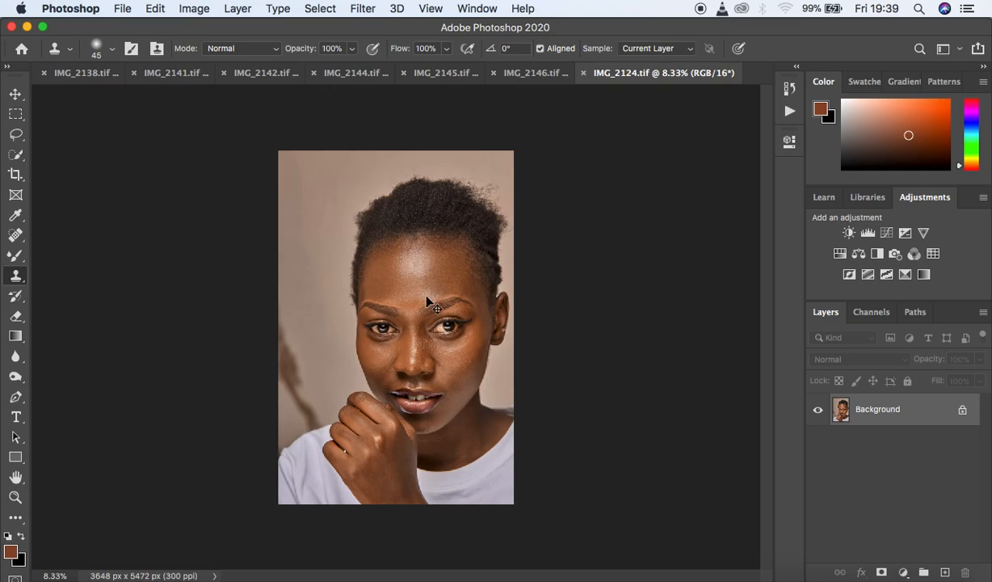
scroll(427, 299, "up", 3)
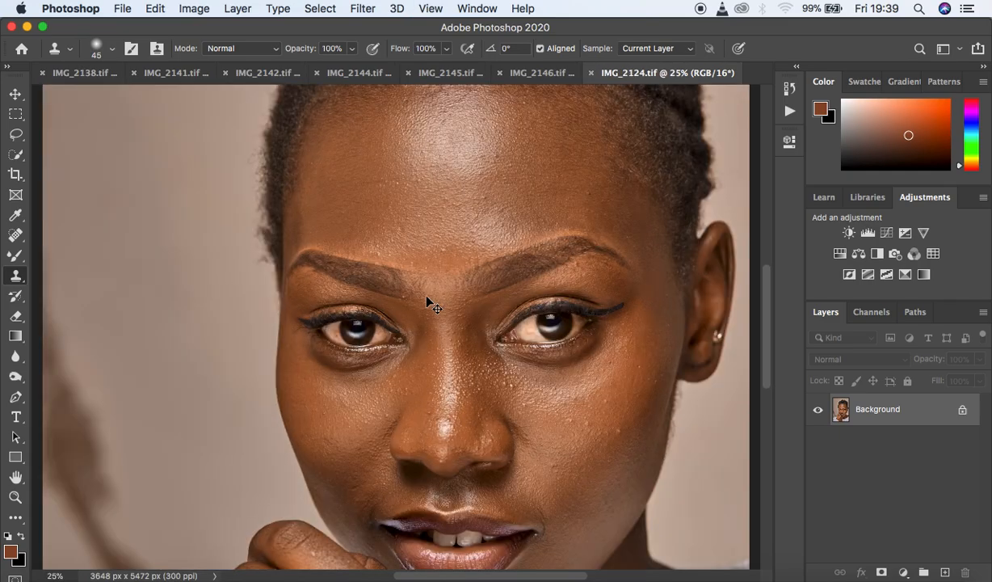
scroll(428, 301, "down", 3)
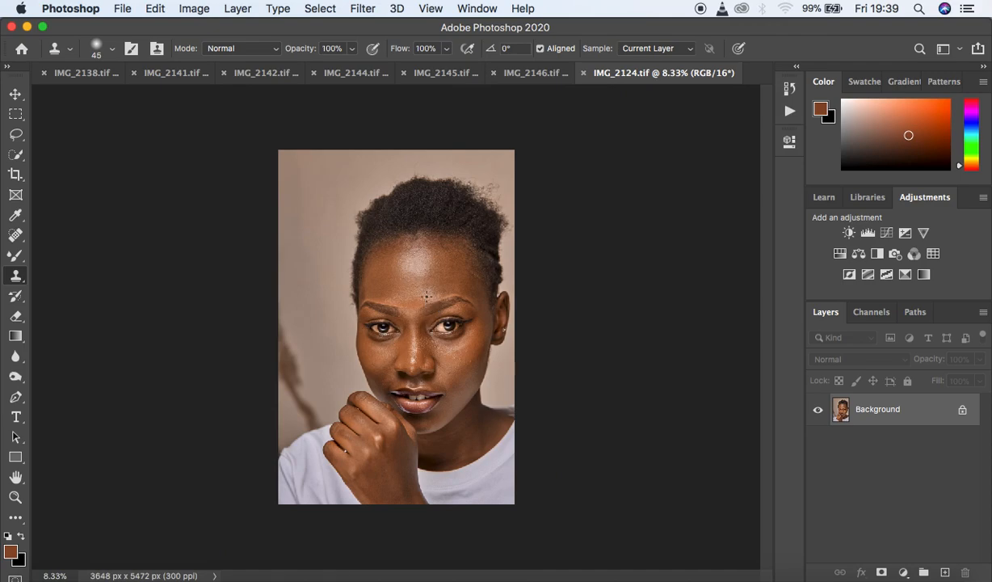
left_click(15, 176)
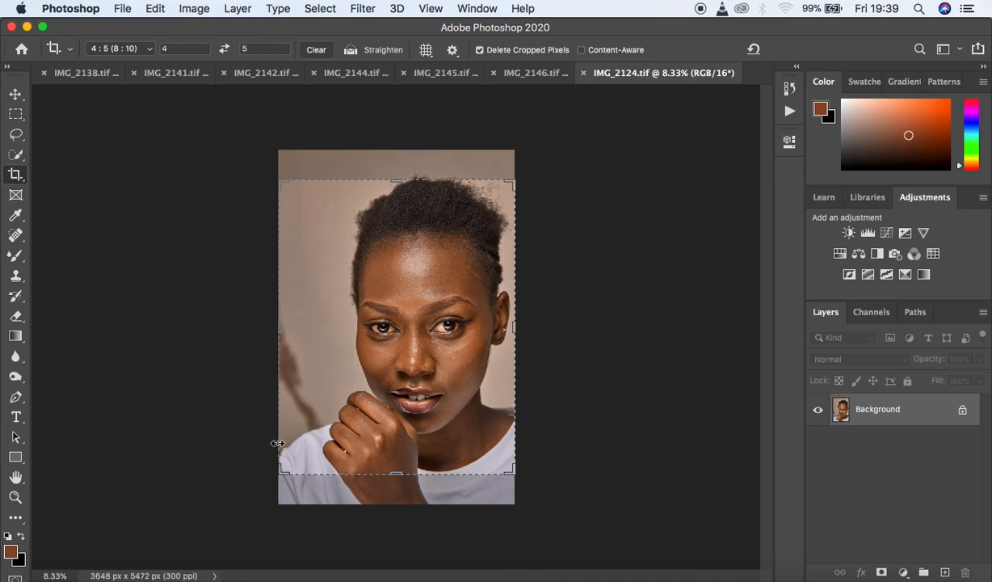
left_click_drag(276, 476, 290, 469)
left_click_drag(409, 378, 412, 349)
left_click_drag(287, 190, 300, 208)
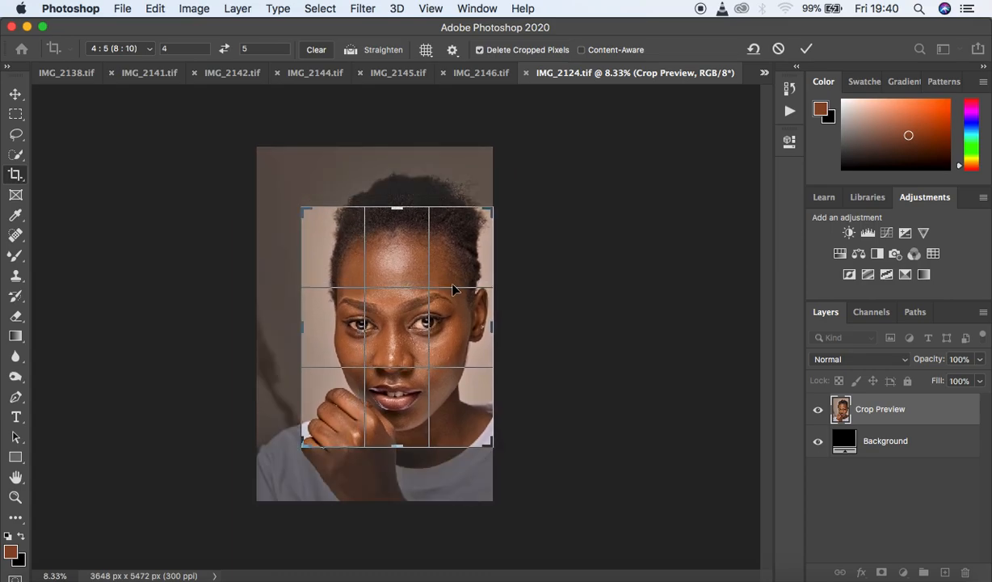
left_click_drag(450, 339, 450, 310)
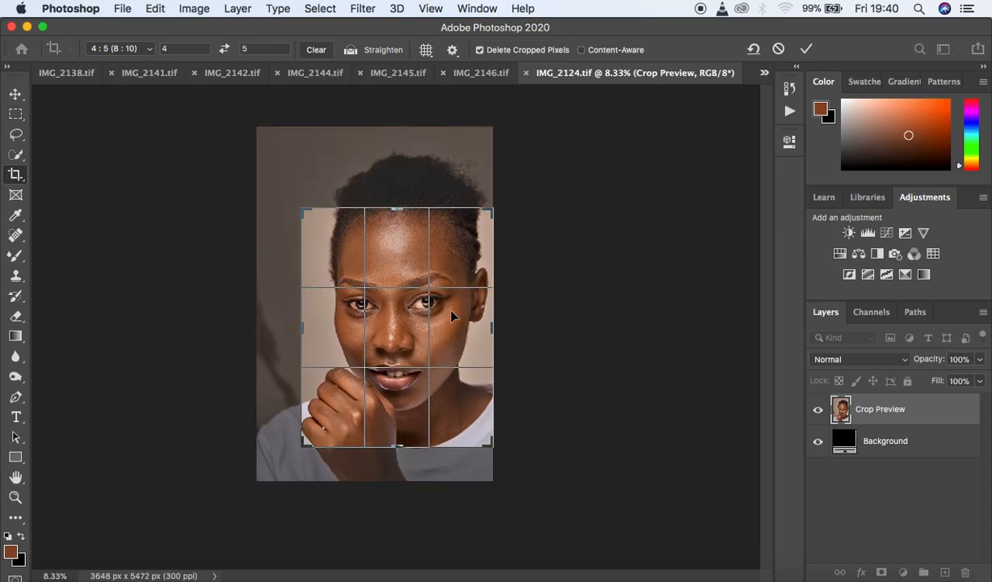
key("Return")
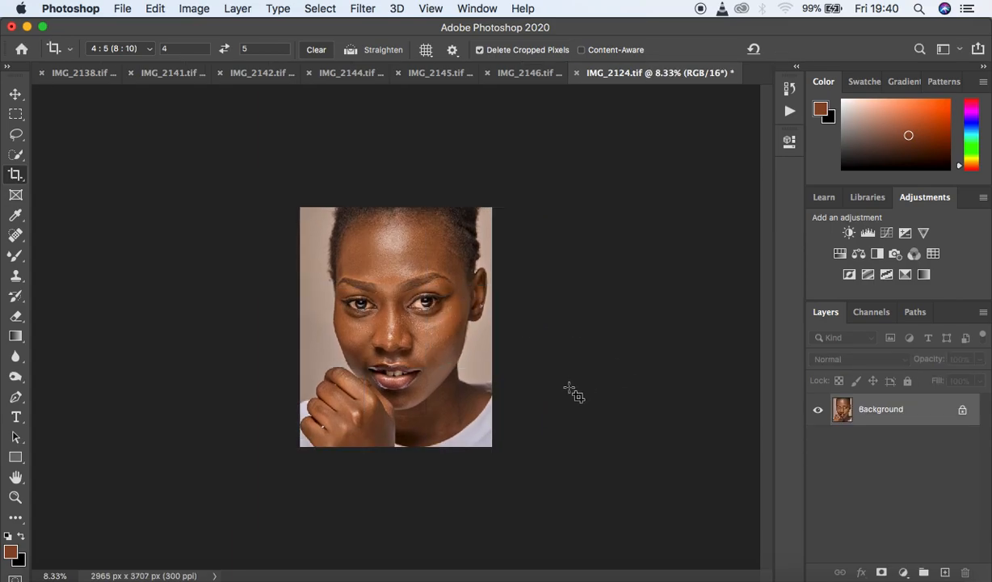
Duplicate the Background layer of the cropped portrait.
key("super+plus")
key("super+plus")
key("super+plus")
key("super+plus")
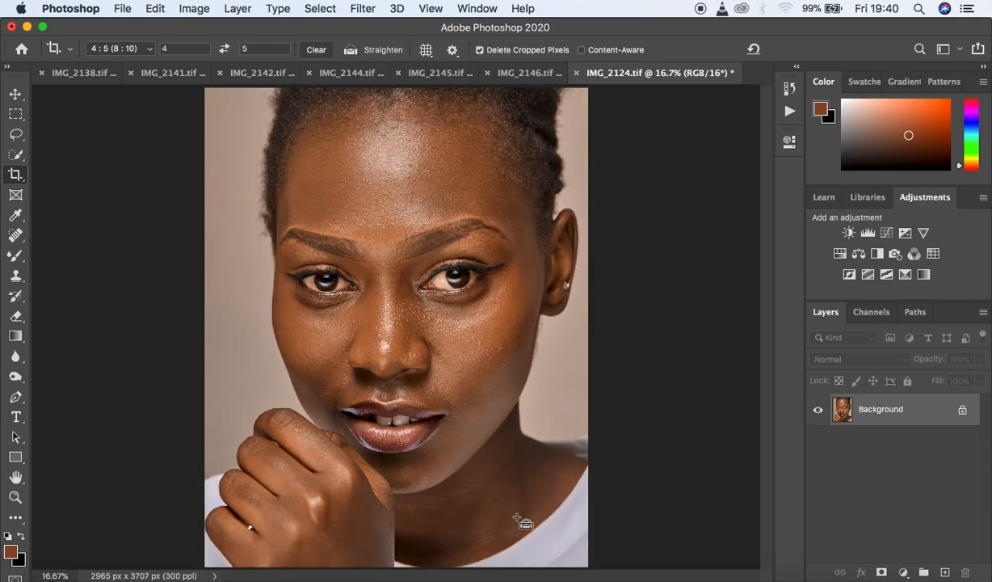
key("super+minus")
key("super+minus")
key("super+minus")
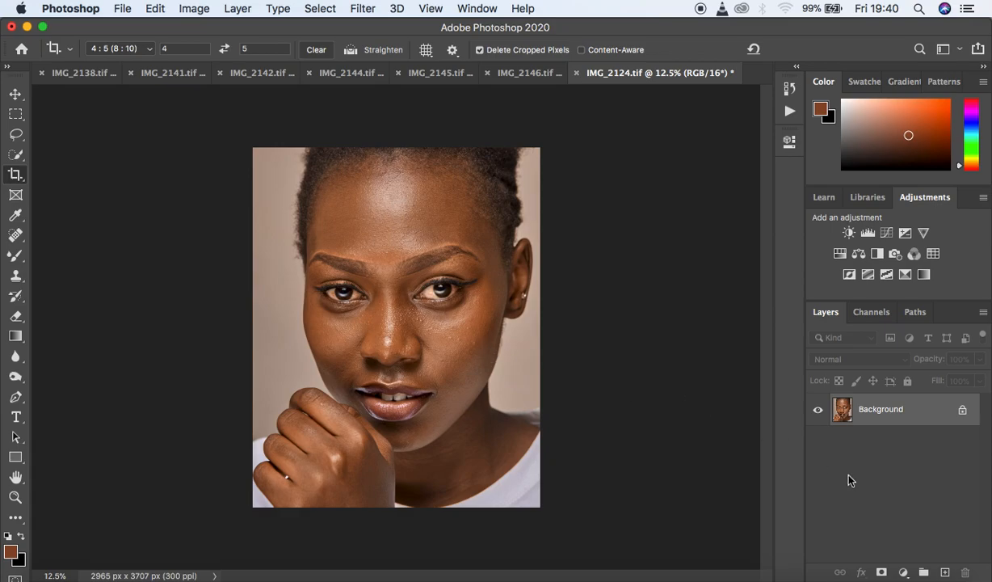
key("super")
key("super+j")
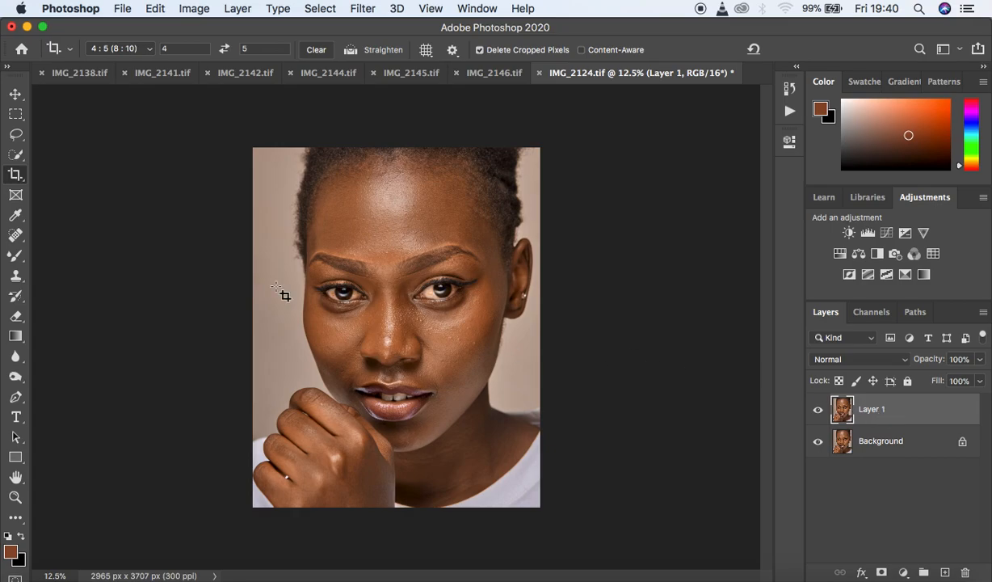
Remove the bumps and dark spots on the image-right cheek and beside the eye with the Spot Healing Brush on the duplicate layer.
left_click(18, 237)
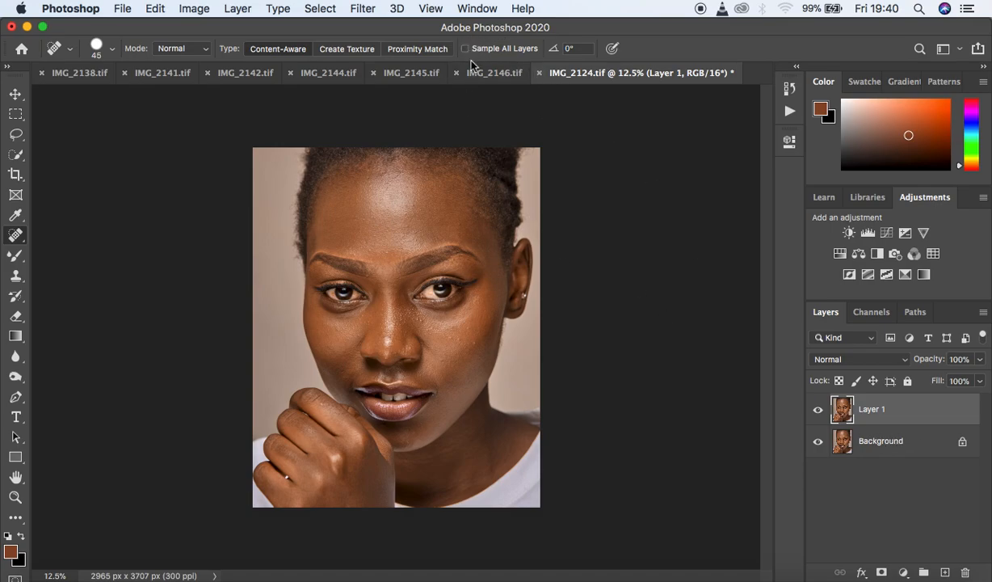
key("super+equal")
key("super+equal")
key("super+equal")
key("super+equal")
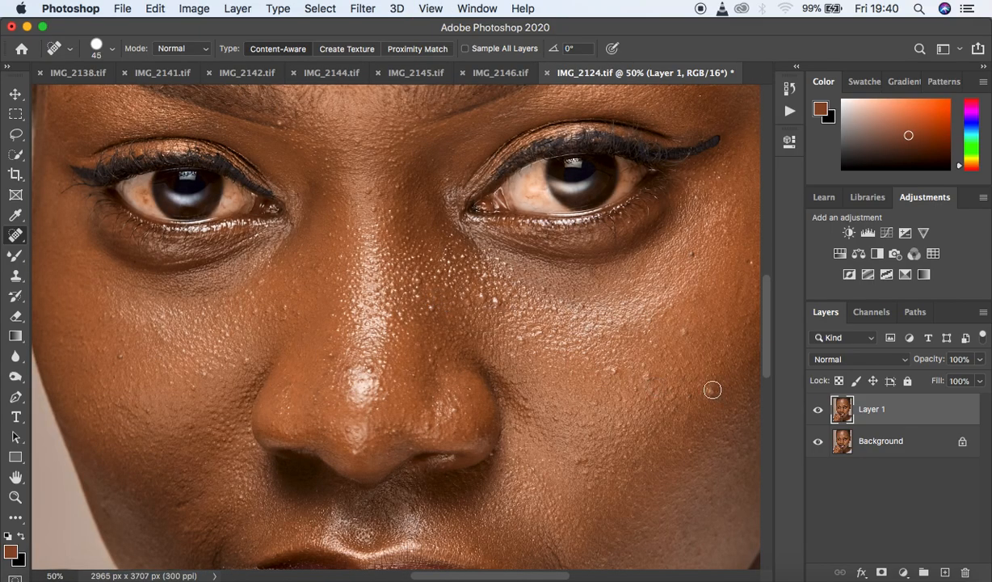
left_click(650, 377)
left_click(685, 330)
left_click(752, 265)
left_click_drag(742, 288, 740, 270)
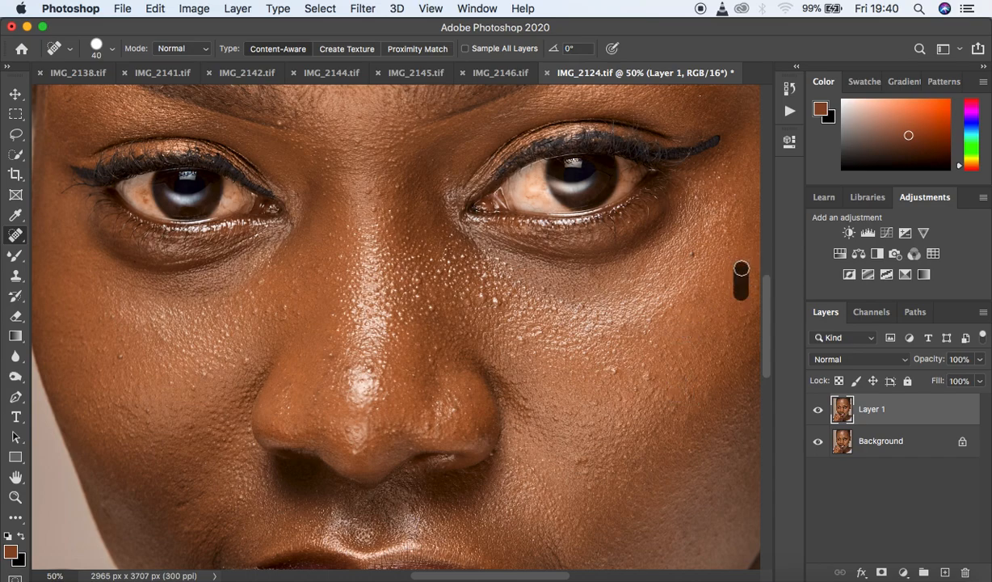
left_click(692, 256)
left_click(616, 370)
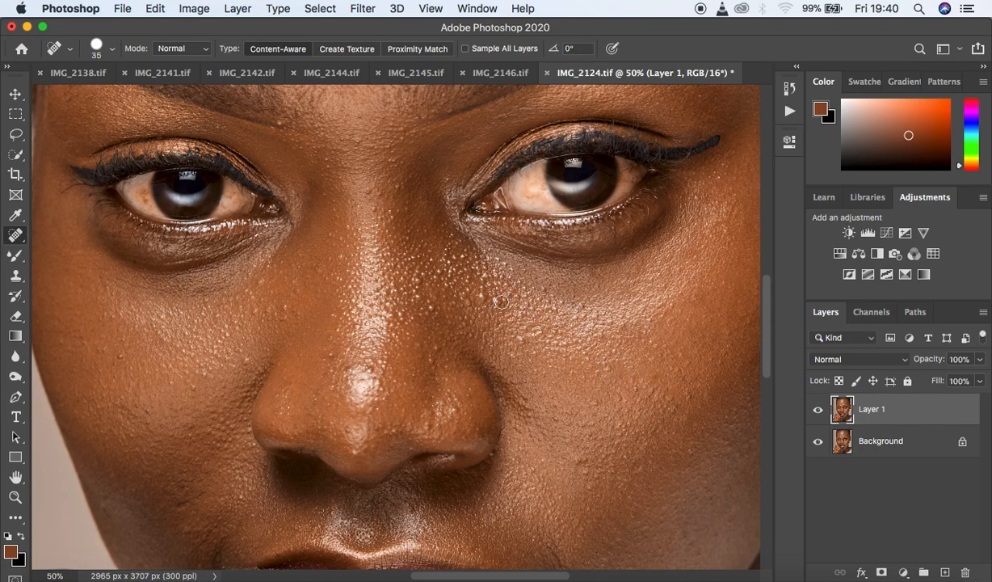
Heal the bright bumps along the image-right side of the nose and the spots on the adjoining cheek.
left_click(478, 289)
left_click_drag(470, 291, 454, 273)
left_click(418, 280)
left_click(437, 271)
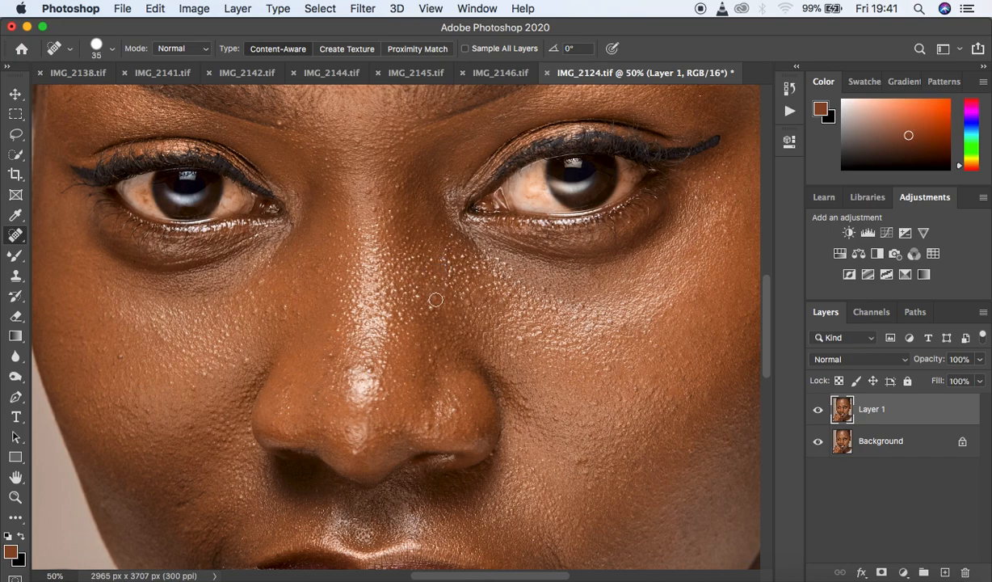
left_click(418, 298)
left_click(525, 341)
left_click(579, 460)
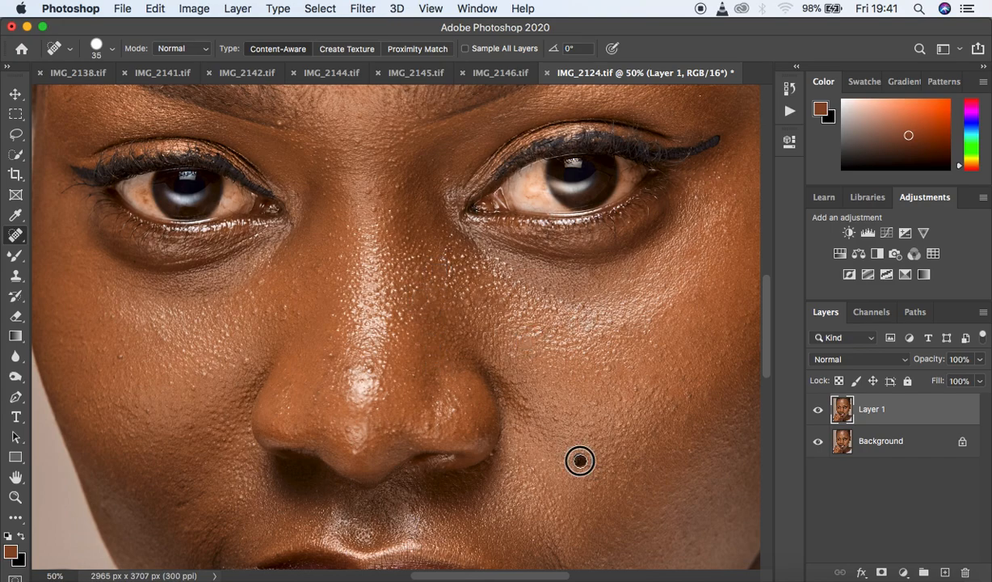
Heal the blemishes across the image-left cheek, from beside the mouth up to below the eye.
left_click(184, 495)
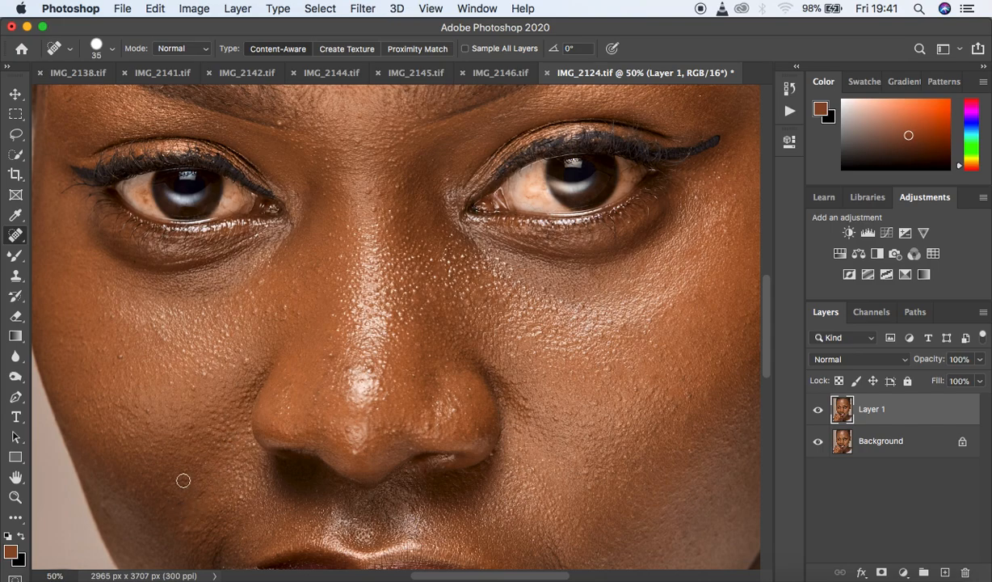
left_click(183, 412)
left_click(239, 349)
left_click(273, 302)
left_click(294, 312)
left_click(249, 304)
left_click(254, 260)
left_click(115, 345)
left_click(126, 400)
Heal the spots on the nose bridge, nose tip and nostril, and below the inner corner of the image-right eye.
left_click(328, 356)
left_click(370, 191)
left_click(376, 208)
left_click(371, 195)
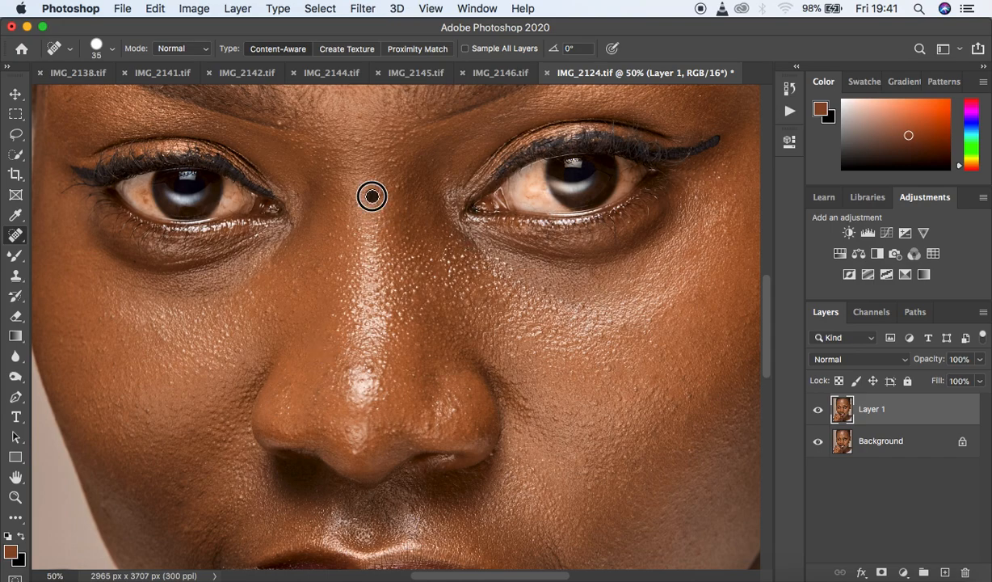
left_click(525, 284)
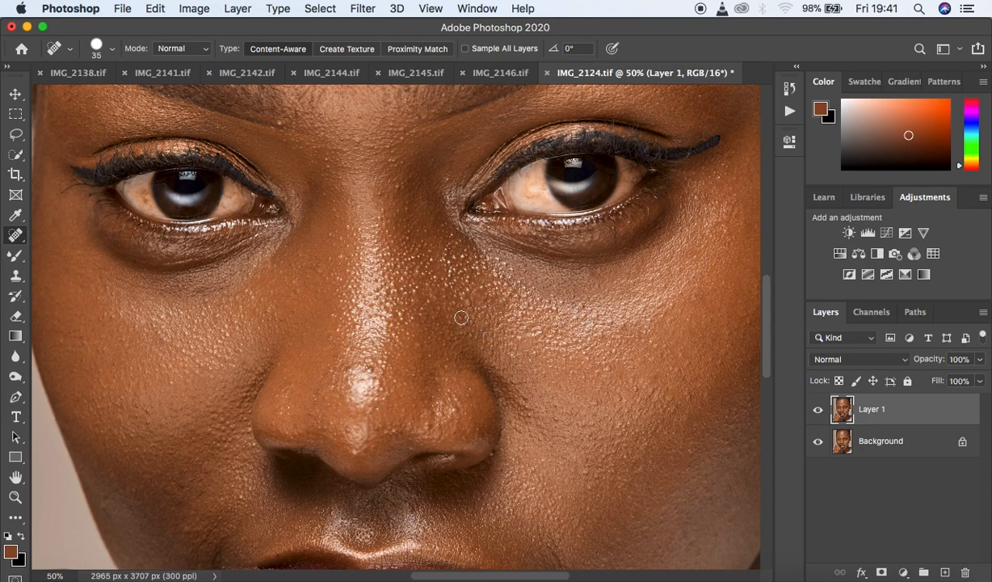
left_click(442, 424)
left_click(431, 423)
left_click(366, 372)
left_click_drag(467, 302, 467, 287)
left_click(448, 258)
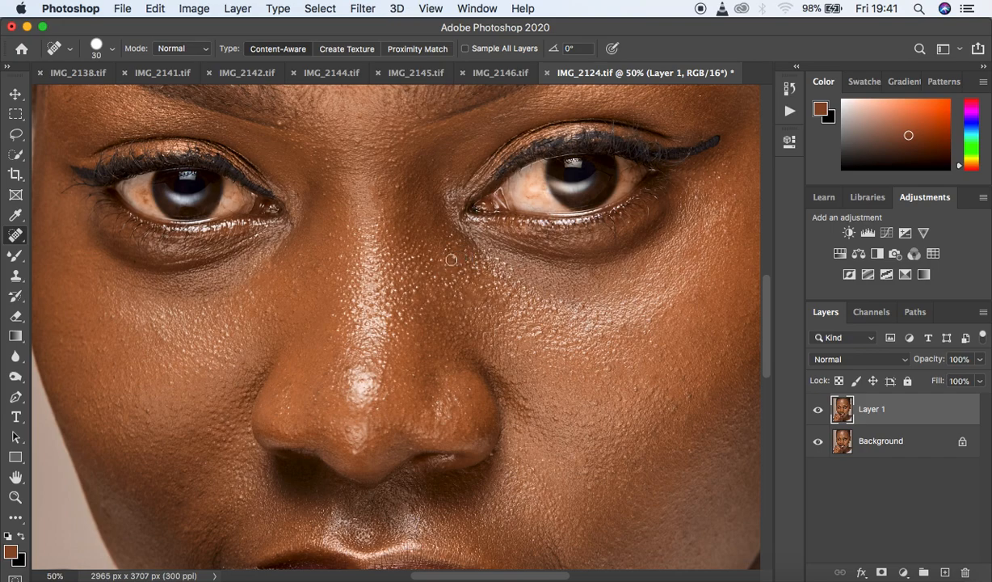
Heal the bump at the inner end of the image-left eyebrow and the marks on the nose tip and beside the nostril.
left_click(281, 123)
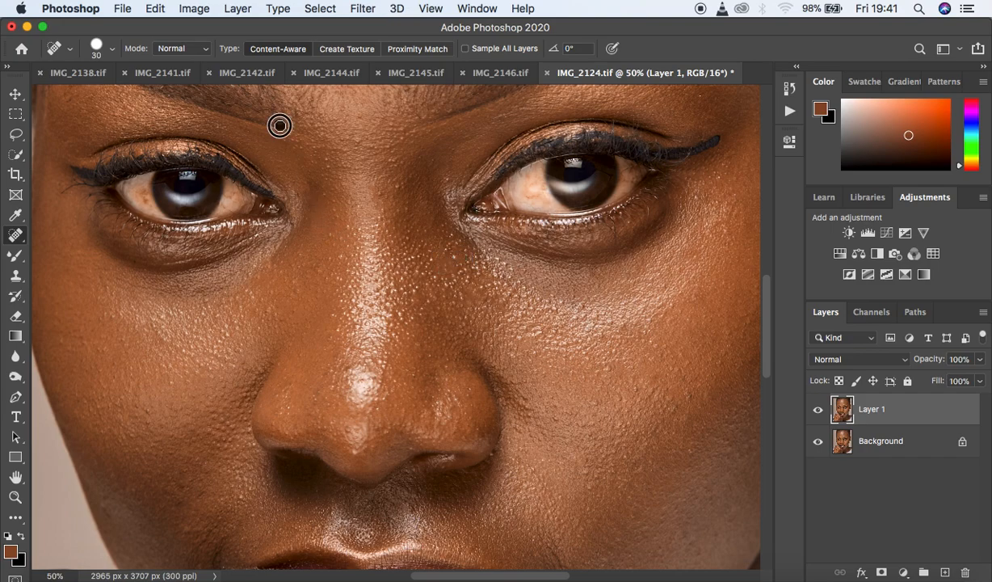
left_click(352, 444)
left_click(365, 441)
left_click(235, 482)
left_click(251, 426)
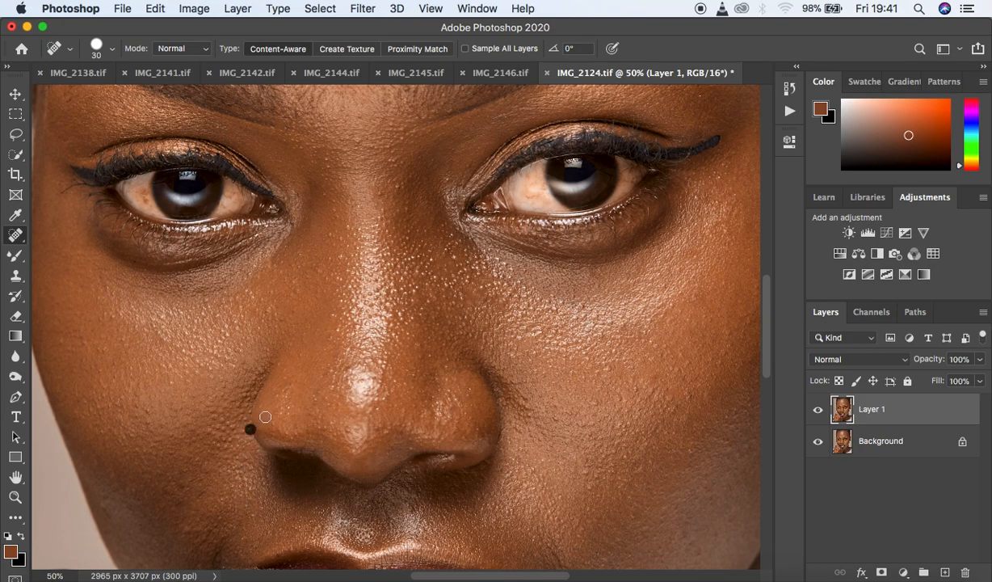
left_click(438, 250)
Remove the mole and bumps on the lower forehead and the flaws around both eyebrows with healing strokes.
scroll(571, 309, "up", 5)
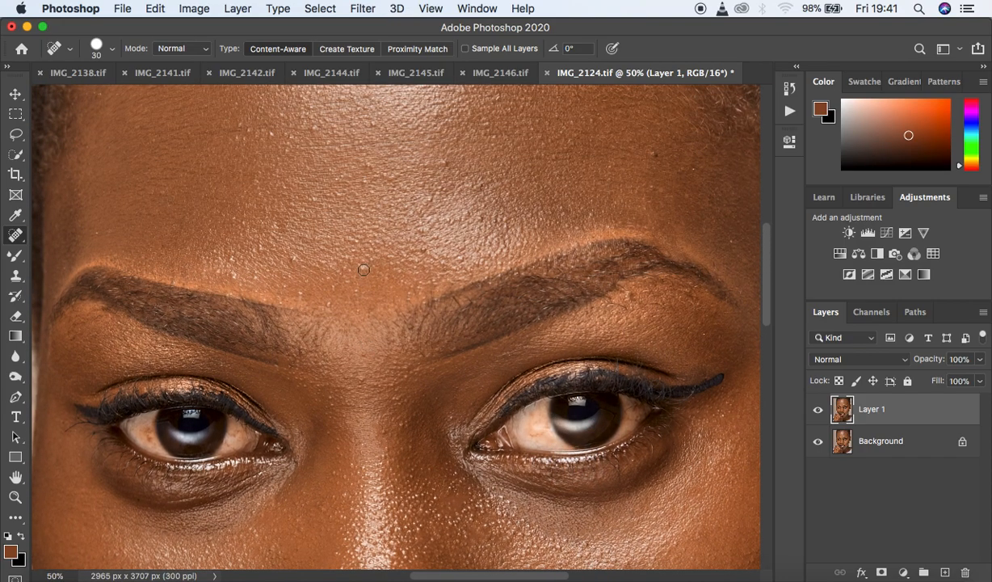
left_click(408, 240)
left_click(461, 208)
left_click(652, 155)
left_click(419, 103)
left_click(290, 253)
left_click(299, 294)
left_click(226, 267)
left_click(232, 261)
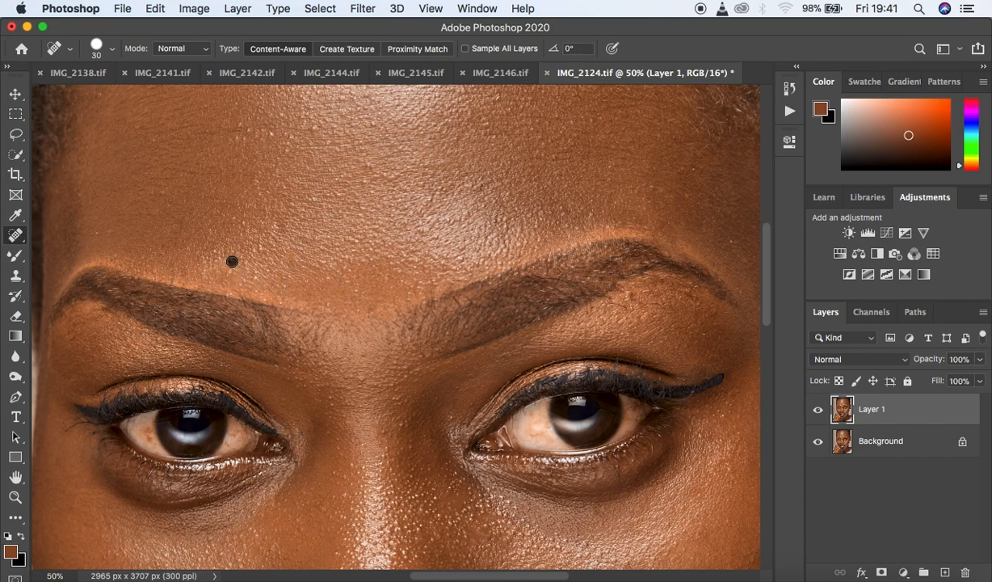
left_click(230, 133)
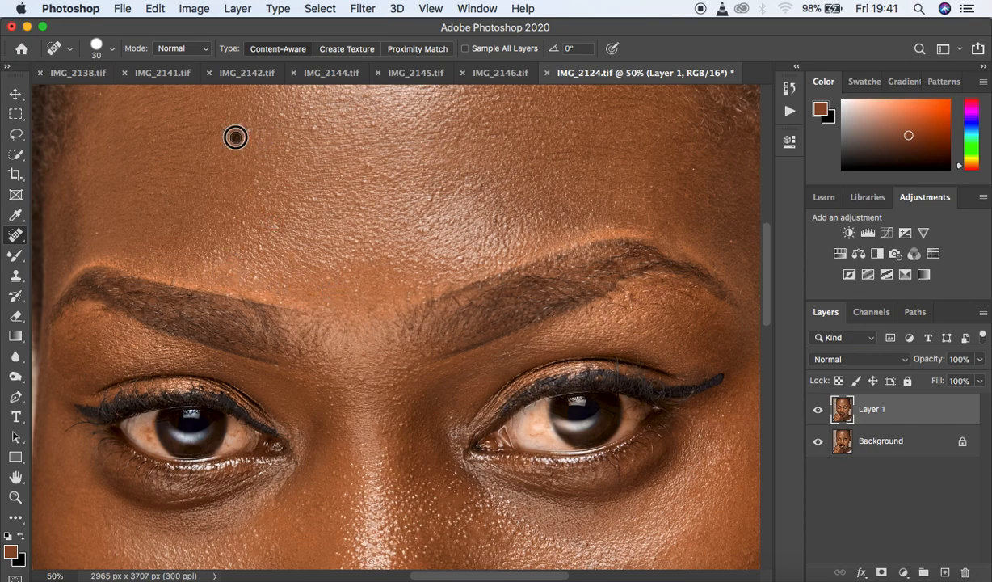
mouse_move(606, 287)
left_mouse_down()
mouse_move(636, 297)
mouse_move(593, 287)
left_mouse_up()
Heal the blemishes on the upper forehead near the hairline.
left_click_drag(764, 300, 769, 253)
left_click_drag(534, 199, 503, 199)
mouse_move(287, 194)
left_mouse_down()
mouse_move(287, 169)
mouse_move(337, 162)
left_mouse_up()
left_click(315, 165)
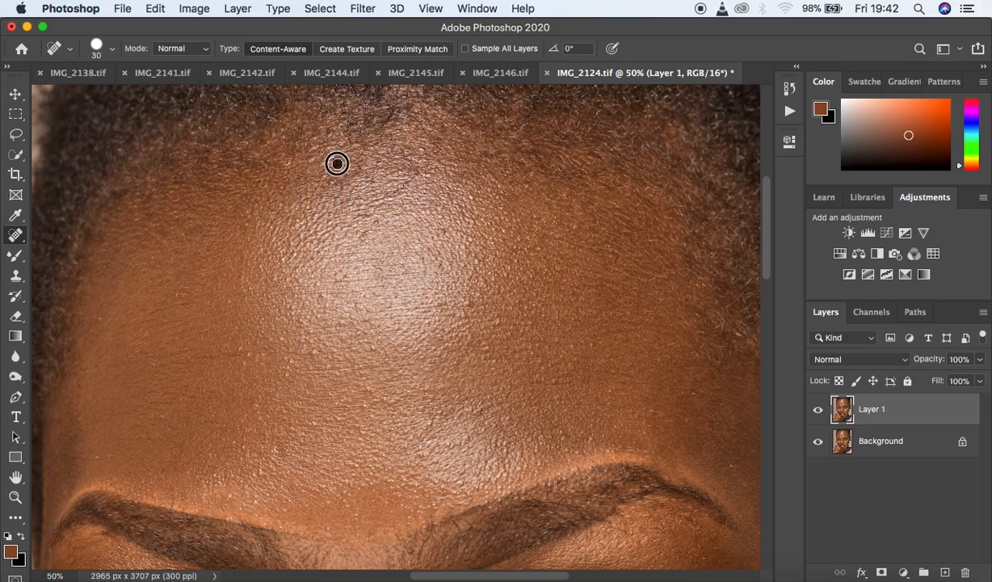
Smooth out the crease at the image-right corner of the mouth and the marks beside the opposite corner with healing strokes.
left_click_drag(766, 258, 773, 386)
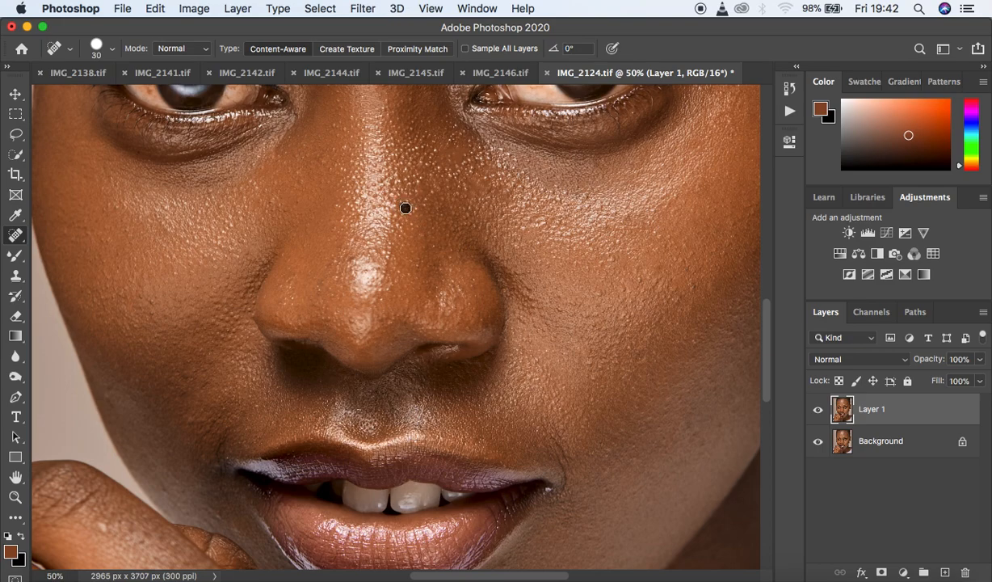
left_click_drag(568, 454, 556, 434)
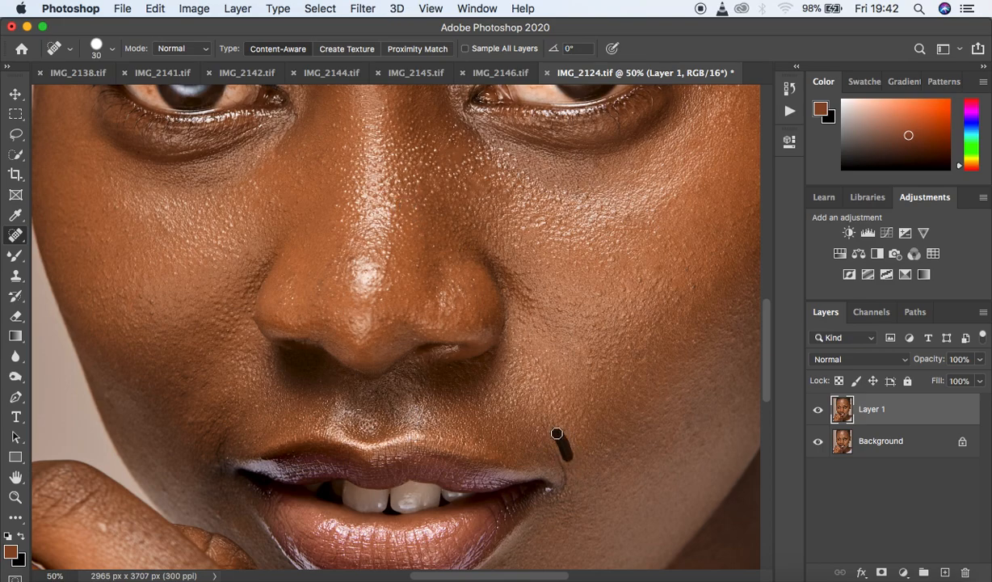
left_click_drag(569, 482, 554, 446)
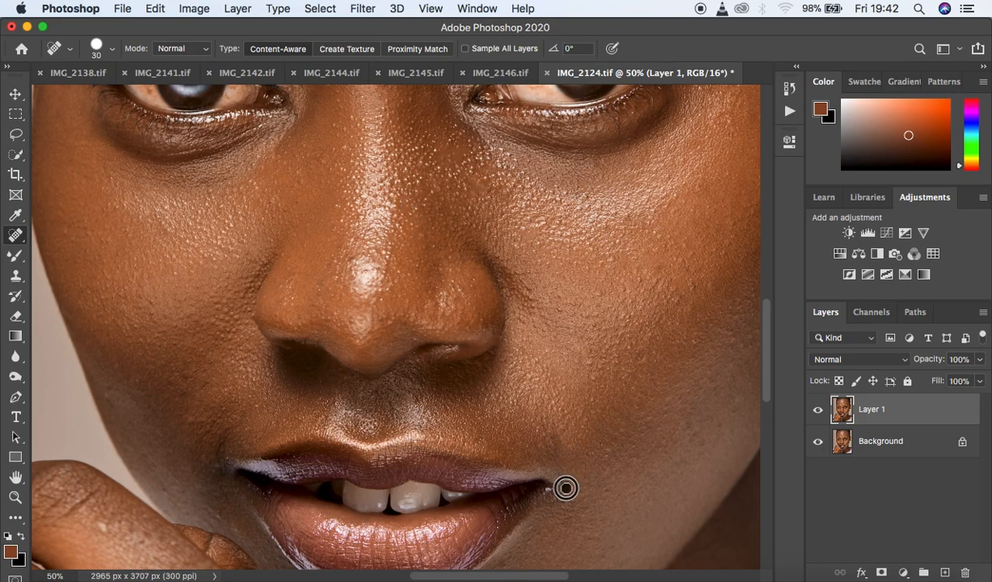
left_click_drag(225, 437, 221, 461)
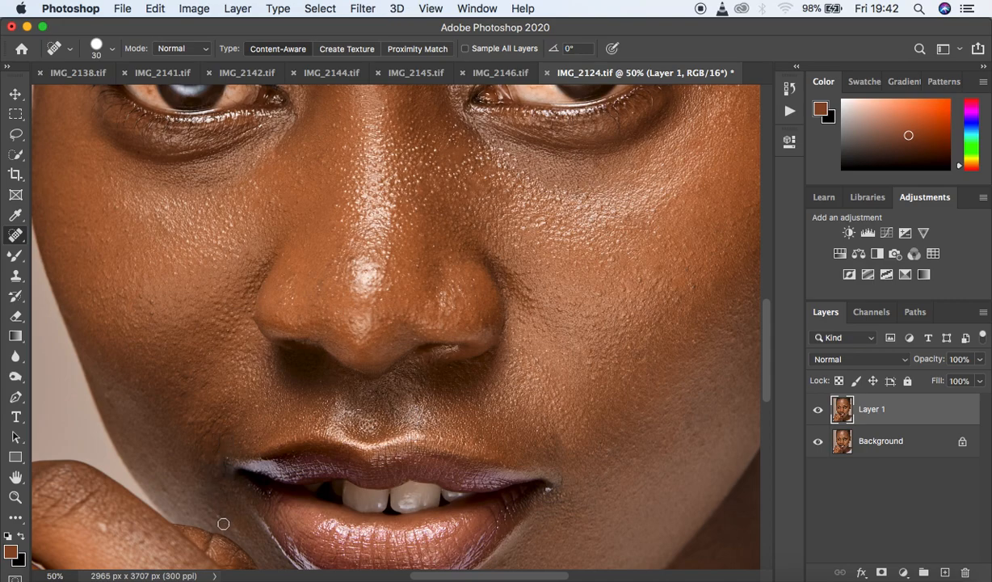
mouse_move(208, 453)
left_mouse_down()
mouse_move(230, 424)
mouse_move(210, 436)
left_mouse_up()
Heal the blemishes on the chin below the lower lip and the spot on the raised hand.
left_click_drag(770, 350, 765, 420)
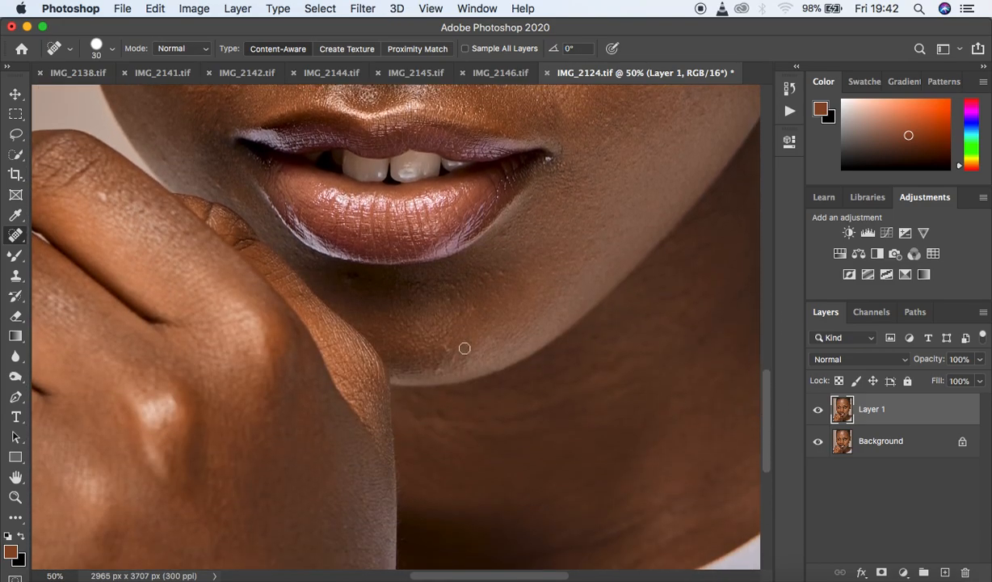
left_click_drag(467, 279, 496, 260)
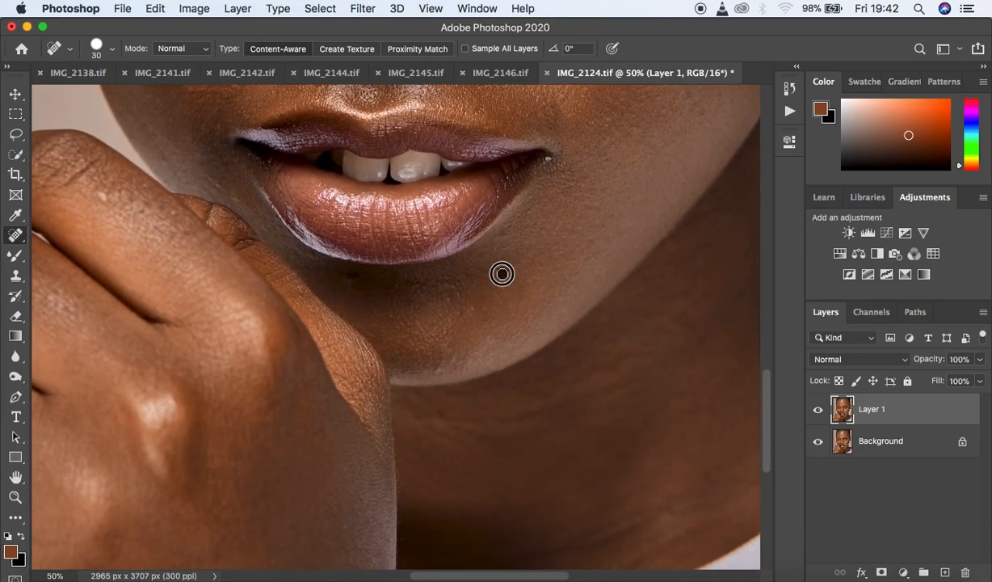
left_click(444, 286)
left_click(457, 294)
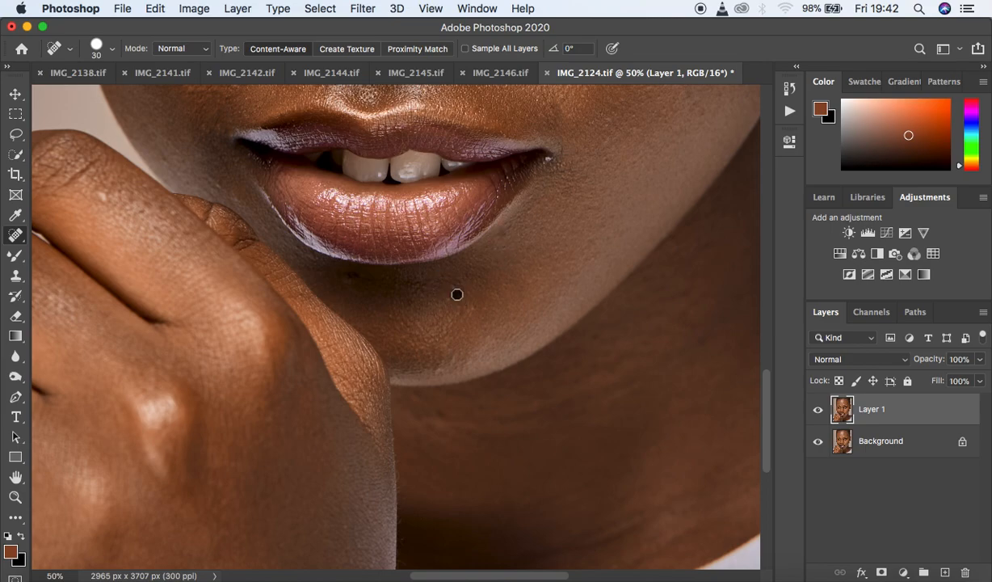
left_click(432, 293)
left_click(102, 206)
left_click(441, 362)
left_click(502, 234)
Duplicate the retouched Layer 1.
key("super+minus")
key("super+minus")
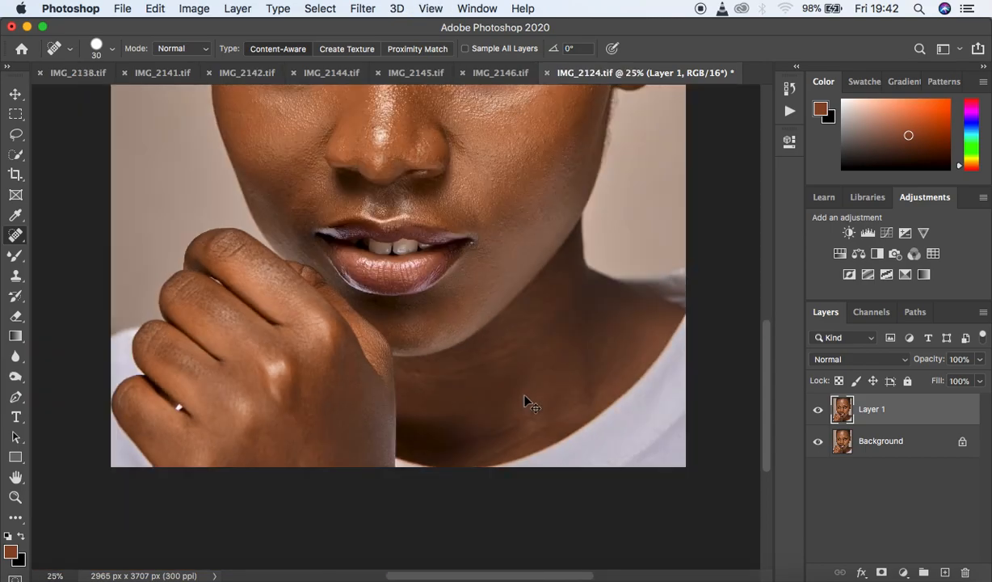
key("super+minus")
key("super+minus")
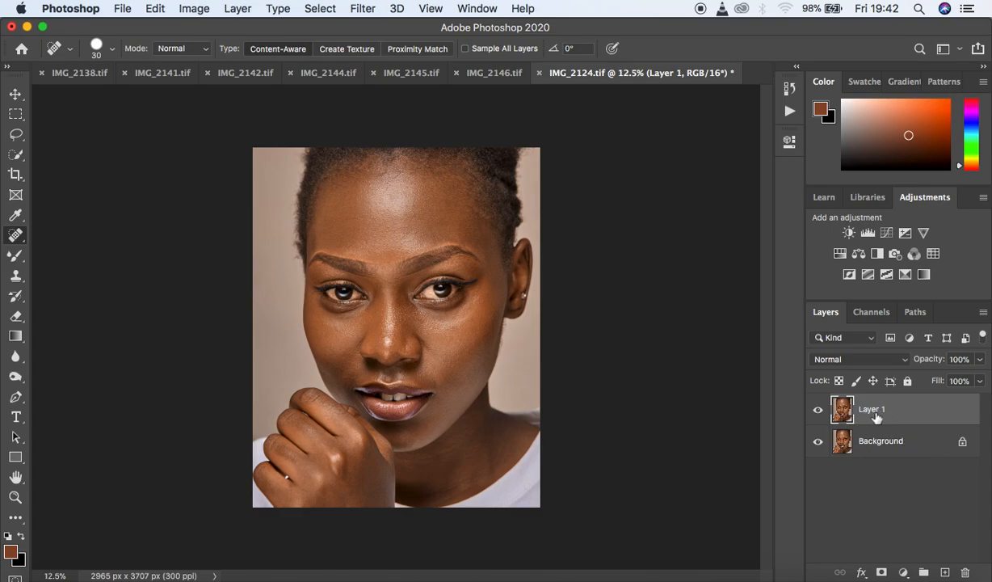
key("super+j")
left_click(818, 410)
left_click(817, 411)
Rename Layer 1 to LOW FREQ and its copy above to HIGH FREQ.
left_click(868, 437)
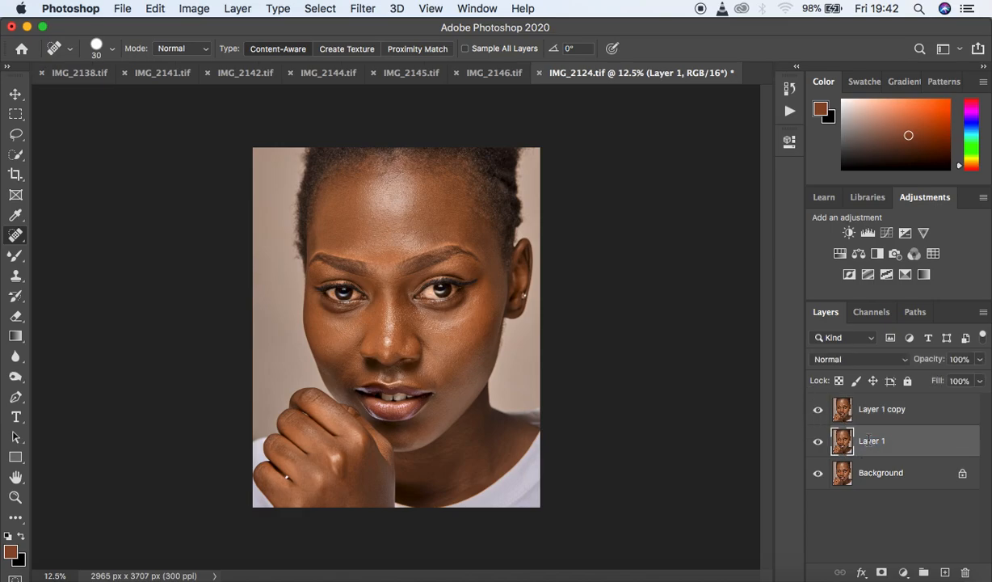
type("b")
double_click(882, 408)
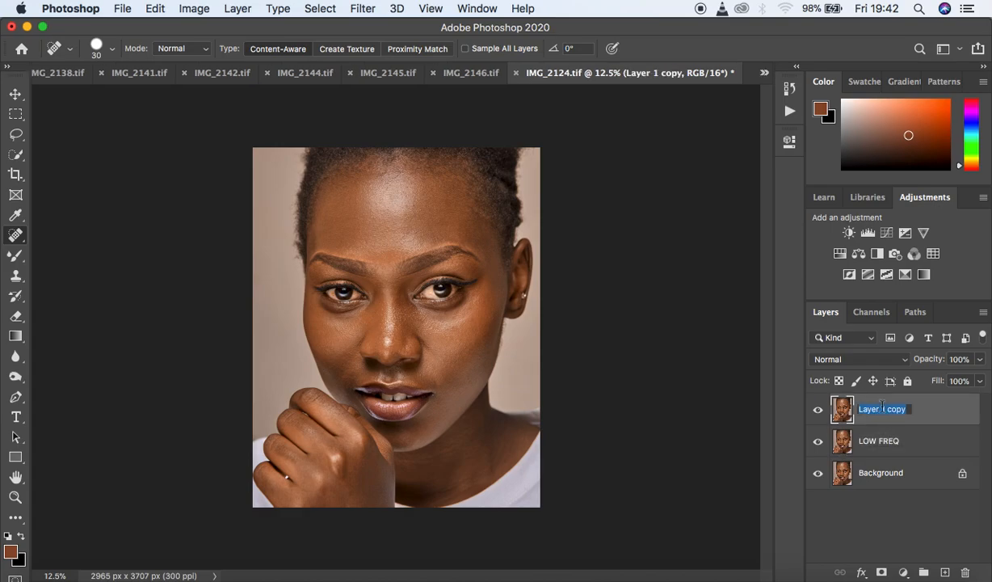
type("HIGH FREQ")
key("Return")
Hide the HIGH FREQ layer and make LOW FREQ the active layer.
left_click(818, 409)
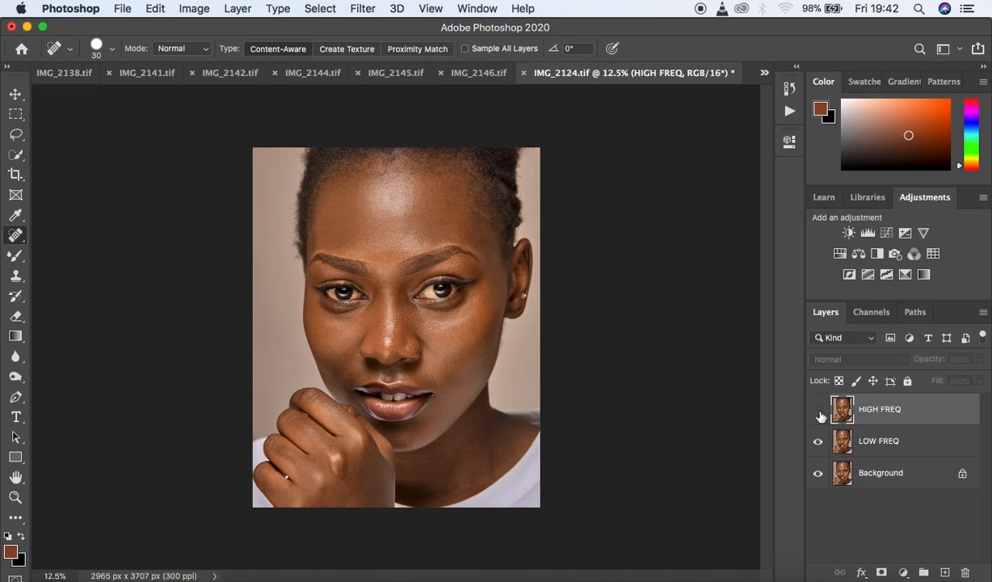
left_click(910, 444)
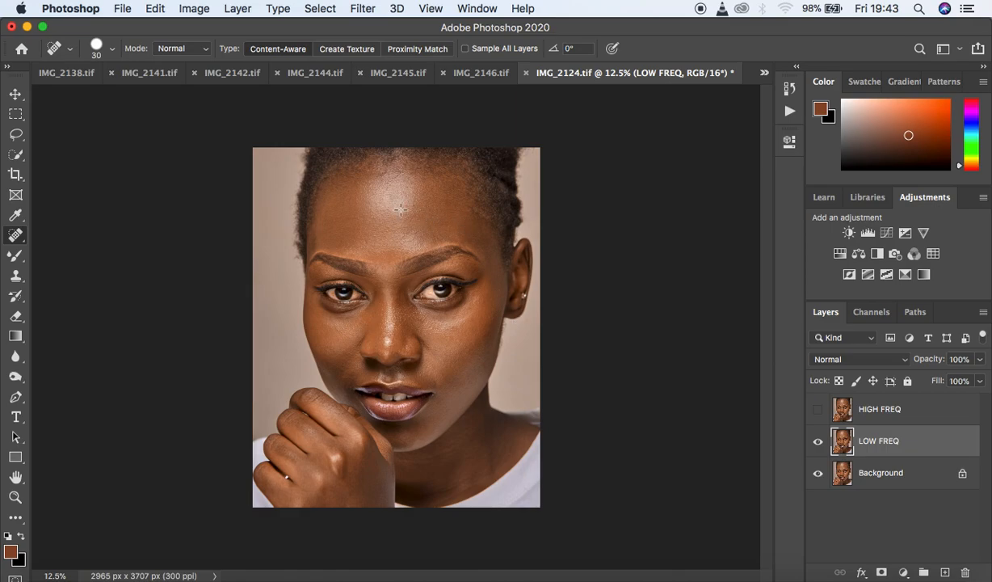
key("super+equal")
key("super+equal")
key("super+equal")
key("super+minus")
key("super+minus")
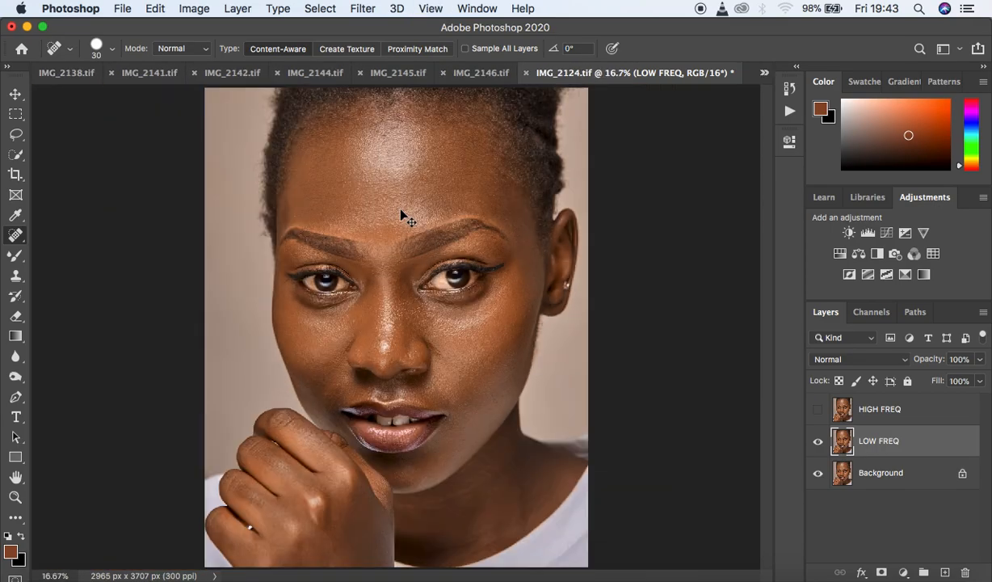
Start a Gaussian Blur on the LOW FREQ layer with a radius of 0.1 pixels and a 33% preview of the nose.
left_click(363, 8)
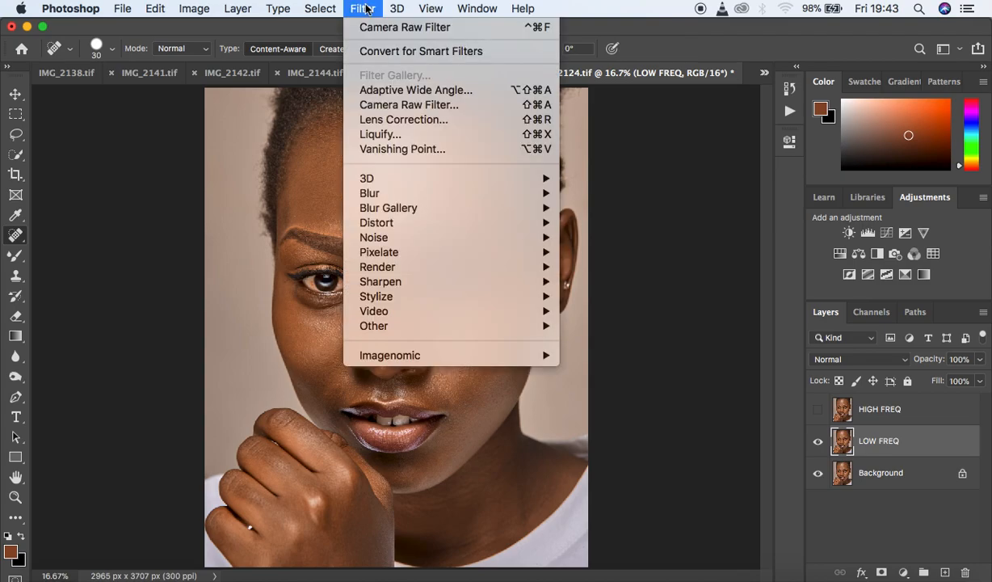
mouse_move(404, 192)
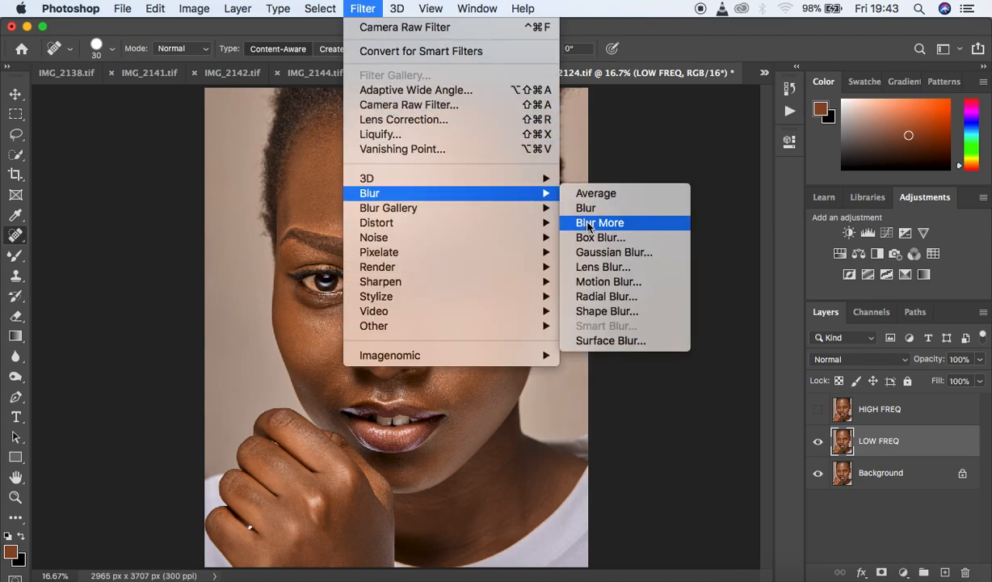
left_click(598, 253)
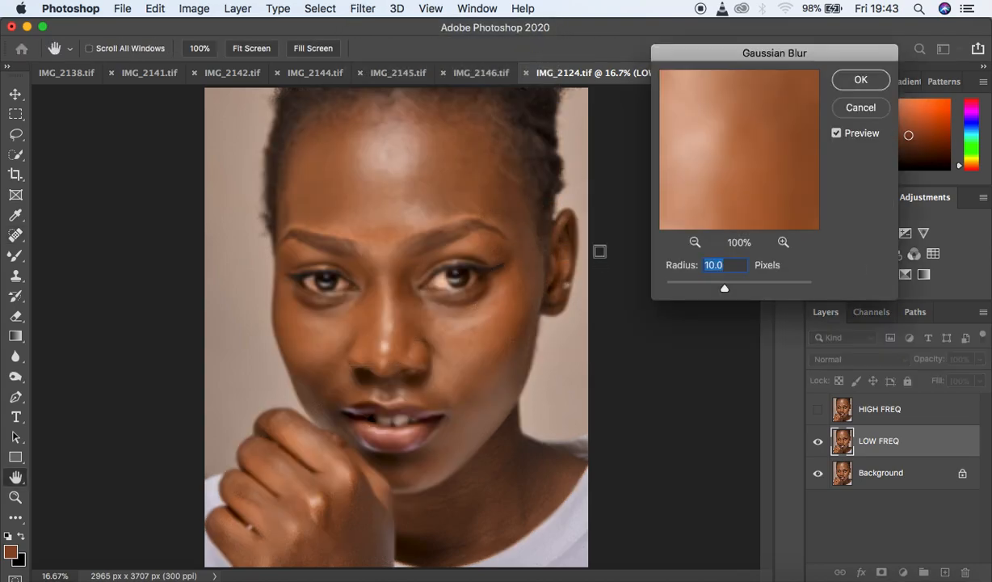
left_click_drag(725, 287, 661, 288)
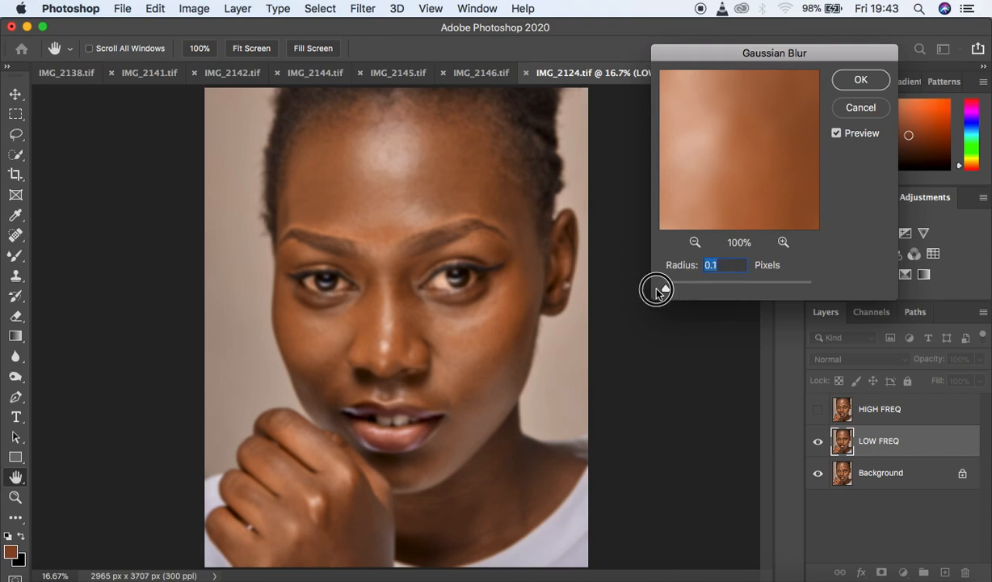
left_click(694, 243)
left_click(694, 243)
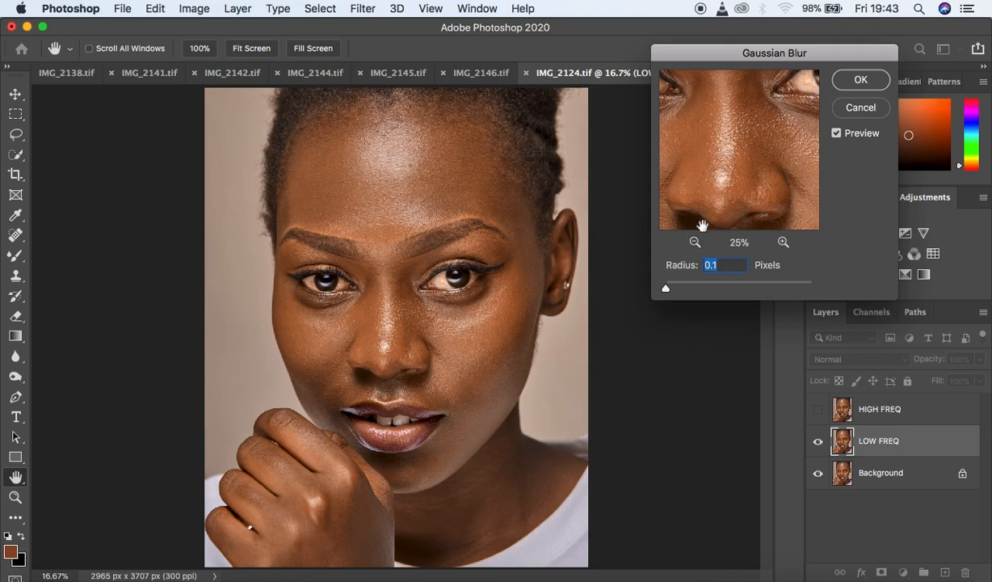
left_click(694, 242)
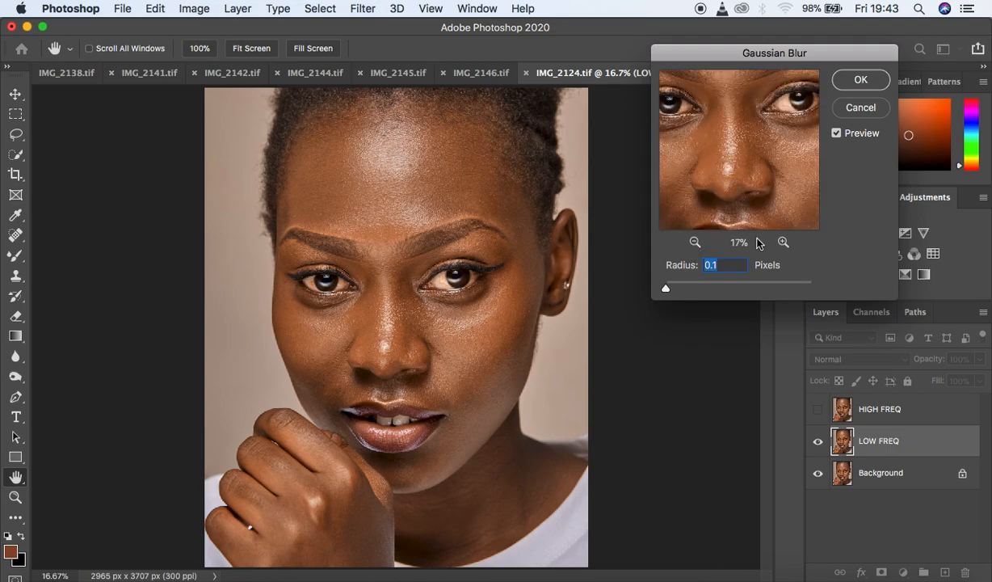
left_click(783, 242)
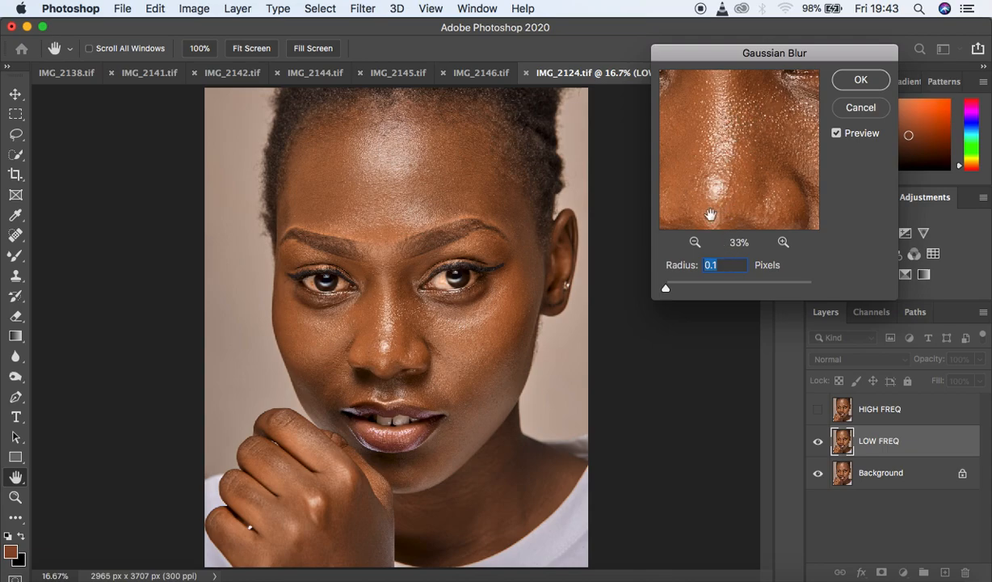
Raise the blur radius until the skin texture disappears, settling on 10 pixels, and apply it to LOW FREQ.
left_click_drag(675, 290, 715, 289)
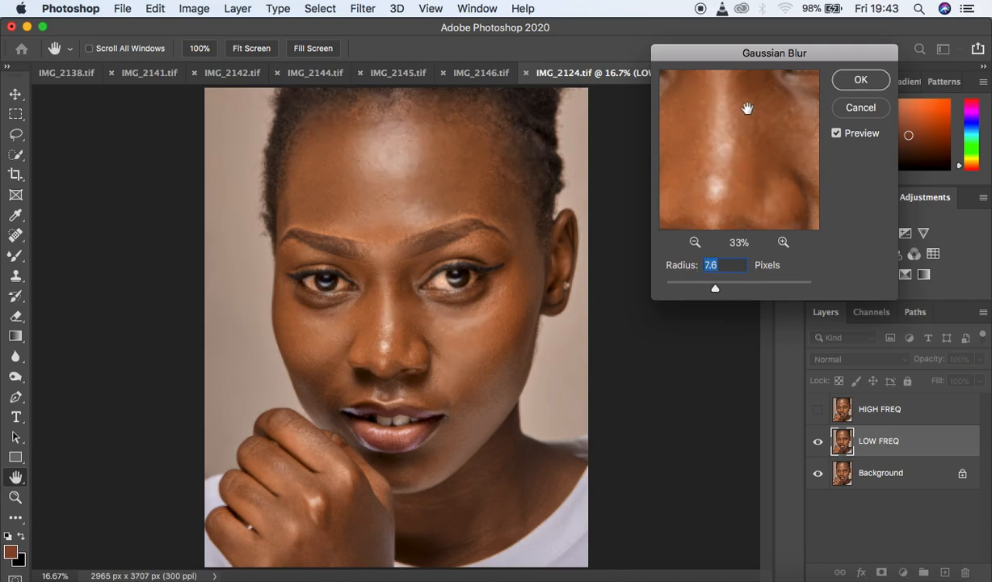
left_click_drag(718, 288, 720, 290)
type("10")
left_click_drag(753, 144, 740, 115)
left_click(855, 80)
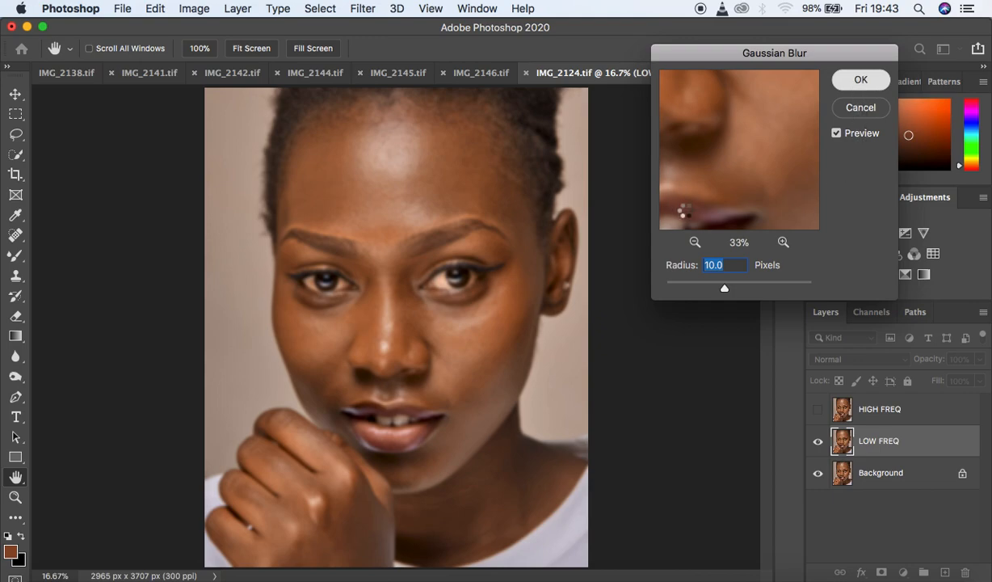
key("j")
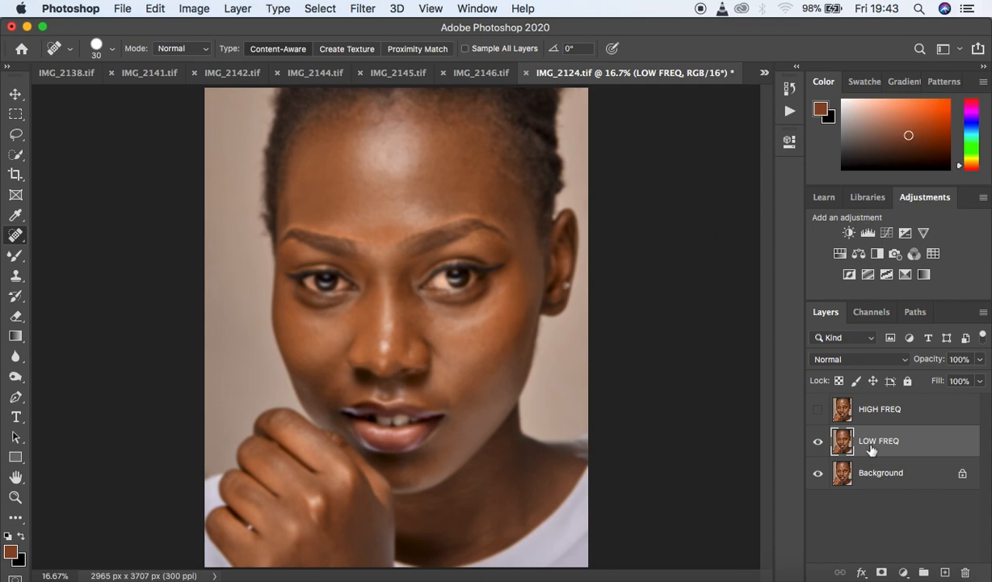
Show and select the HIGH FREQ layer, and set up Apply Image with LOW FREQ as the source layer and Subtract blending.
left_click(881, 406)
left_click(817, 410)
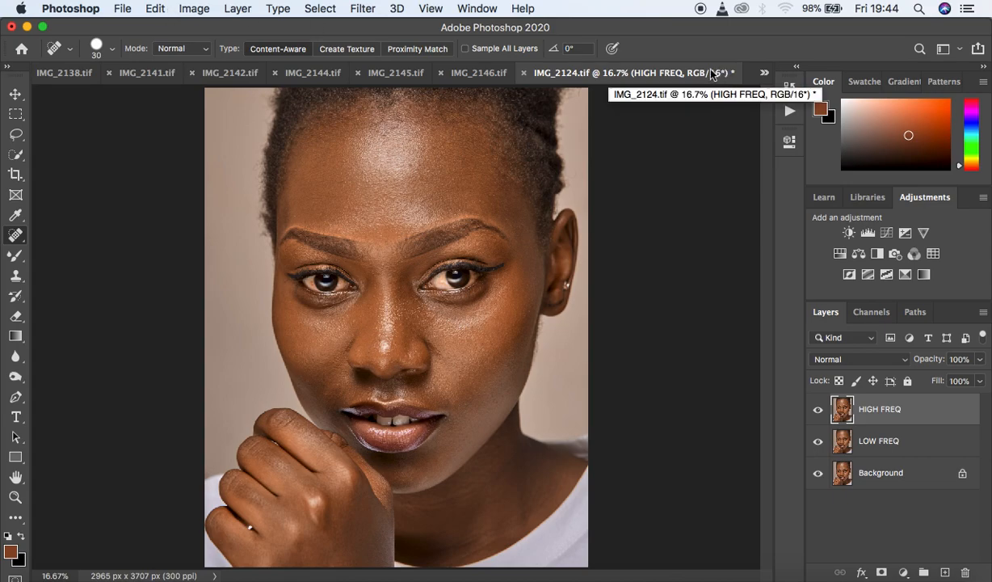
left_click(192, 10)
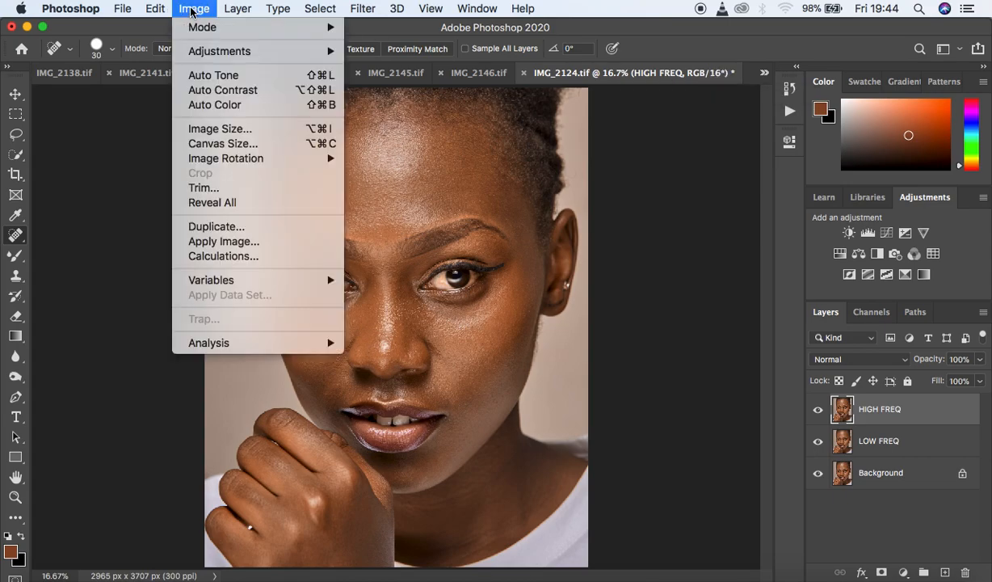
left_click(223, 242)
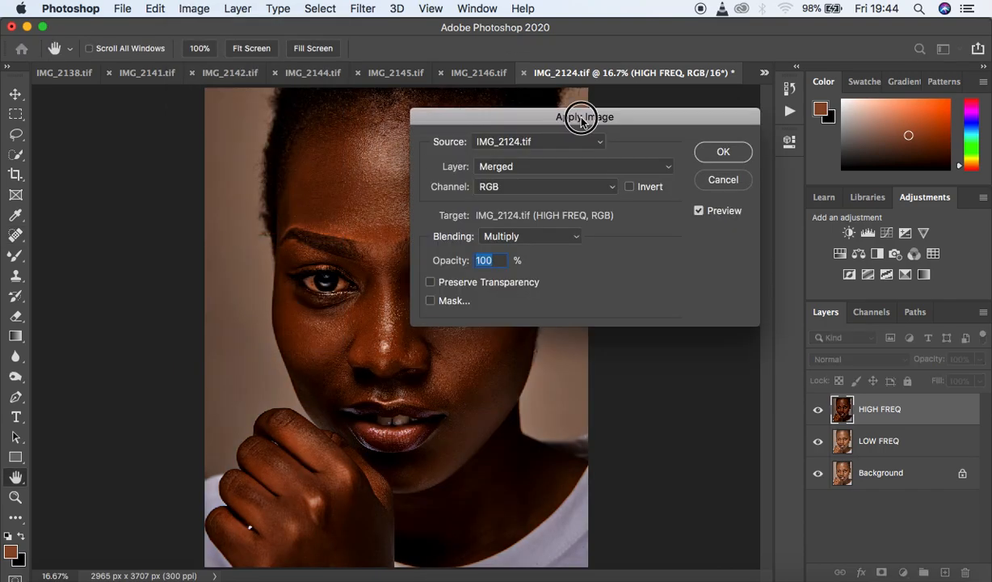
left_click_drag(581, 120, 632, 71)
left_click(586, 116)
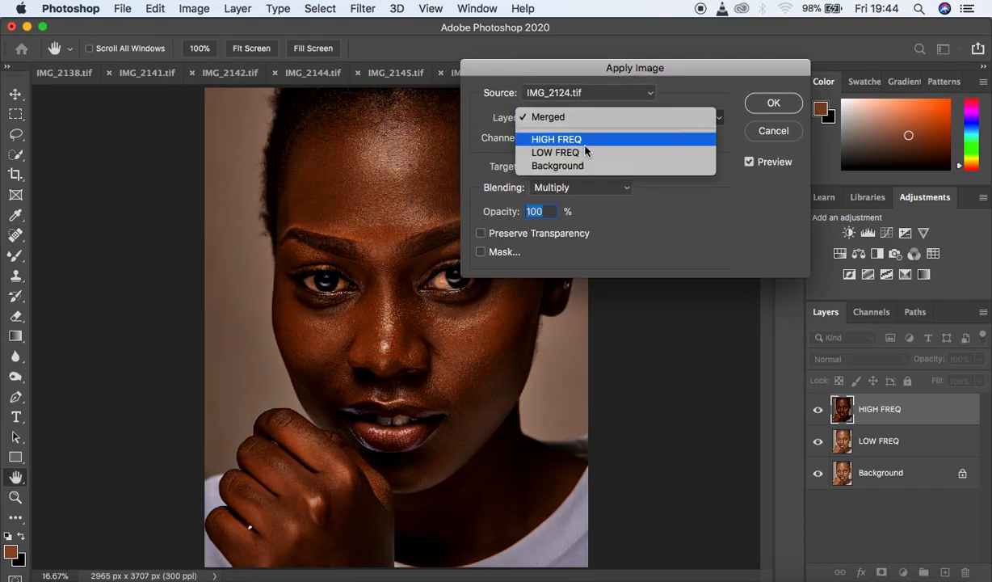
left_click(585, 153)
left_click(580, 192)
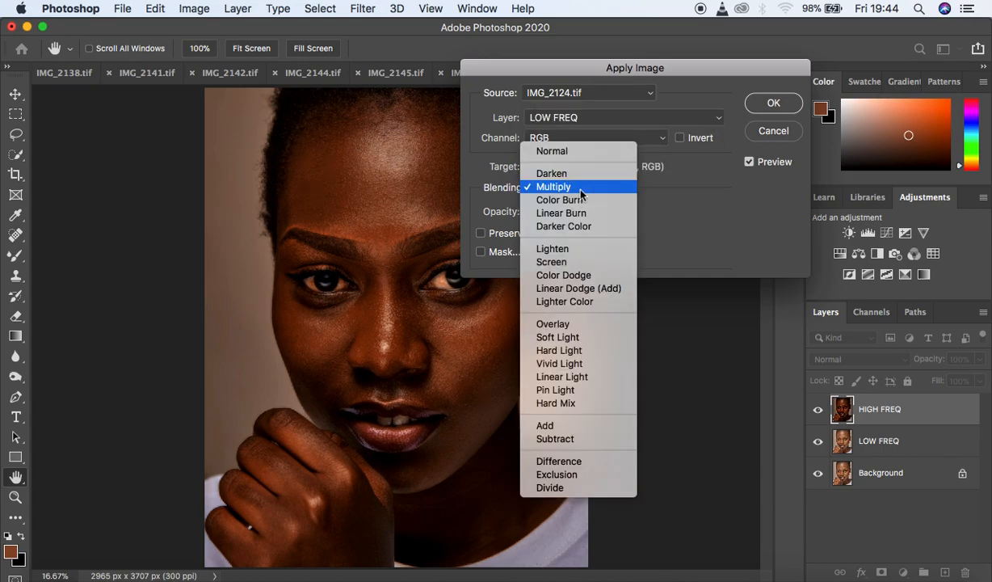
left_click(566, 439)
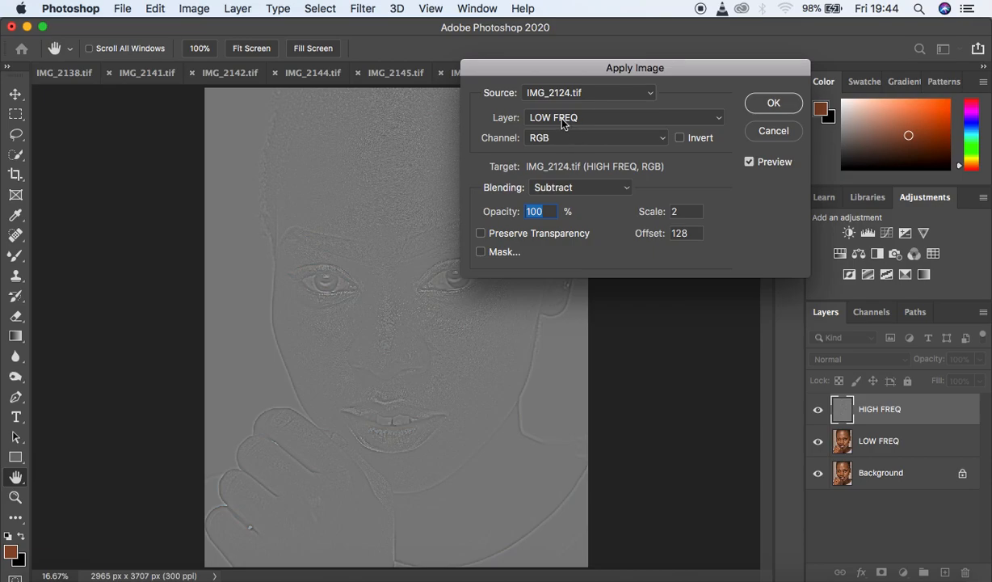
Change the Apply Image blending to Add with the LOW FREQ source inverted, scale 2 and offset 0, and apply it.
left_click(587, 120)
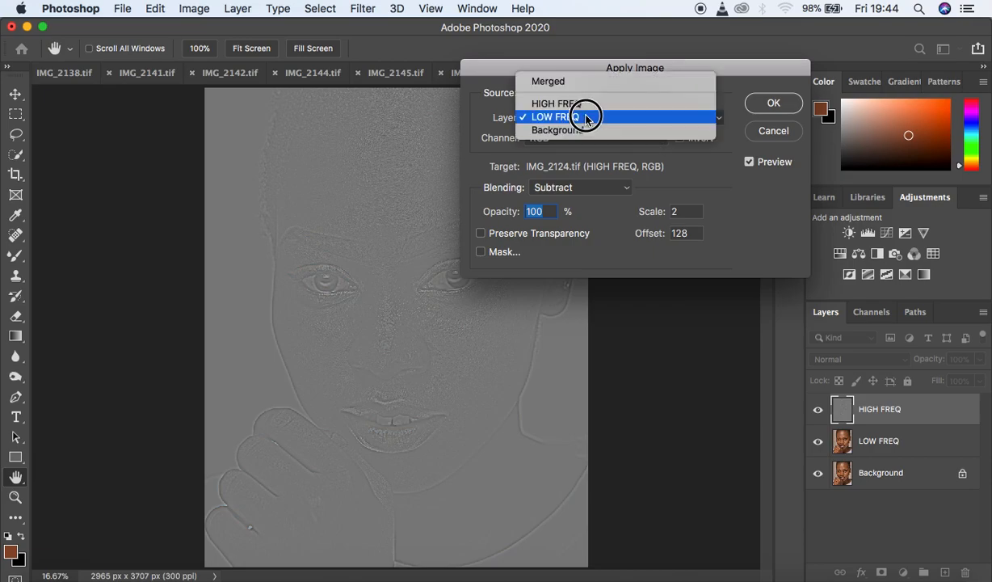
left_click(583, 120)
left_click(587, 185)
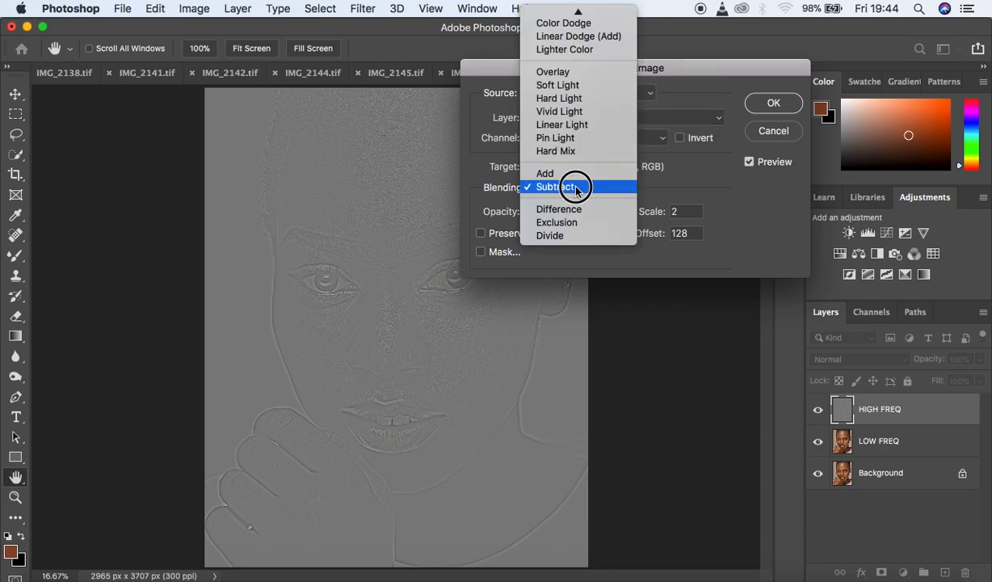
left_click(558, 173)
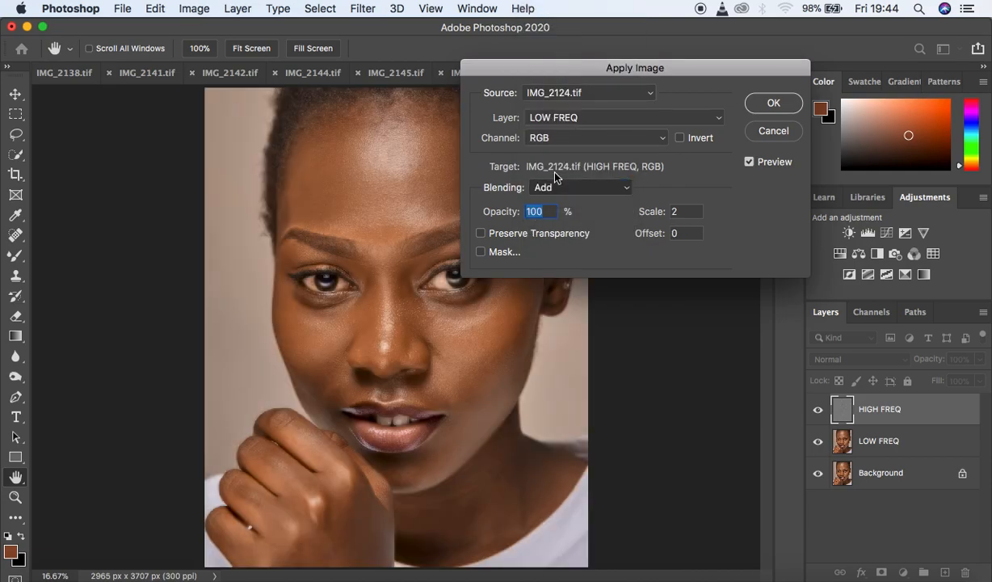
left_click(556, 190)
left_click(544, 186)
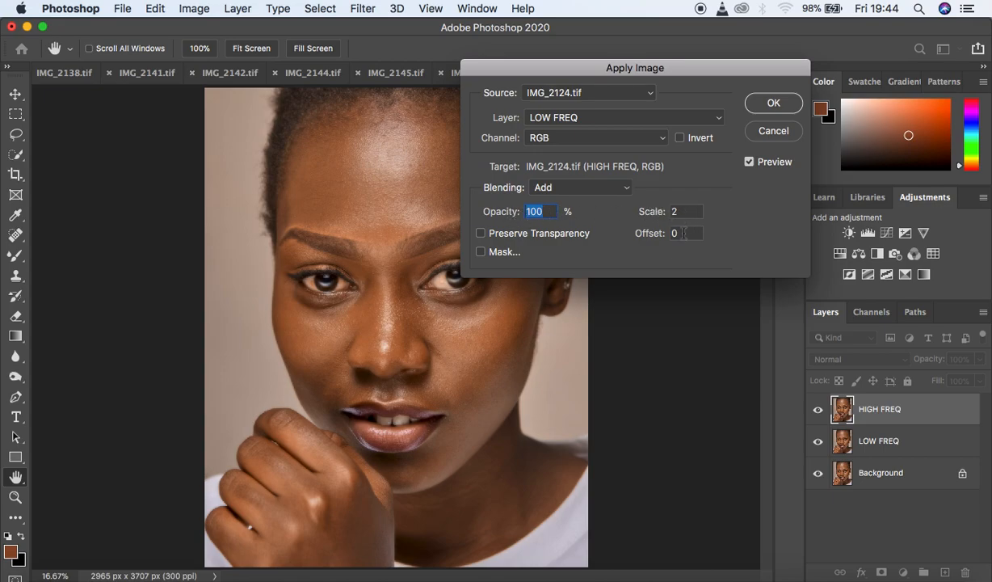
left_click(681, 138)
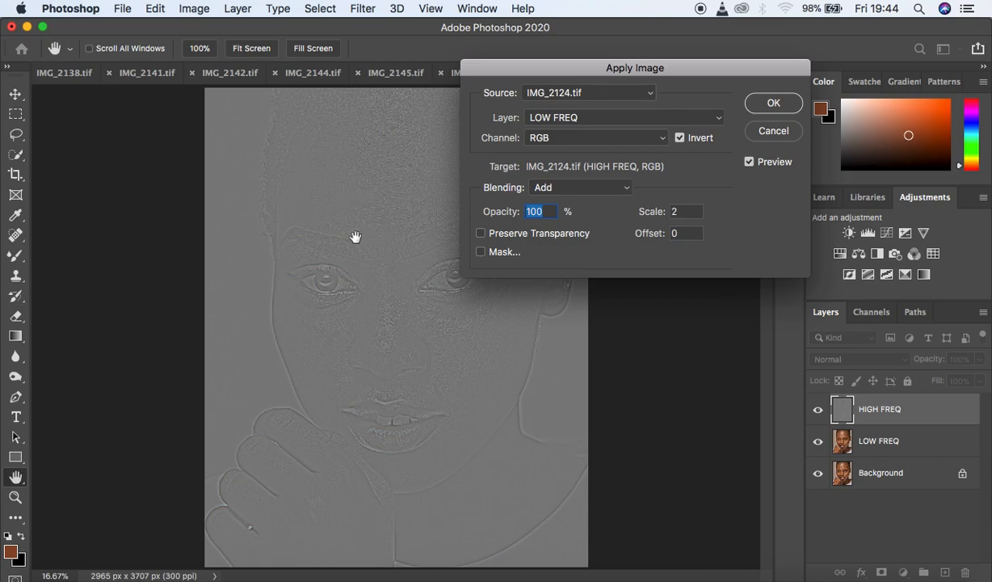
left_click(771, 106)
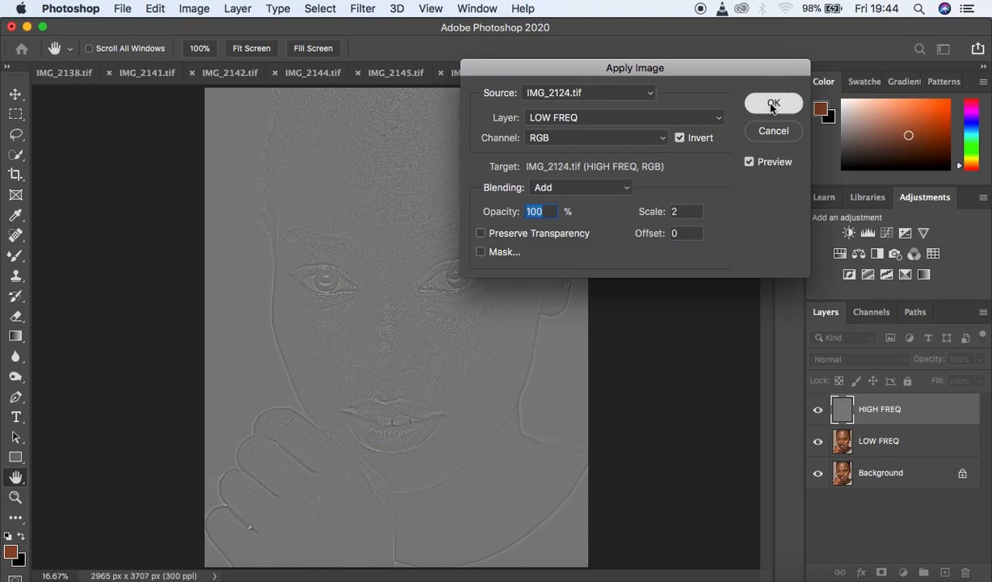
Set the HIGH FREQ layer's blend mode to Linear Light and select it together with LOW FREQ.
left_click(925, 440, "shift")
left_click(925, 440, "super")
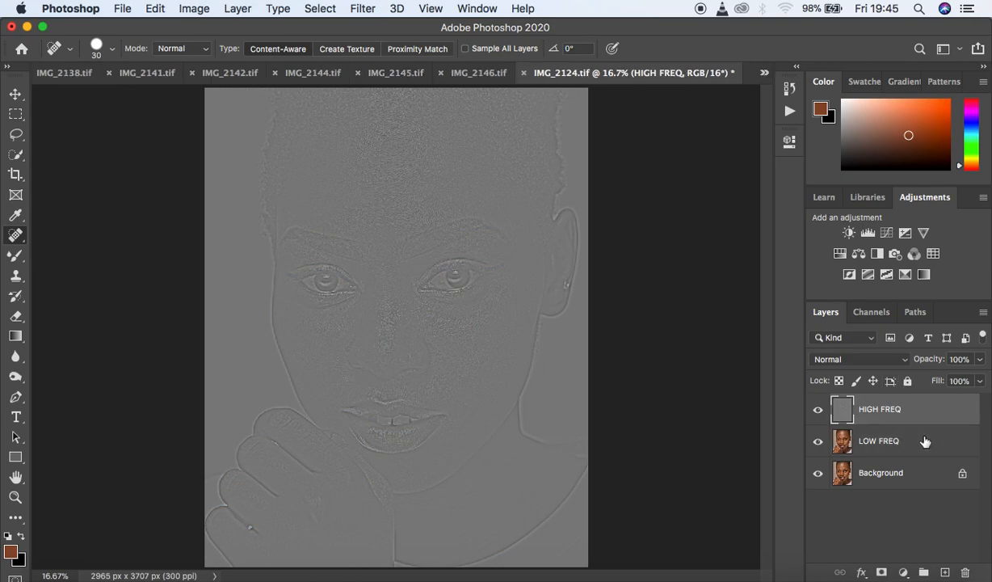
left_click(857, 360)
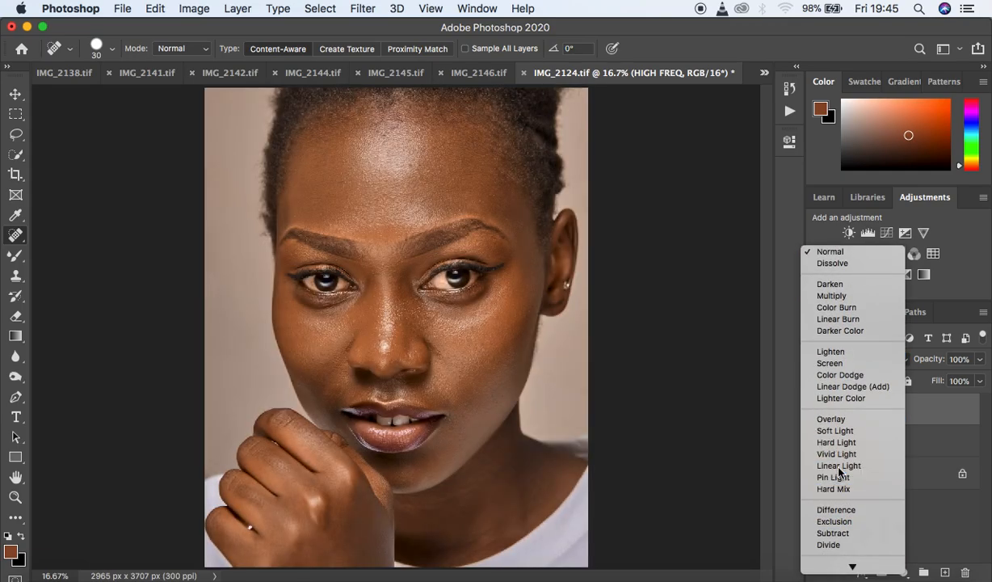
left_click(838, 467)
left_click(917, 443, "shift")
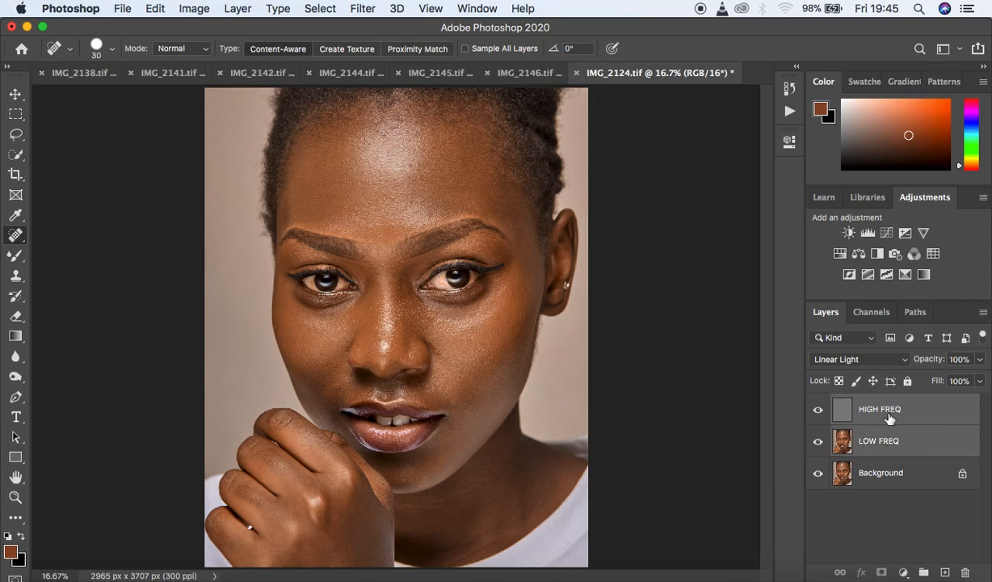
Group the HIGH FREQ and LOW FREQ layers and rename the group FS.
key("super+g")
left_click(837, 403)
left_click(837, 404)
left_click(819, 405)
left_click(819, 404)
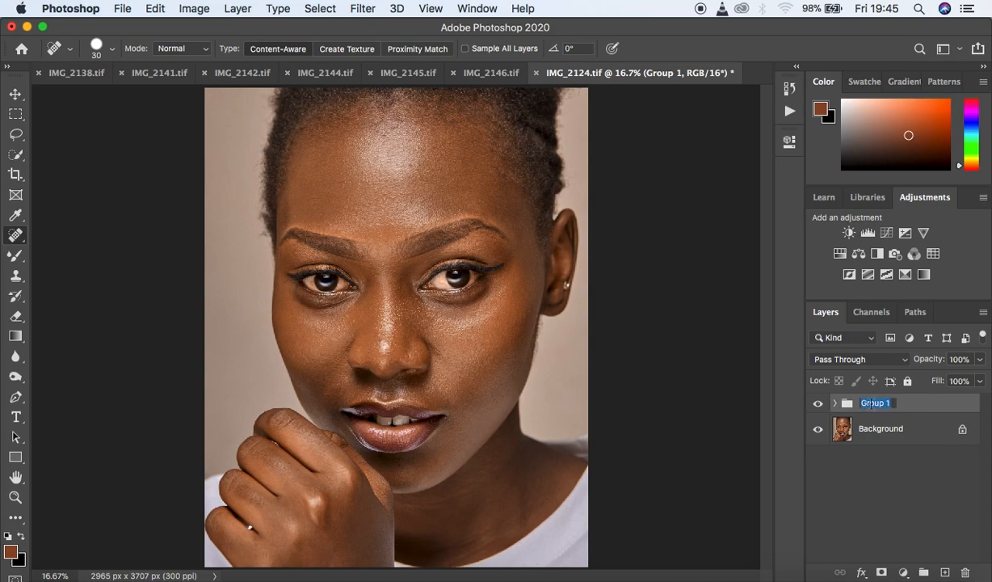
type("FS")
key("Return")
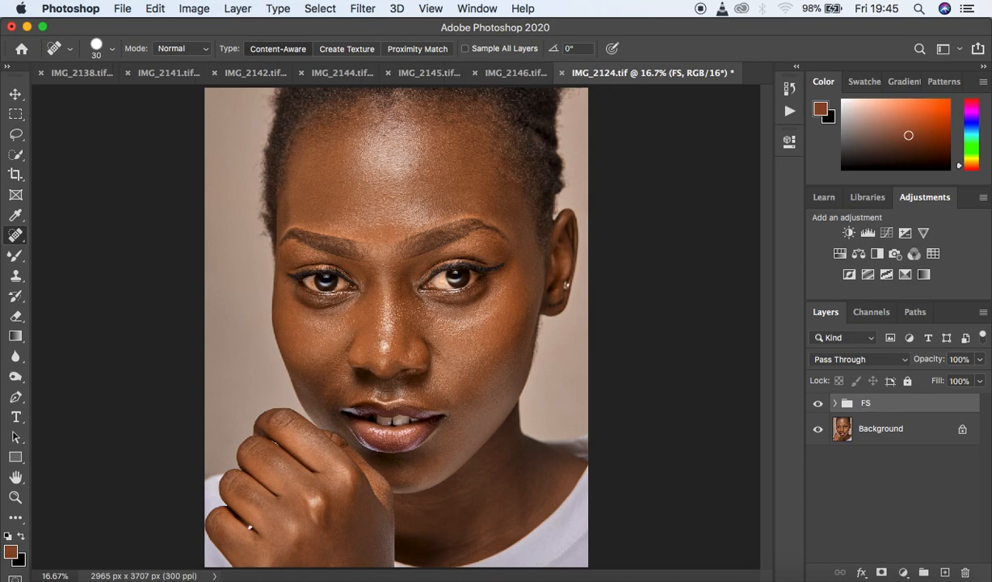
Add a Black & White adjustment layer above HIGH FREQ inside the FS group and set its Reds to 0.
left_click(834, 403)
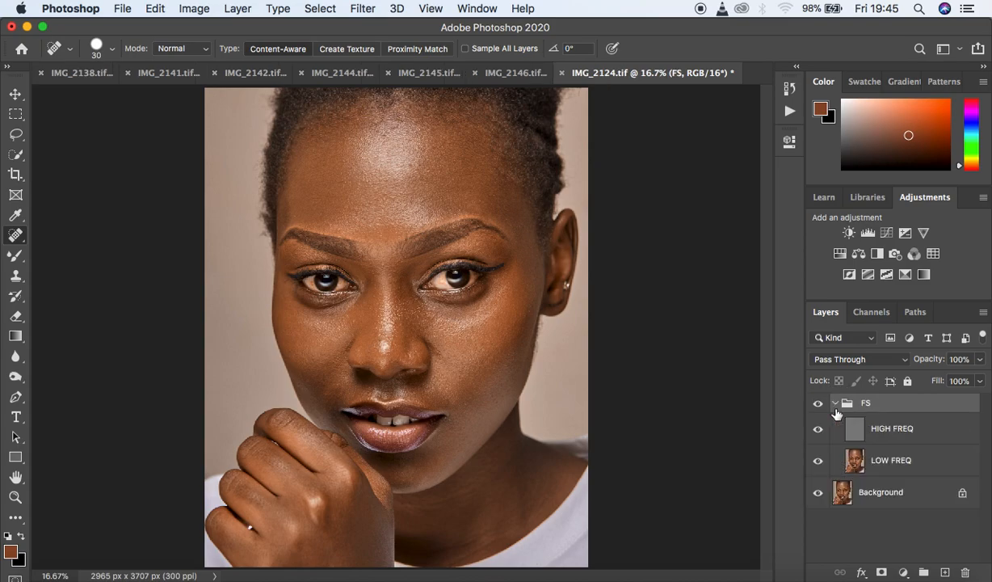
left_click(923, 441)
left_click(903, 571)
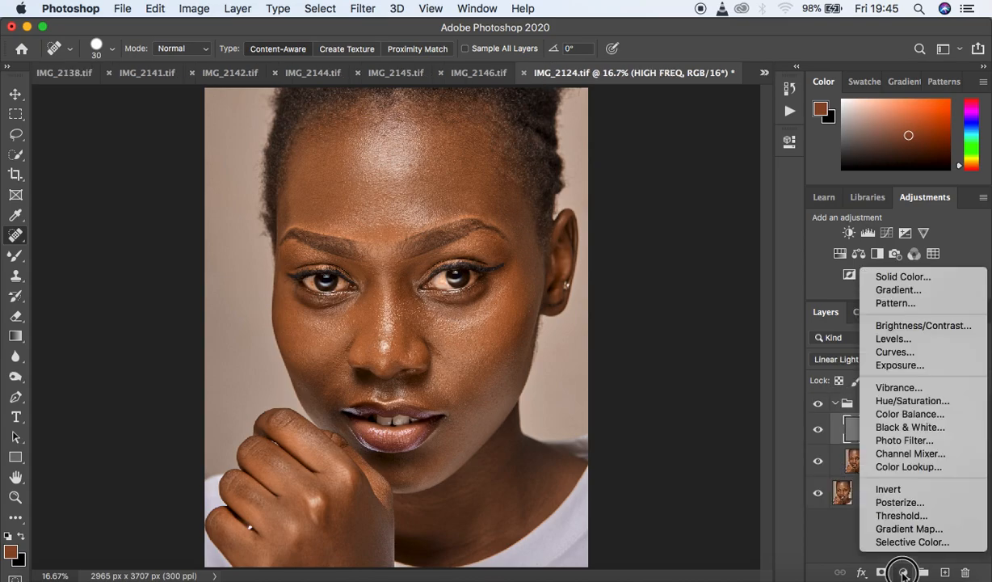
left_click(897, 435)
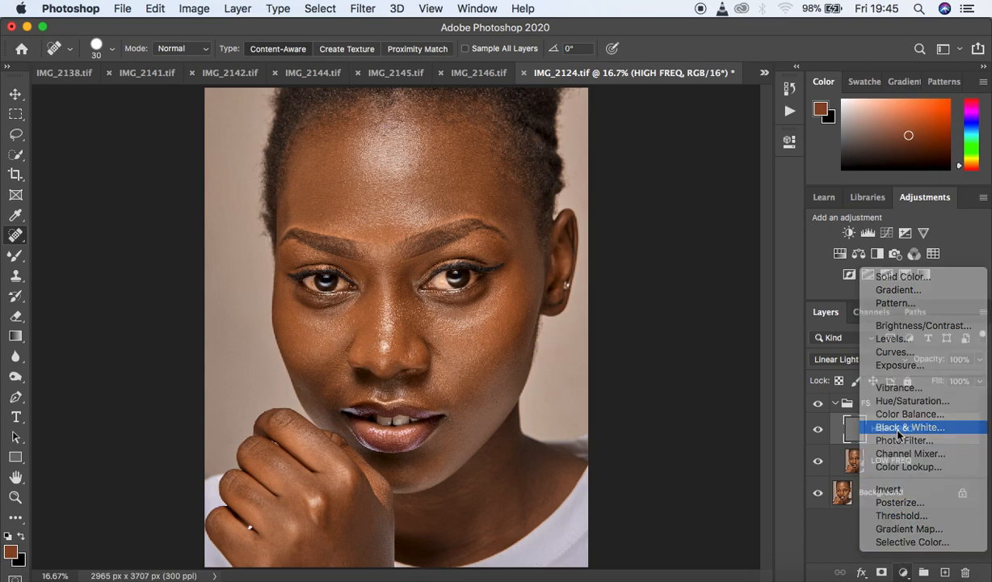
left_click_drag(654, 249, 647, 249)
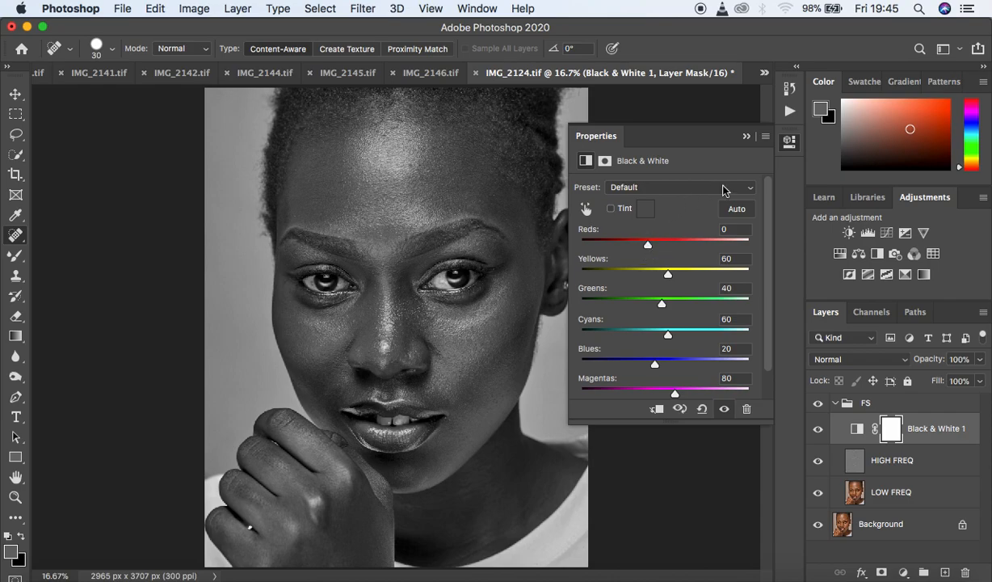
left_click(745, 136)
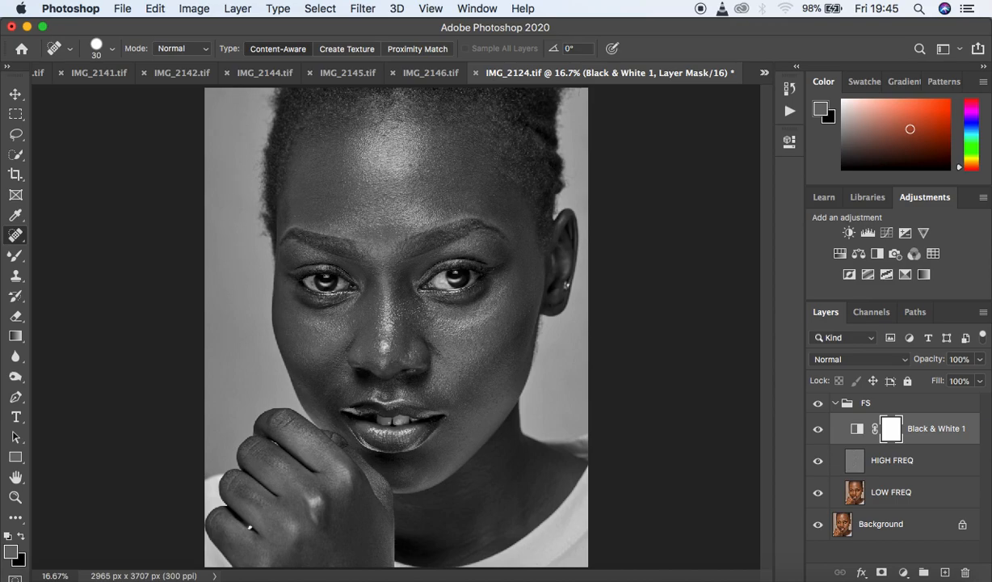
Select the LOW FREQ layer and set up the Mixer Brush with no loaded colour, cleaning the brush after each stroke.
left_click(918, 491)
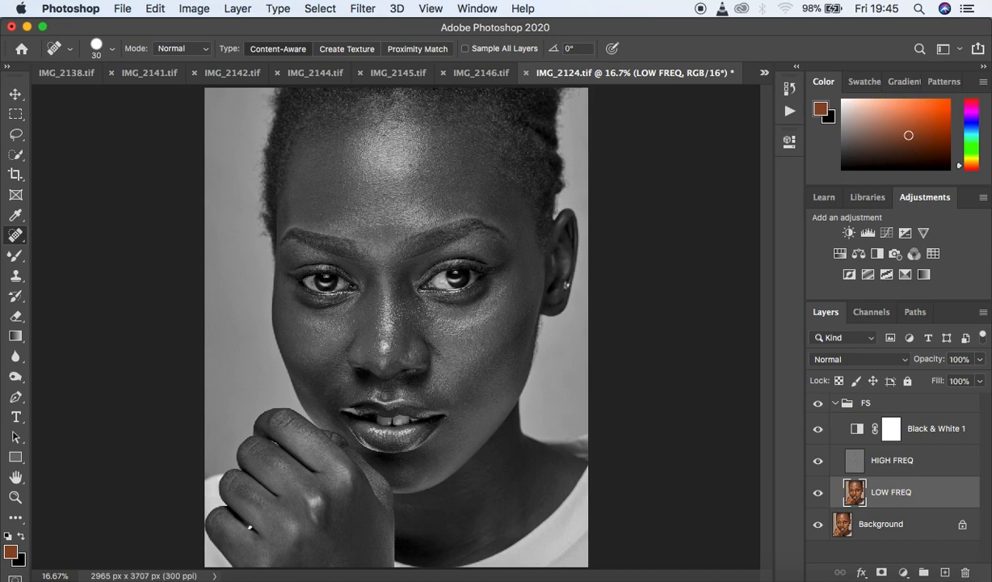
left_click(16, 255)
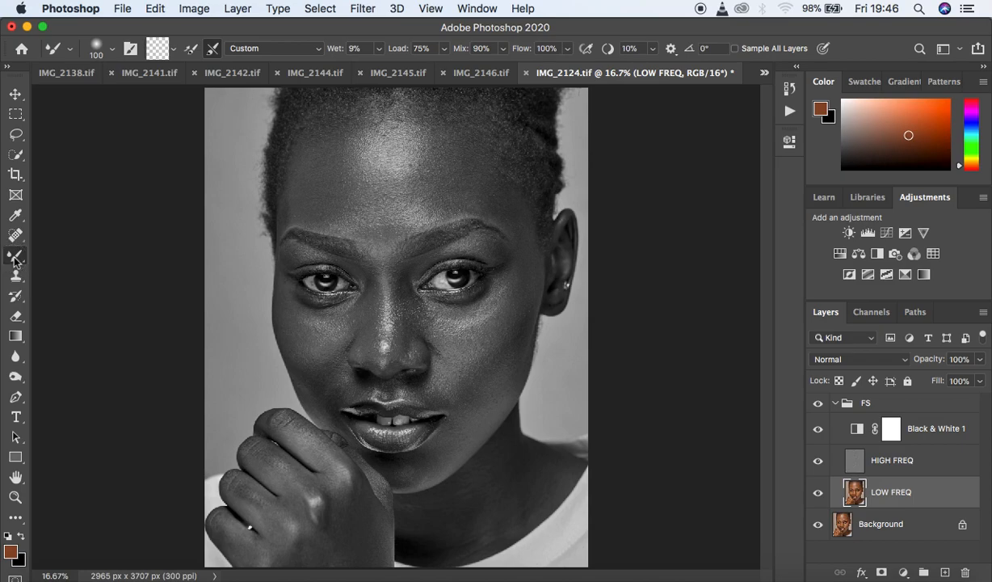
left_click(174, 54)
left_click(173, 75)
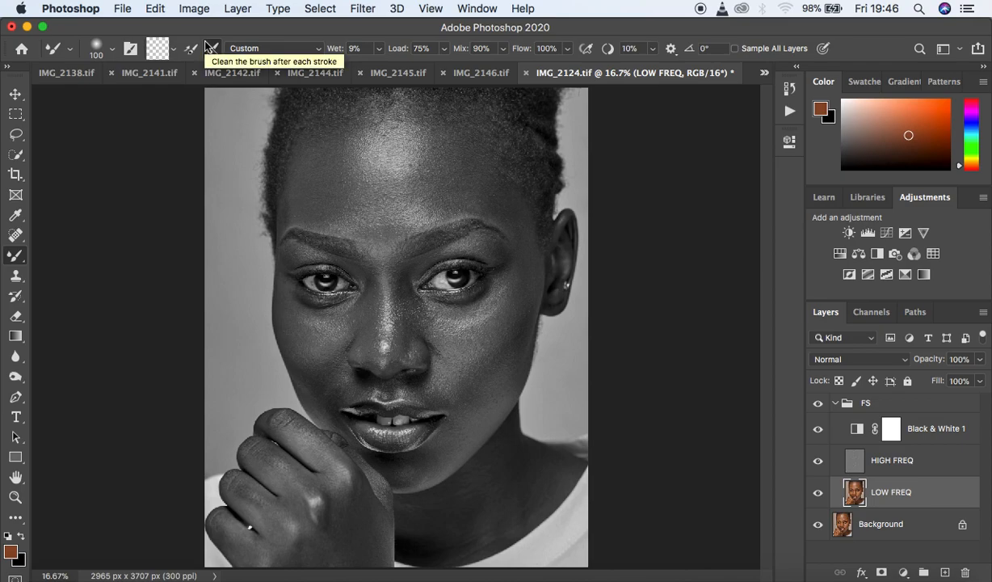
left_click(210, 47)
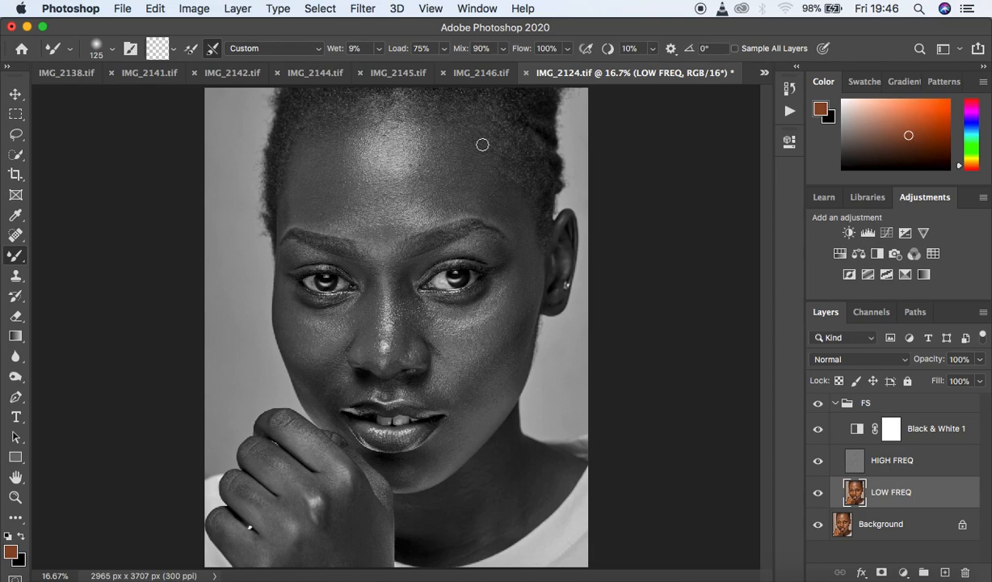
Enlarge the Mixer Brush and blend the uneven tones across the forehead on LOW FREQ.
key("bracketright")
key("bracketright")
key("bracketright")
key("bracketright")
key("bracketright")
key("bracketright")
key("bracketleft")
key("bracketleft")
key("bracketright")
key("bracketright")
key("bracketright")
key("bracketleft")
key("bracketleft")
left_click(323, 160)
mouse_move(323, 160)
left_mouse_down()
mouse_move(317, 139)
mouse_move(314, 168)
left_mouse_up()
mouse_move(328, 173)
left_mouse_down()
mouse_move(330, 207)
mouse_move(331, 144)
mouse_move(322, 178)
mouse_move(339, 215)
left_mouse_up()
mouse_move(421, 178)
left_mouse_down()
mouse_move(434, 140)
mouse_move(432, 182)
mouse_move(459, 182)
mouse_move(473, 171)
mouse_move(465, 164)
mouse_move(489, 179)
mouse_move(475, 153)
mouse_move(423, 206)
mouse_move(432, 184)
mouse_move(422, 131)
mouse_move(425, 194)
mouse_move(377, 218)
mouse_move(380, 226)
mouse_move(365, 220)
mouse_move(375, 220)
mouse_move(388, 147)
mouse_move(384, 172)
mouse_move(355, 146)
mouse_move(377, 189)
left_mouse_up()
mouse_move(401, 146)
left_mouse_down()
mouse_move(396, 199)
mouse_move(364, 224)
mouse_move(335, 219)
mouse_move(368, 222)
mouse_move(361, 172)
mouse_move(397, 199)
mouse_move(394, 212)
mouse_move(458, 200)
mouse_move(523, 227)
mouse_move(525, 296)
mouse_move(488, 359)
mouse_move(520, 276)
mouse_move(520, 215)
mouse_move(527, 229)
mouse_move(512, 209)
mouse_move(479, 206)
mouse_move(509, 214)
mouse_move(490, 205)
left_mouse_up()
Reduce the Mixer Brush size and blend the tones on both cheeks below the eyes.
key("bracketleft")
key("bracketleft")
key("bracketleft")
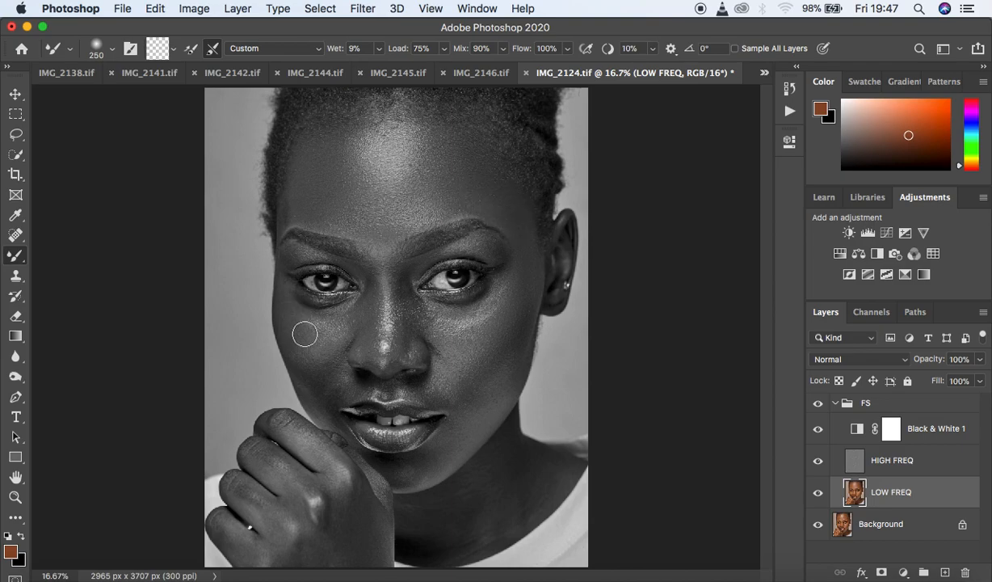
key("bracketright")
mouse_move(298, 338)
left_mouse_down()
mouse_move(337, 331)
mouse_move(317, 337)
mouse_move(291, 317)
mouse_move(312, 328)
mouse_move(343, 325)
left_mouse_up()
mouse_move(460, 311)
left_mouse_down()
mouse_move(477, 324)
mouse_move(511, 282)
mouse_move(502, 300)
left_mouse_up()
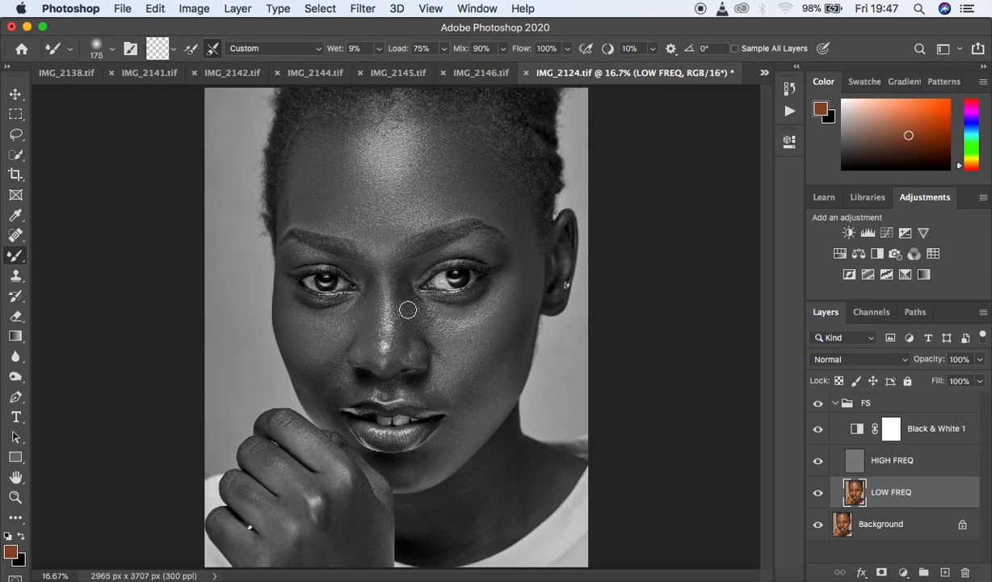
Blend the nose bridge, the area between the brows, the lower cheeks and the skin beside the mouth with a 175 to 200 px brush.
mouse_move(403, 289)
left_mouse_down()
mouse_move(399, 347)
mouse_move(401, 299)
mouse_move(414, 353)
mouse_move(421, 307)
mouse_move(403, 300)
mouse_move(402, 312)
mouse_move(399, 301)
mouse_move(396, 352)
left_mouse_up()
mouse_move(370, 292)
left_mouse_down()
mouse_move(367, 347)
mouse_move(370, 284)
mouse_move(383, 270)
mouse_move(398, 282)
mouse_move(400, 355)
mouse_move(379, 335)
mouse_move(379, 350)
mouse_move(371, 274)
mouse_move(370, 307)
mouse_move(375, 237)
mouse_move(383, 243)
mouse_move(399, 228)
mouse_move(387, 223)
left_mouse_up()
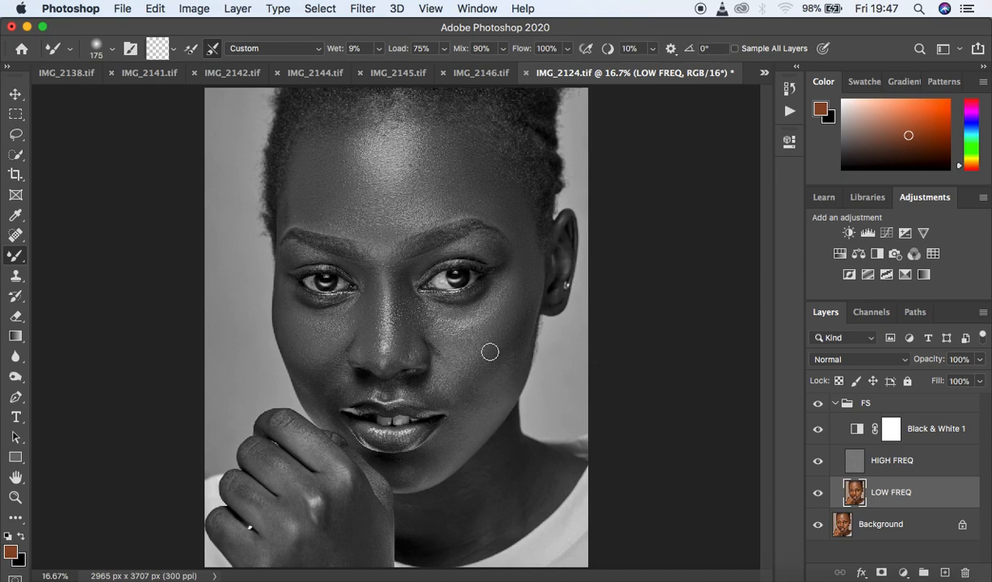
mouse_move(331, 333)
left_mouse_down()
mouse_move(287, 295)
mouse_move(295, 323)
left_mouse_up()
mouse_move(315, 374)
left_mouse_down()
mouse_move(329, 388)
mouse_move(310, 383)
mouse_move(328, 414)
mouse_move(322, 387)
mouse_move(348, 385)
left_mouse_up()
mouse_move(425, 391)
left_mouse_down()
mouse_move(444, 399)
mouse_move(439, 387)
mouse_move(421, 391)
mouse_move(438, 381)
mouse_move(448, 404)
left_mouse_up()
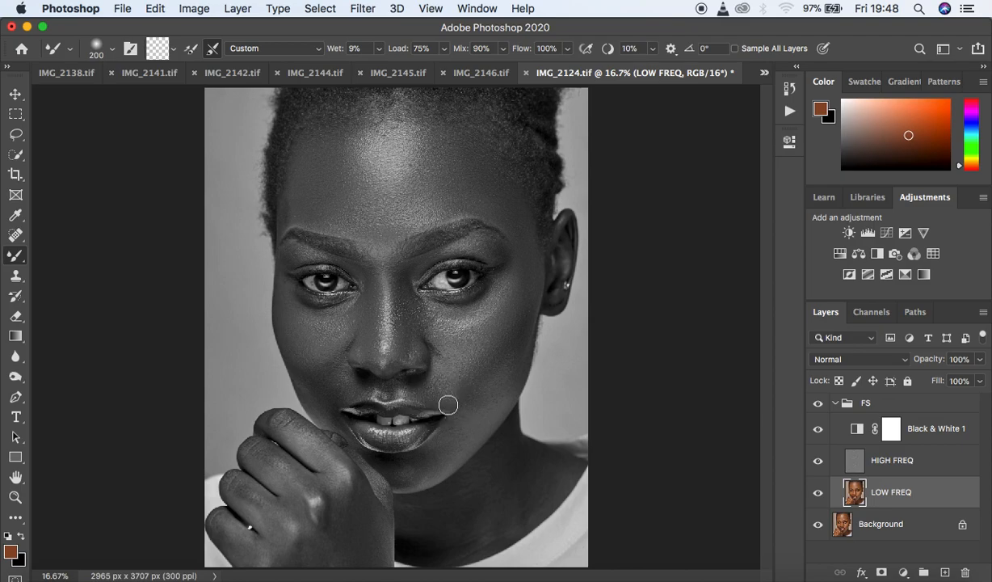
mouse_move(462, 339)
left_mouse_down()
mouse_move(471, 335)
mouse_move(466, 313)
left_mouse_up()
Hide the Black & White layer and toggle the FS group's visibility to compare the skin before and after blending.
left_click(817, 429)
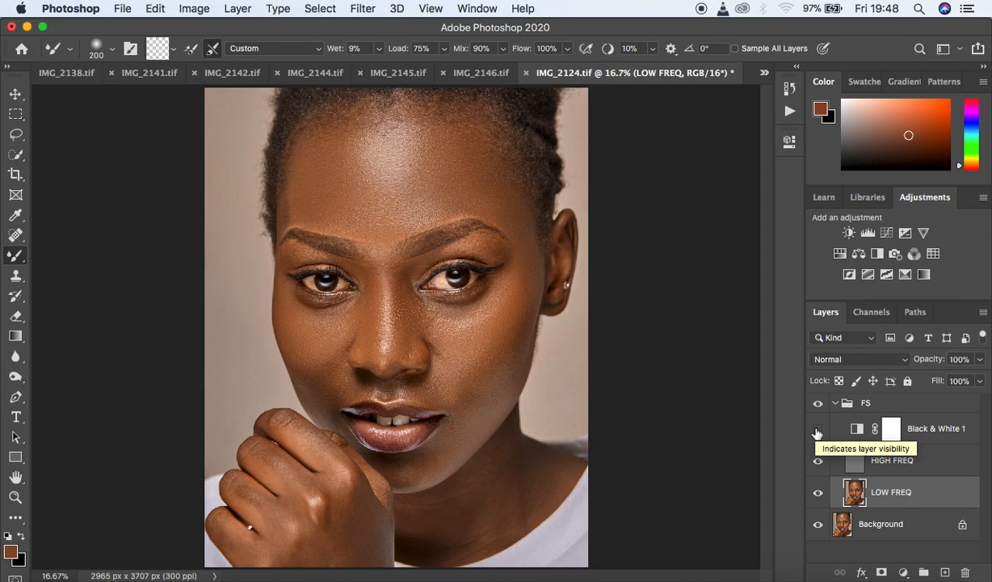
left_click(818, 402)
left_click(818, 402)
left_click(818, 402)
left_click(817, 402)
left_click(818, 402)
left_click(817, 402)
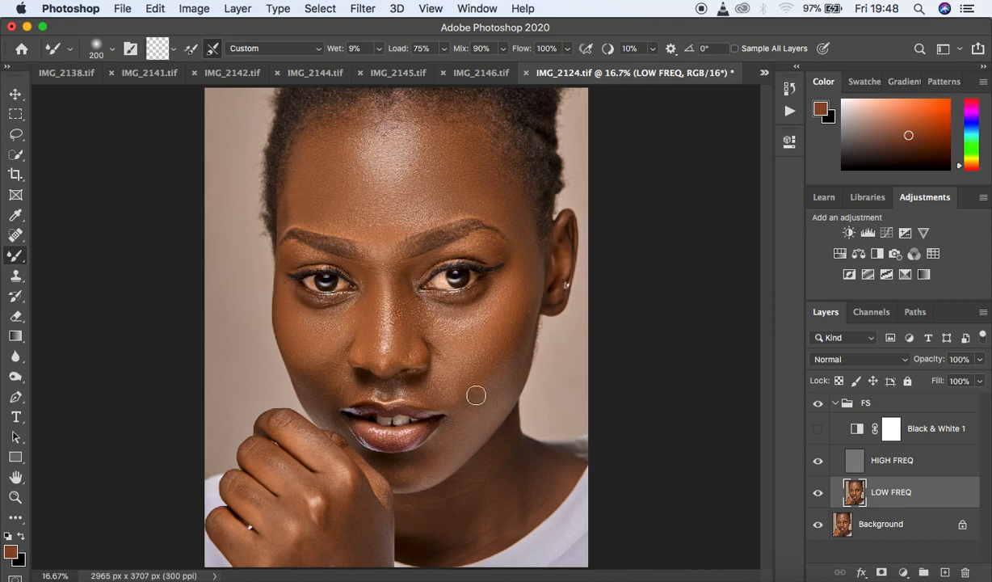
Show the Black & White layer again and blend the lower cheek, jawline and chin with a 200 px Mixer Brush.
left_click(818, 428)
mouse_move(447, 395)
left_mouse_down()
mouse_move(468, 396)
mouse_move(458, 409)
left_mouse_up()
left_click_drag(506, 376, 477, 367)
mouse_move(404, 476)
left_mouse_down()
mouse_move(461, 424)
mouse_move(461, 413)
mouse_move(460, 424)
left_mouse_up()
mouse_move(448, 459)
left_mouse_down()
mouse_move(491, 398)
mouse_move(486, 390)
mouse_move(502, 391)
mouse_move(469, 428)
left_mouse_up()
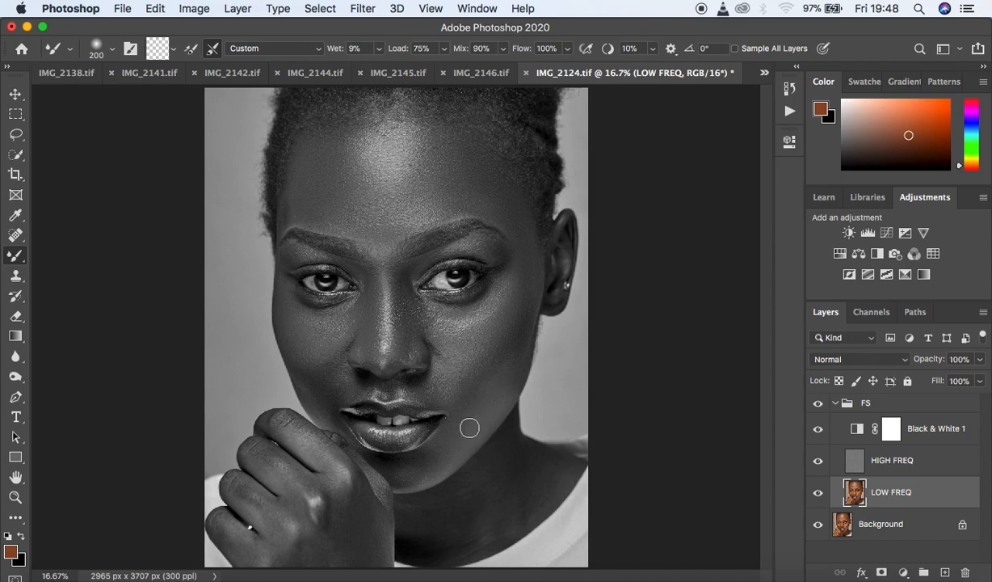
Blend the skin around the mouth, the upper lip area and the side of the nose with a 125 px Mixer Brush.
key("super+plus")
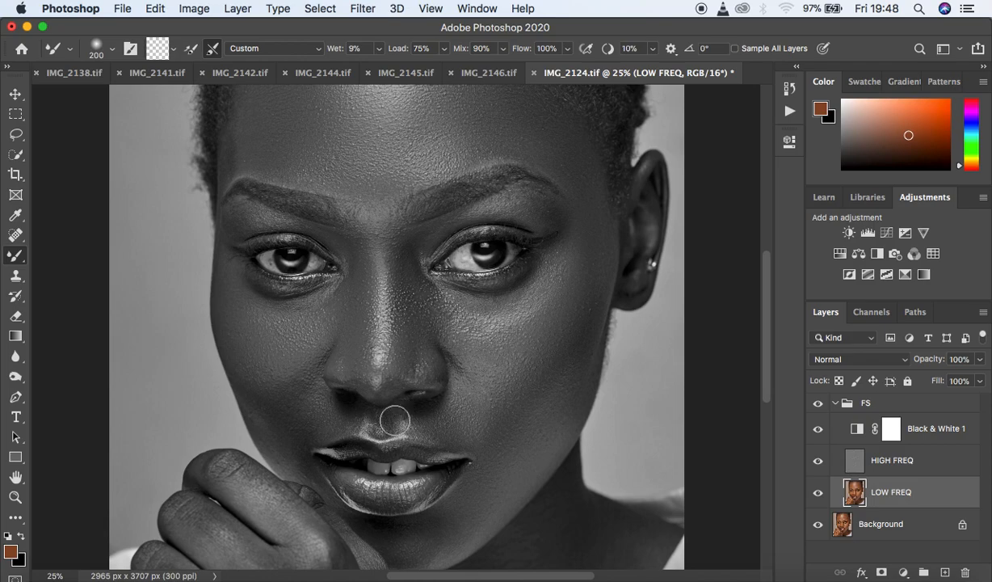
mouse_move(329, 428)
left_mouse_down()
mouse_move(314, 420)
mouse_move(295, 458)
mouse_move(312, 471)
left_mouse_up()
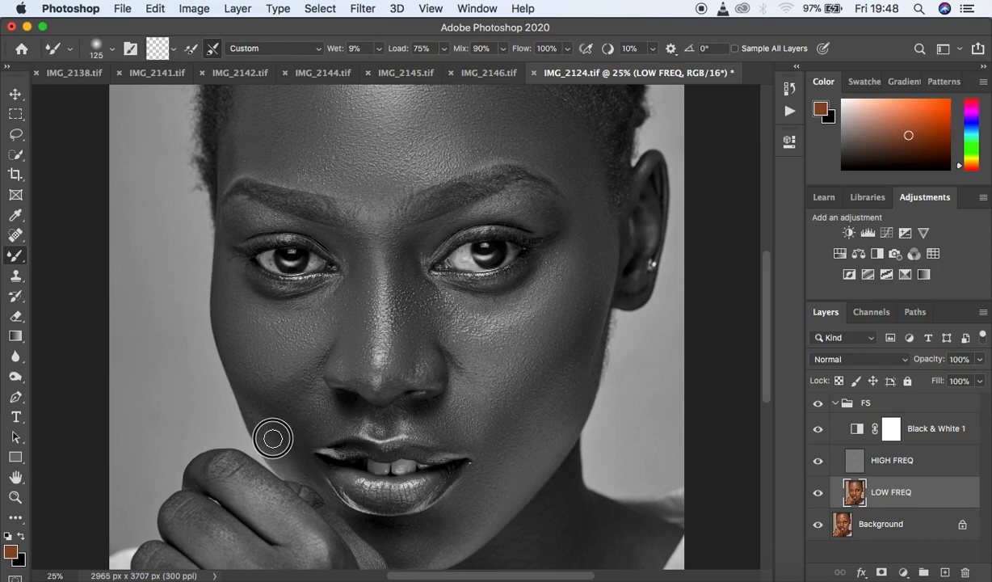
mouse_move(279, 447)
left_mouse_down()
mouse_move(295, 464)
mouse_move(328, 422)
mouse_move(325, 394)
left_mouse_up()
mouse_move(387, 411)
left_mouse_down()
mouse_move(412, 434)
mouse_move(419, 425)
mouse_move(433, 431)
mouse_move(458, 407)
left_mouse_up()
left_click_drag(438, 362, 441, 359)
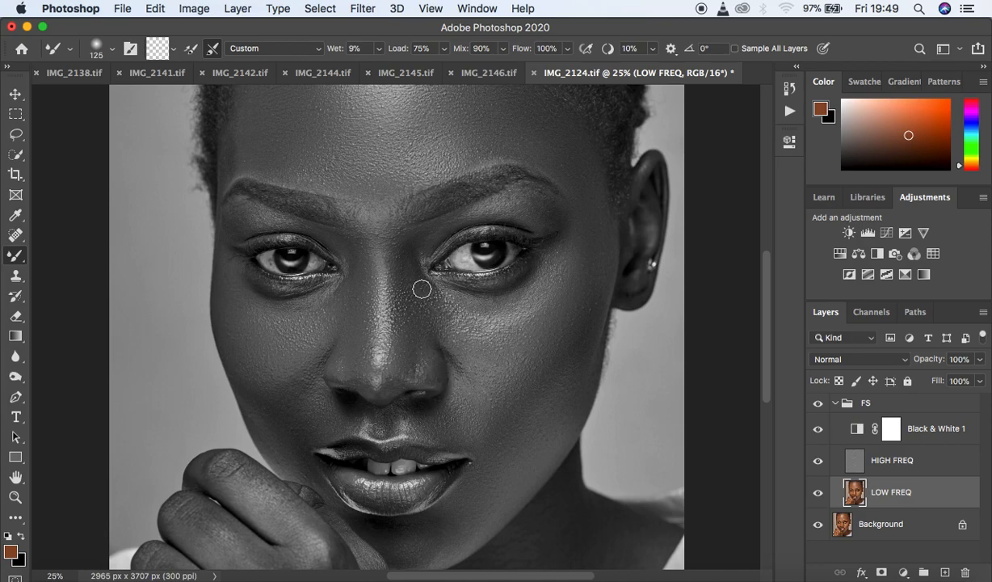
Blend the remaining patches under the eyes, along the cheek edge, around the brow and at the temple with the 125 px brush.
mouse_move(447, 294)
left_mouse_down()
mouse_move(506, 310)
mouse_move(550, 263)
mouse_move(531, 282)
mouse_move(454, 299)
left_mouse_up()
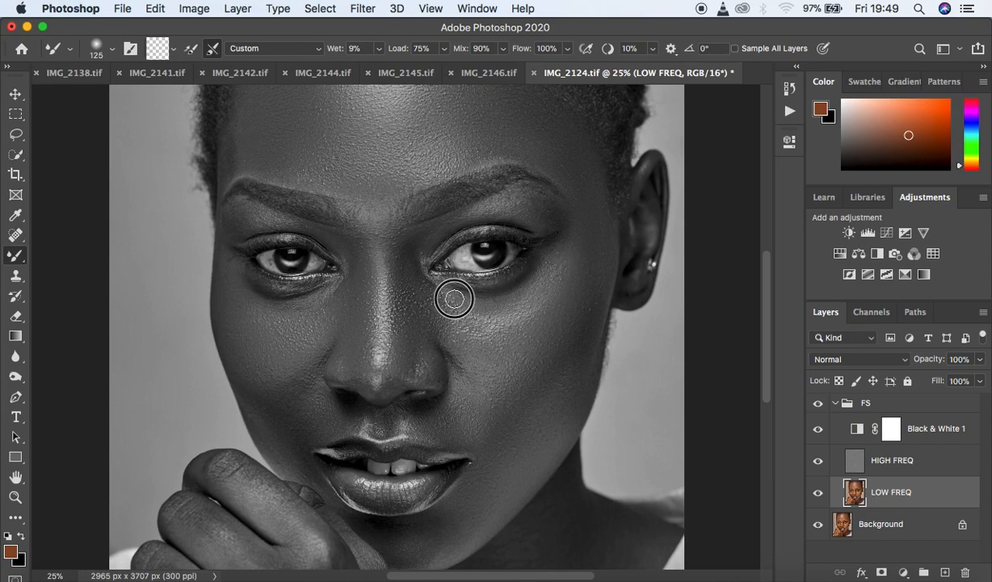
mouse_move(271, 304)
left_mouse_down()
mouse_move(337, 288)
mouse_move(304, 301)
mouse_move(253, 281)
left_mouse_up()
left_click_drag(250, 378, 235, 356)
left_click_drag(556, 211, 555, 203)
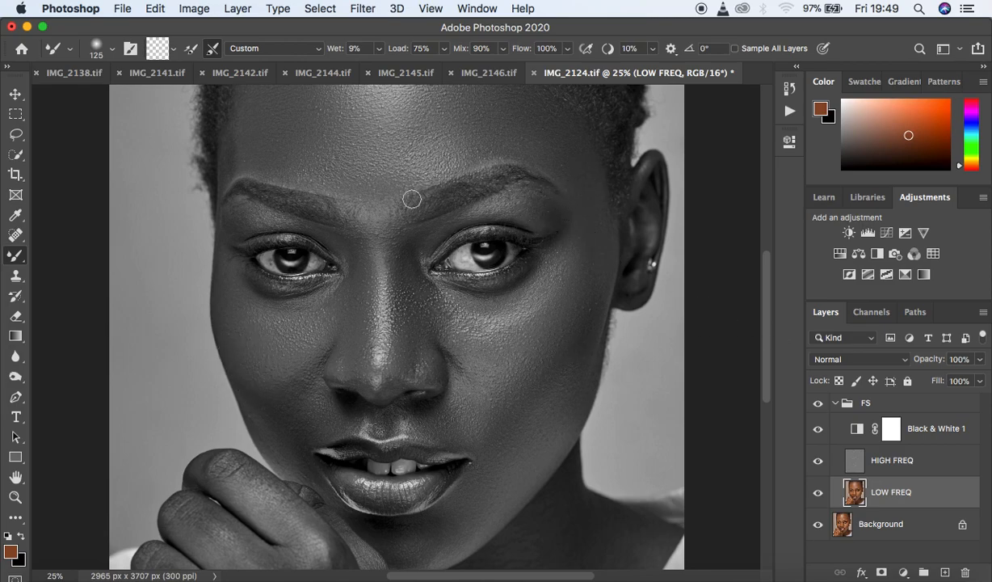
mouse_move(250, 151)
left_mouse_down()
mouse_move(233, 131)
mouse_move(228, 166)
left_mouse_up()
Blend the tones on the neck and the back of the hand with a 250 px Mixer Brush.
left_click_drag(769, 317, 771, 393)
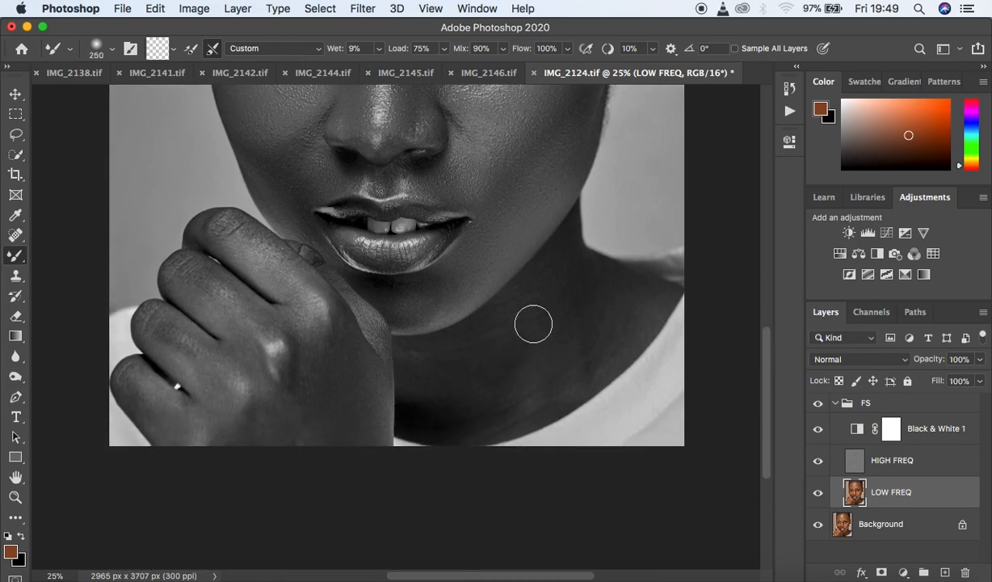
mouse_move(557, 276)
left_mouse_down()
mouse_move(557, 361)
mouse_move(556, 307)
mouse_move(542, 297)
mouse_move(525, 307)
mouse_move(533, 290)
mouse_move(557, 287)
mouse_move(566, 341)
mouse_move(502, 387)
mouse_move(489, 391)
mouse_move(469, 375)
mouse_move(481, 360)
mouse_move(442, 371)
mouse_move(422, 365)
mouse_move(451, 365)
mouse_move(460, 349)
mouse_move(492, 353)
mouse_move(607, 276)
mouse_move(598, 353)
mouse_move(508, 416)
mouse_move(490, 414)
mouse_move(439, 363)
mouse_move(398, 366)
mouse_move(446, 363)
mouse_move(501, 339)
mouse_move(512, 360)
mouse_move(566, 260)
mouse_move(599, 289)
mouse_move(633, 295)
mouse_move(566, 370)
mouse_move(476, 419)
left_mouse_up()
mouse_move(329, 389)
left_mouse_down()
mouse_move(325, 350)
mouse_move(352, 416)
mouse_move(332, 334)
mouse_move(341, 345)
mouse_move(309, 356)
mouse_move(243, 451)
mouse_move(274, 428)
mouse_move(290, 440)
mouse_move(304, 396)
mouse_move(299, 325)
mouse_move(313, 343)
mouse_move(333, 336)
mouse_move(319, 312)
mouse_move(334, 346)
left_mouse_up()
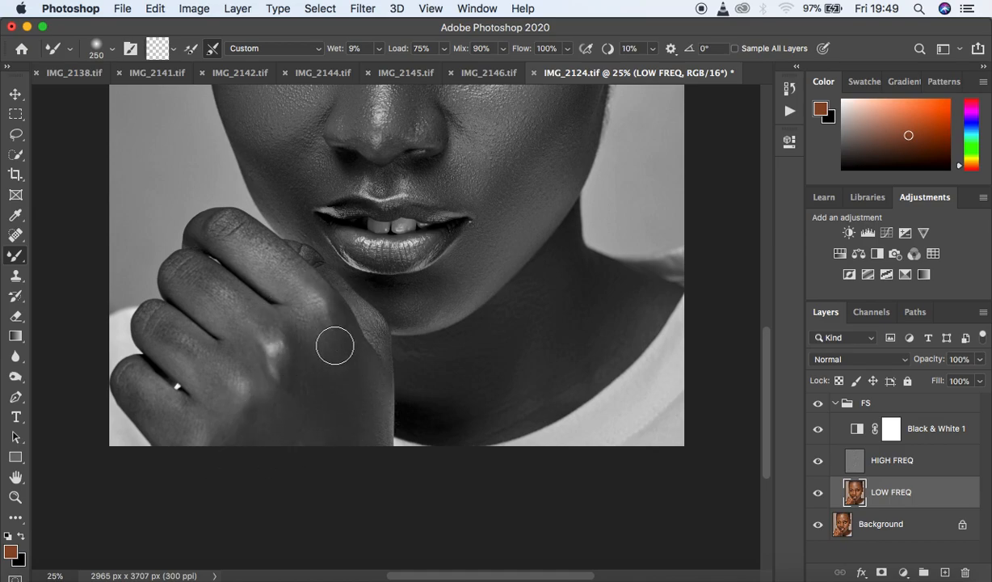
Smooth the tones along the fingers, knuckles and lower hand with the Mixer Brush.
mouse_move(202, 288)
left_mouse_down()
mouse_move(191, 281)
mouse_move(241, 297)
mouse_move(290, 330)
left_mouse_up()
mouse_move(172, 341)
left_mouse_down()
mouse_move(204, 357)
mouse_move(164, 322)
mouse_move(226, 377)
mouse_move(156, 324)
mouse_move(206, 354)
left_mouse_up()
mouse_move(148, 392)
left_mouse_down()
mouse_move(137, 392)
mouse_move(147, 406)
mouse_move(174, 415)
mouse_move(138, 392)
mouse_move(131, 372)
left_mouse_up()
mouse_move(186, 277)
left_mouse_down()
mouse_move(215, 283)
mouse_move(202, 259)
left_mouse_up()
mouse_move(224, 223)
left_mouse_down()
mouse_move(305, 280)
mouse_move(353, 341)
mouse_move(348, 328)
mouse_move(381, 345)
mouse_move(375, 338)
mouse_move(378, 368)
mouse_move(355, 421)
mouse_move(310, 437)
mouse_move(261, 435)
mouse_move(246, 403)
left_mouse_up()
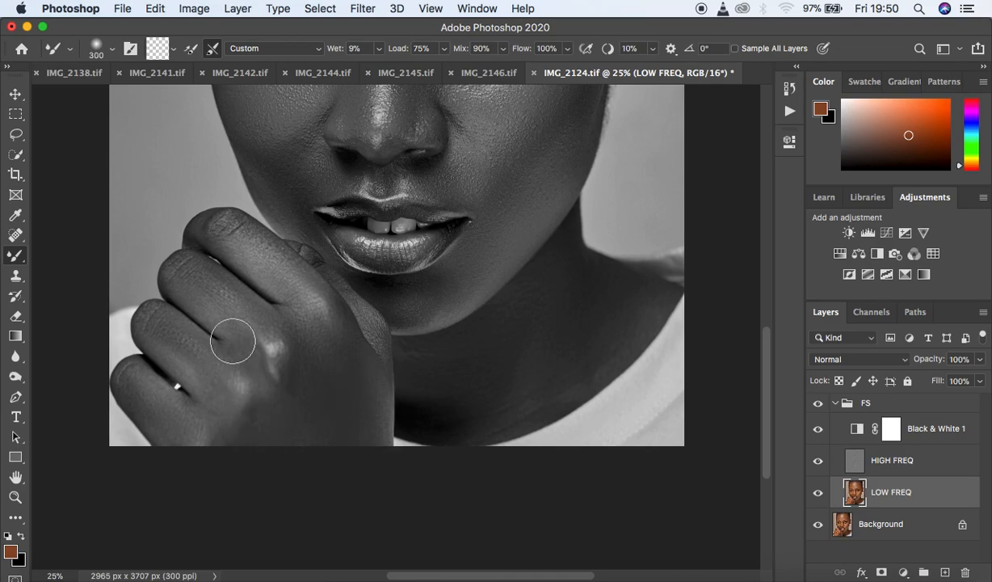
mouse_move(210, 275)
left_mouse_down()
mouse_move(186, 268)
mouse_move(200, 285)
left_mouse_up()
mouse_move(216, 243)
left_mouse_down()
mouse_move(241, 234)
mouse_move(272, 251)
mouse_move(262, 240)
mouse_move(298, 285)
mouse_move(275, 277)
left_mouse_up()
mouse_move(212, 272)
left_mouse_down()
mouse_move(236, 300)
mouse_move(208, 280)
mouse_move(283, 338)
mouse_move(272, 332)
mouse_move(289, 371)
mouse_move(251, 338)
mouse_move(250, 363)
mouse_move(227, 329)
left_mouse_up()
mouse_move(181, 365)
left_mouse_down()
mouse_move(169, 415)
mouse_move(134, 389)
mouse_move(169, 437)
mouse_move(212, 454)
left_mouse_up()
Hide the Black & White layer and review the whole blended portrait in colour.
key("super+minus")
key("super+minus")
key("super+minus")
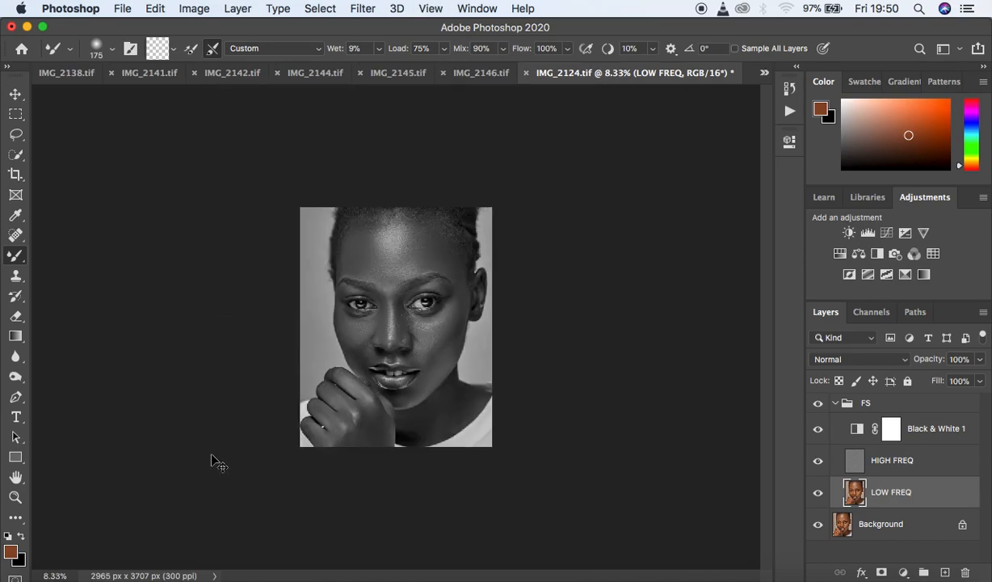
left_click(818, 406)
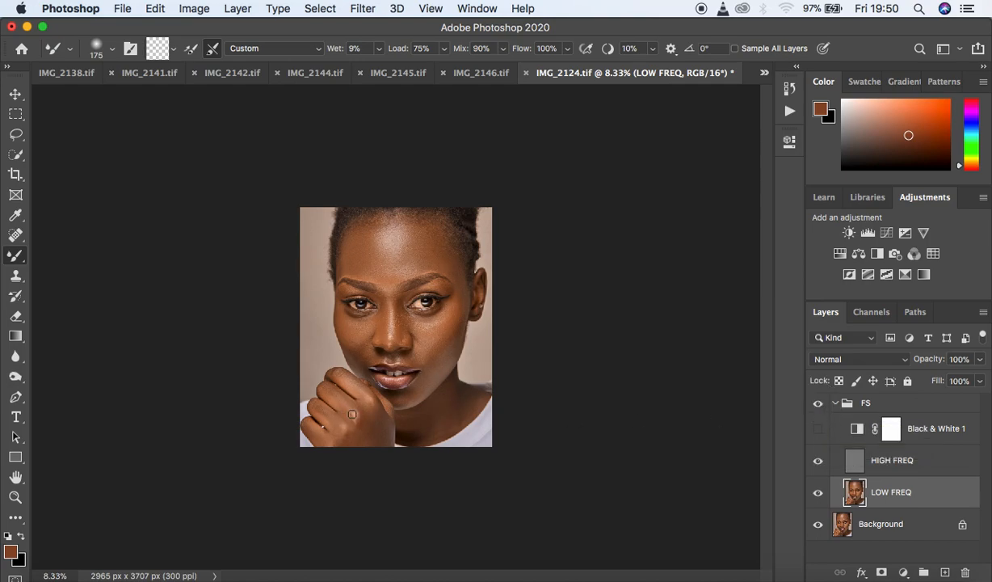
Blend the upper forehead near the hairline with the Mixer Brush and check the whole portrait.
key("super+plus")
key("super+plus")
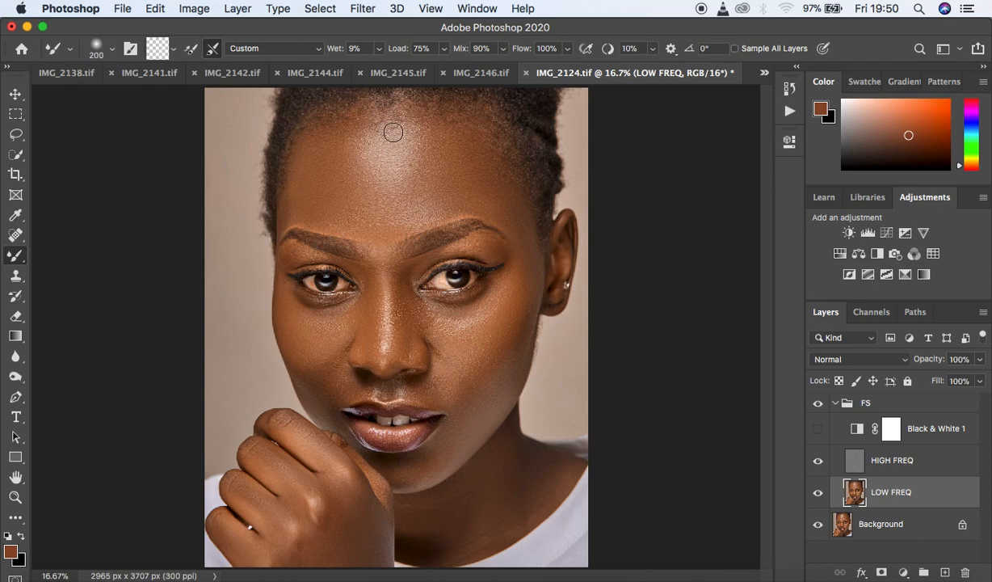
mouse_move(323, 122)
left_mouse_down()
mouse_move(340, 121)
mouse_move(316, 123)
mouse_move(338, 115)
mouse_move(320, 108)
mouse_move(361, 117)
mouse_move(414, 102)
mouse_move(458, 107)
mouse_move(481, 135)
mouse_move(406, 110)
mouse_move(315, 116)
left_mouse_up()
key("super+minus")
key("super+minus")
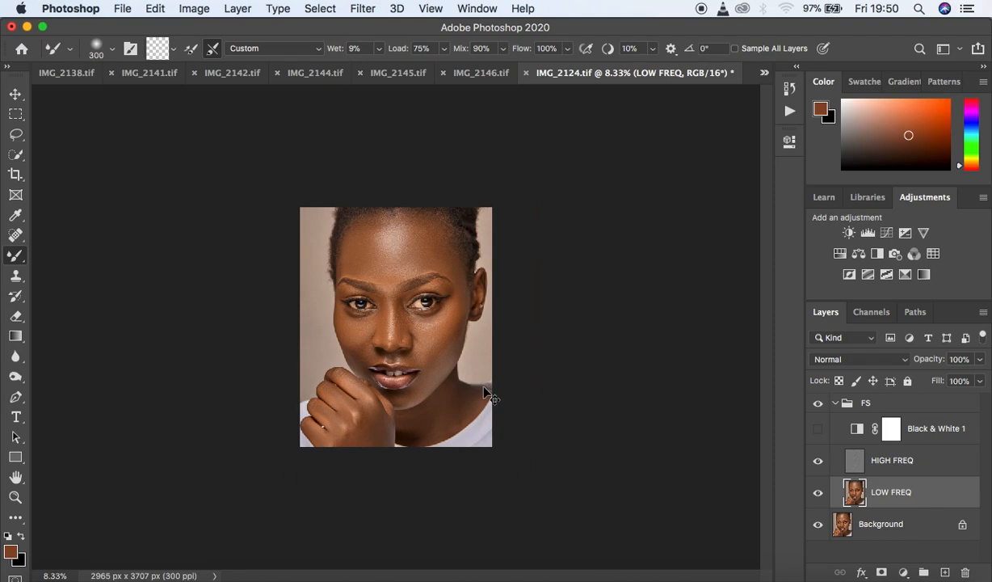
Delete the Black & White adjustment layer from the FS group.
key("super+plus")
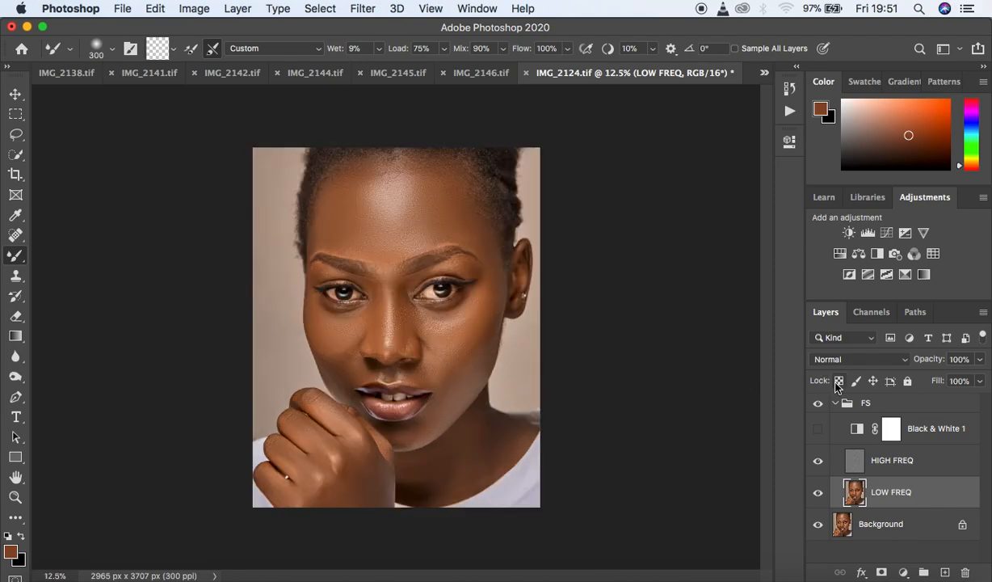
left_click(953, 433)
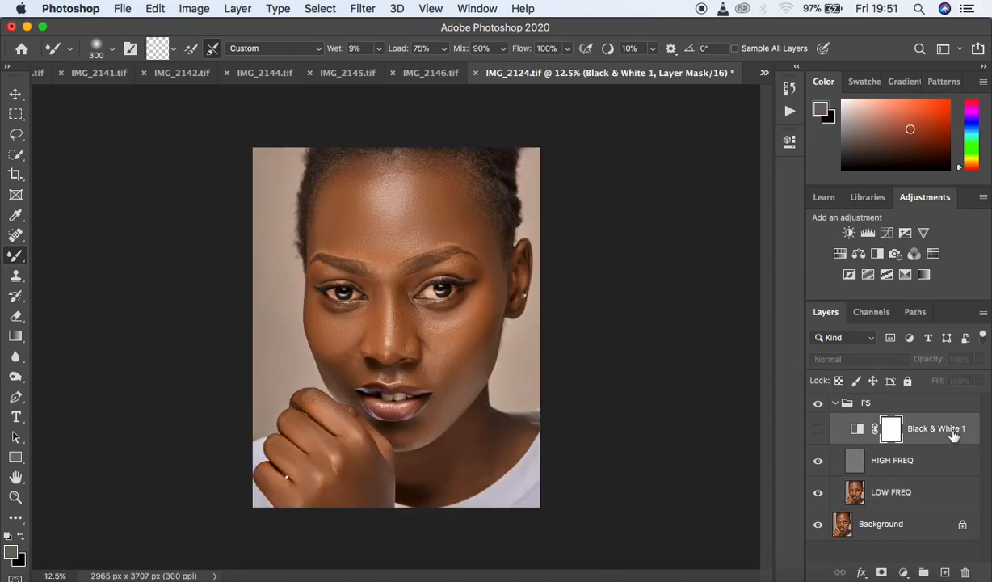
key("Delete")
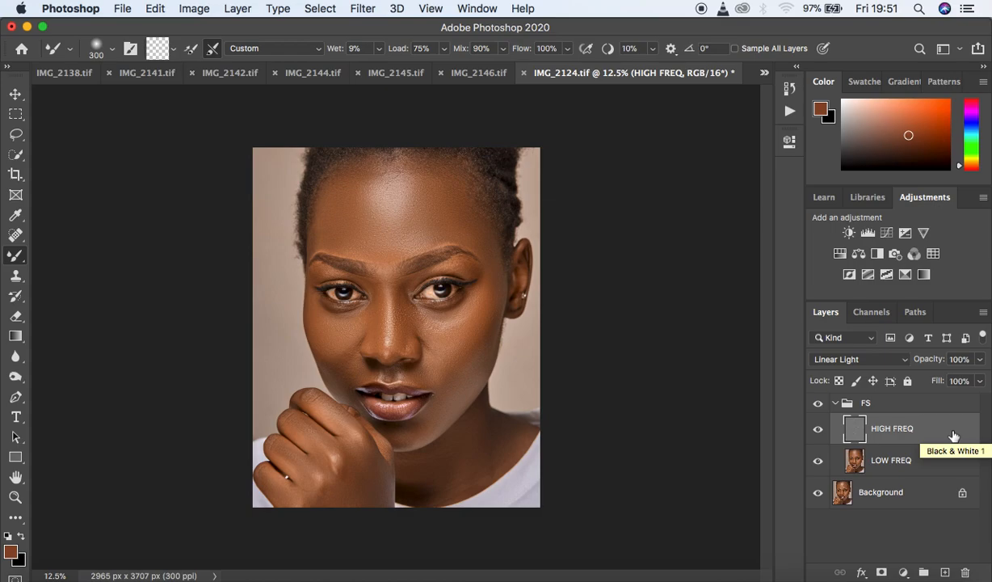
Select the LOW FREQ layer and outline the whole forehead between hairline and eyebrows with the Lasso at 22 px feather.
left_click(922, 465)
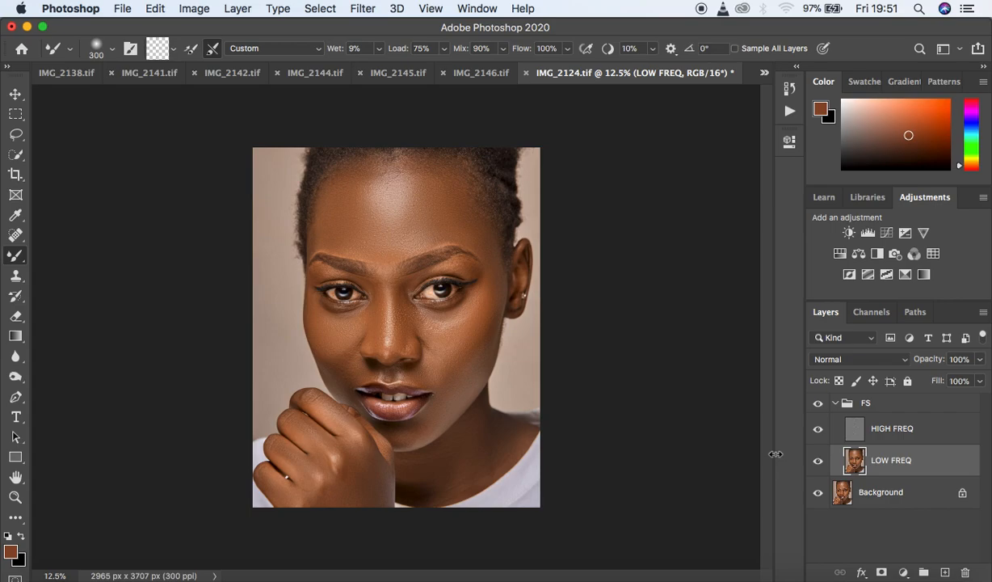
left_click(15, 136)
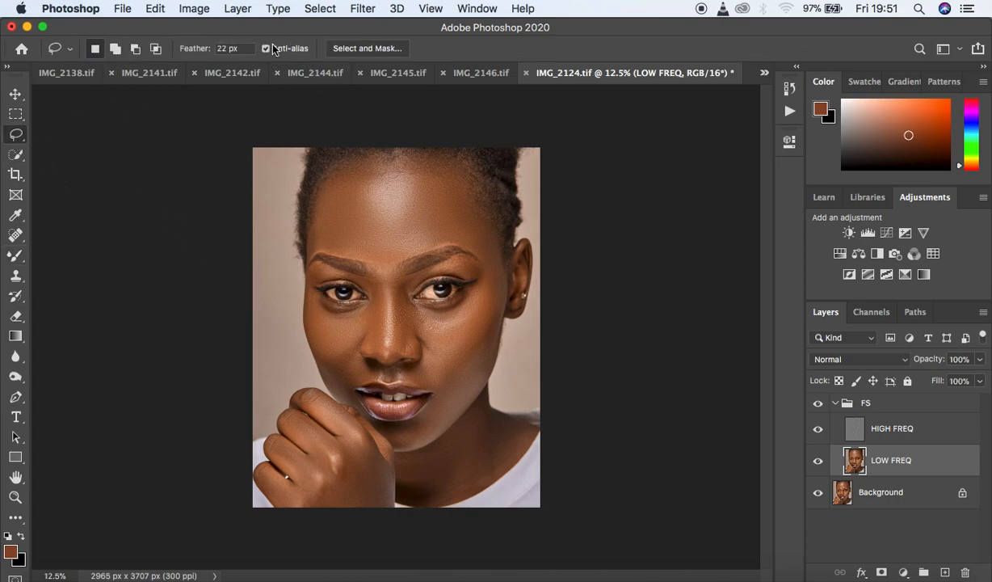
key("super+equal")
key("super+equal")
key("super+equal")
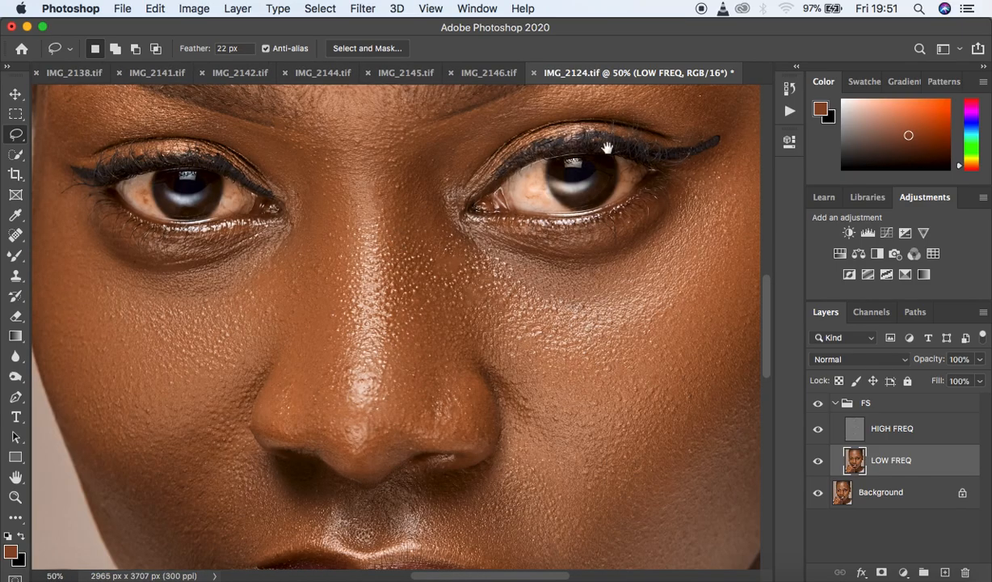
left_click_drag(607, 148, 557, 515)
key("super+minus")
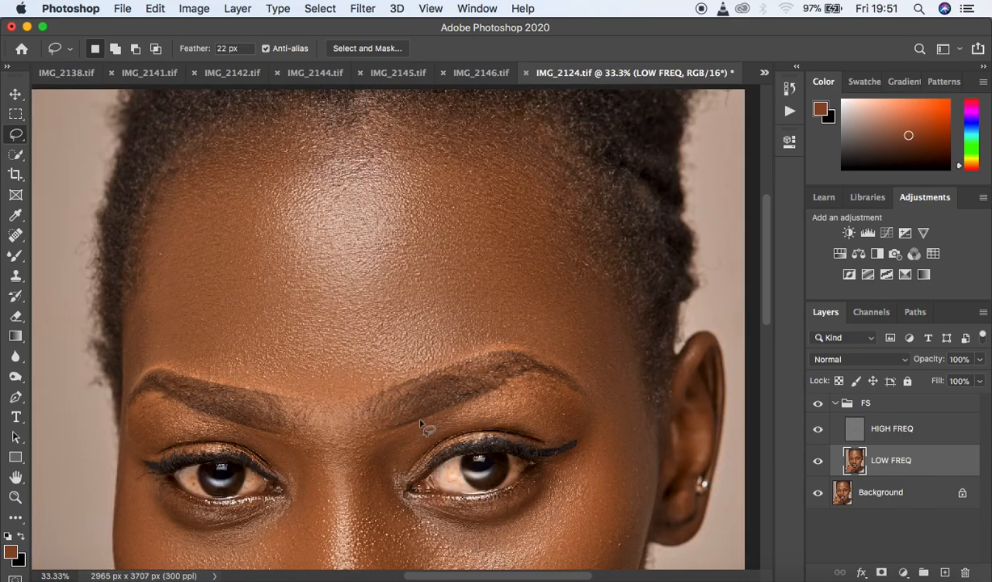
mouse_move(197, 148)
left_mouse_down()
mouse_move(241, 127)
mouse_move(523, 121)
mouse_move(546, 150)
mouse_move(633, 339)
mouse_move(636, 389)
mouse_move(617, 425)
mouse_move(563, 356)
mouse_move(506, 344)
mouse_move(467, 348)
mouse_move(377, 393)
mouse_move(328, 446)
mouse_move(310, 414)
mouse_move(314, 397)
mouse_move(158, 359)
mouse_move(127, 369)
mouse_move(156, 195)
mouse_move(203, 135)
left_mouse_up()
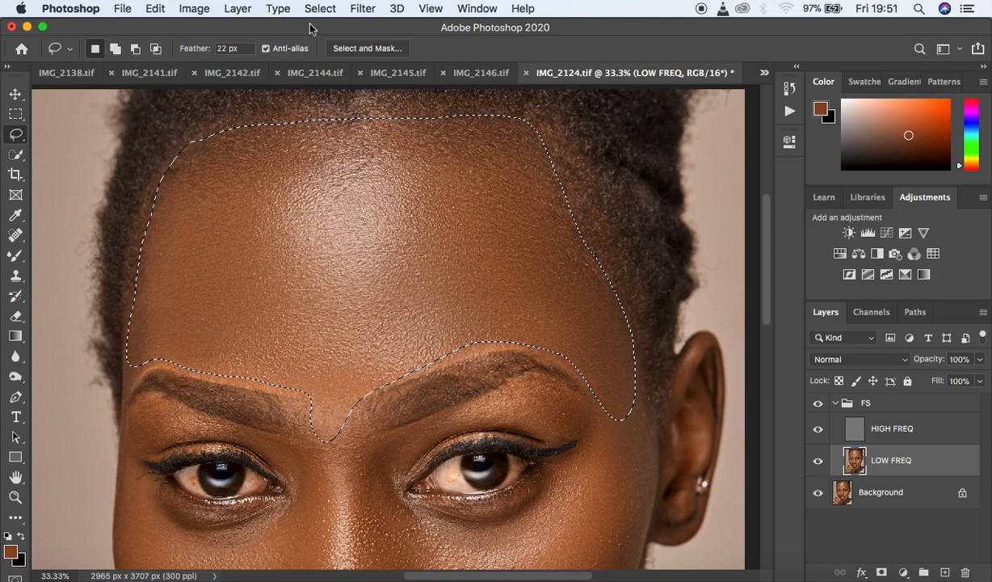
Start a Gaussian Blur on the selected forehead and set its radius to 30.3 pixels.
left_click(362, 10)
key("super+minus")
key("super+minus")
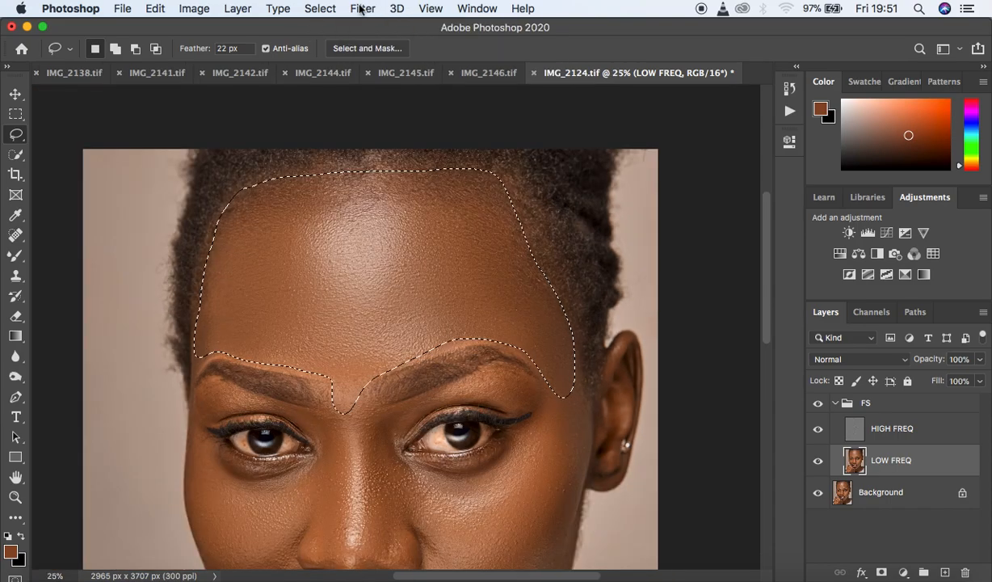
left_click(361, 10)
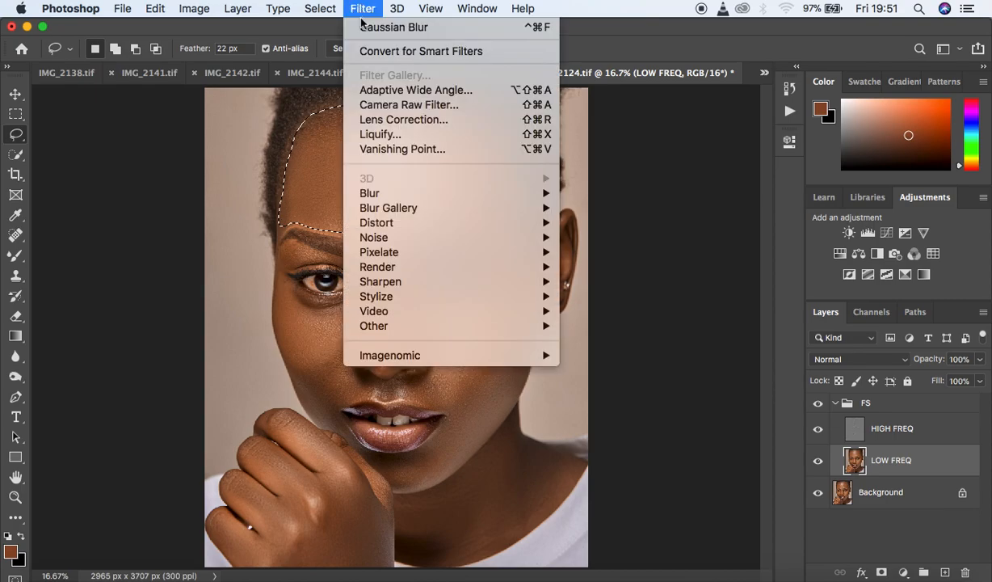
mouse_move(404, 192)
left_click(653, 252)
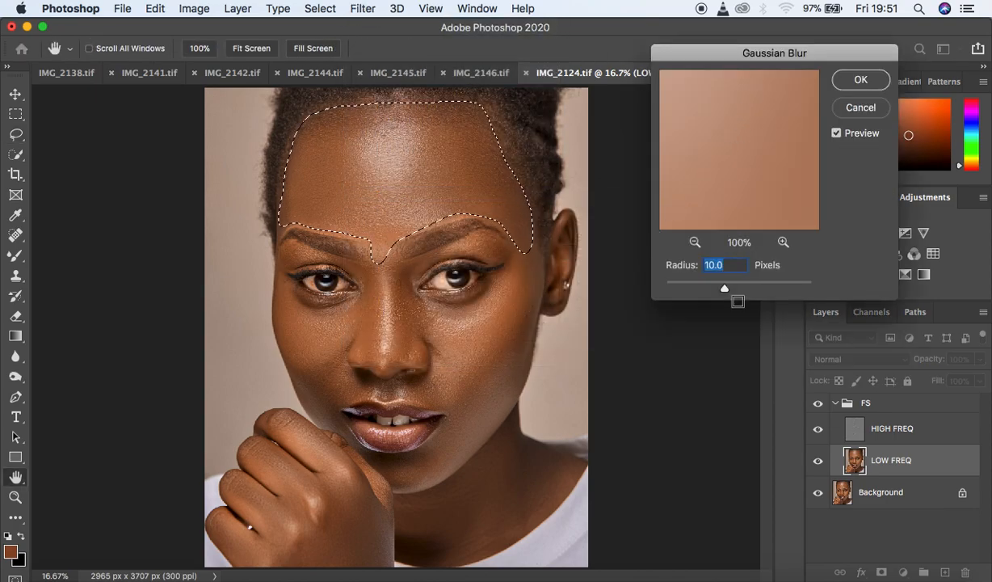
left_click_drag(725, 290, 733, 289)
Check the blur preview across the whole portrait, apply it and deselect the forehead.
key("super")
key("super+minus")
key("super+minus")
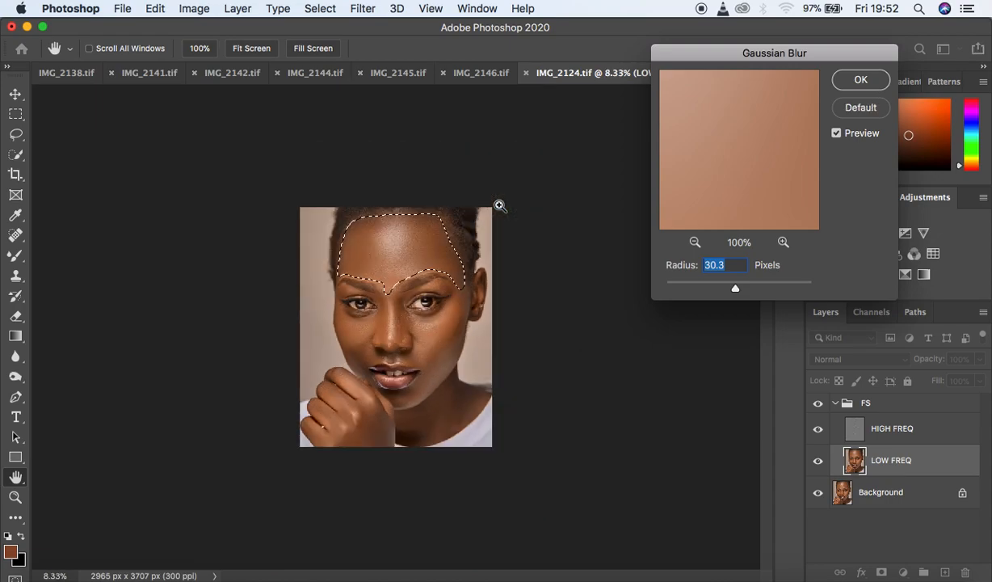
key("super+plus")
key("super+plus")
key("super+plus")
key("super+plus")
key("super+minus")
key("super+minus")
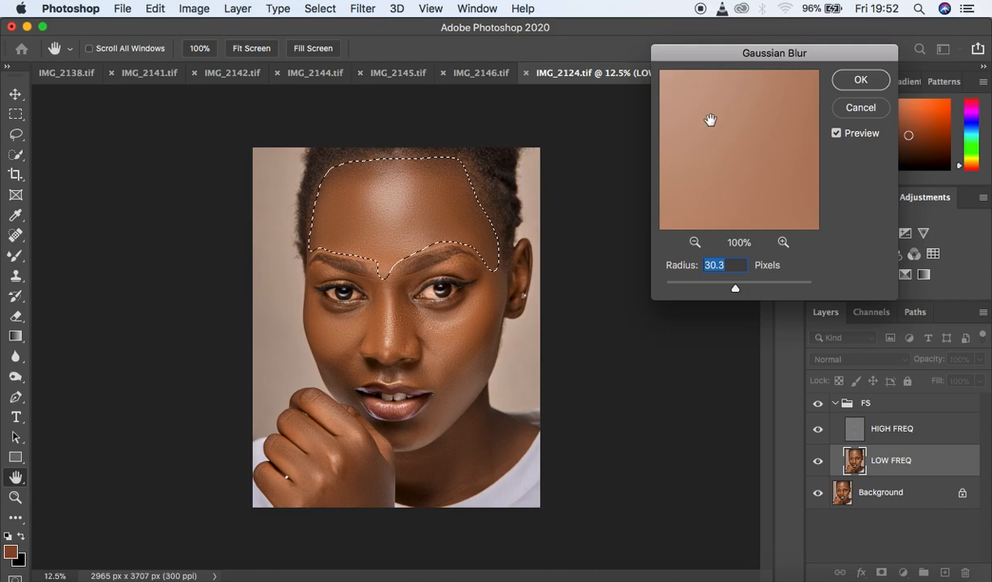
left_click(859, 81)
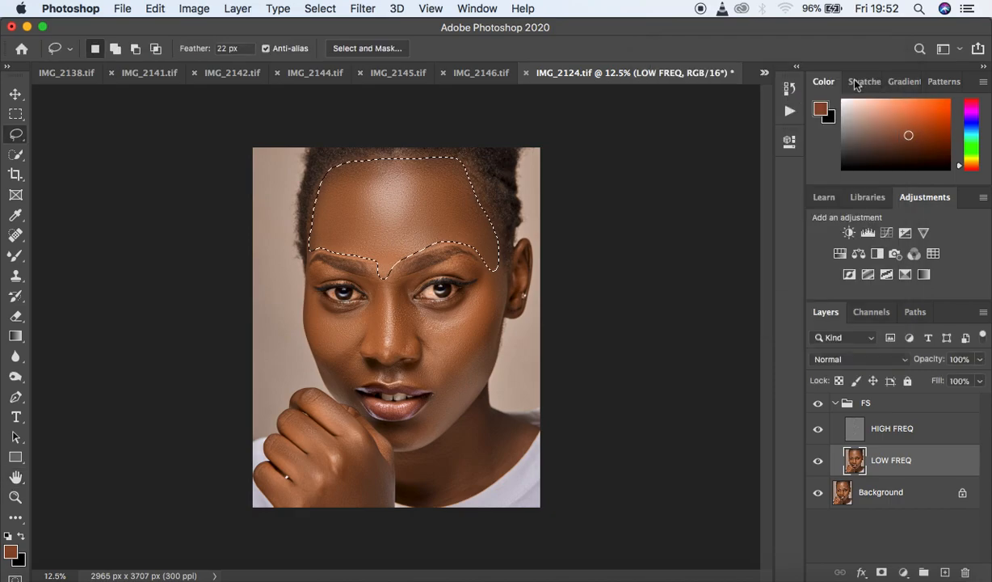
key("super+d")
Lasso the long strip of cheek from beside the ear to the mouth corner, repeat the Gaussian Blur and deselect.
key("super+equal")
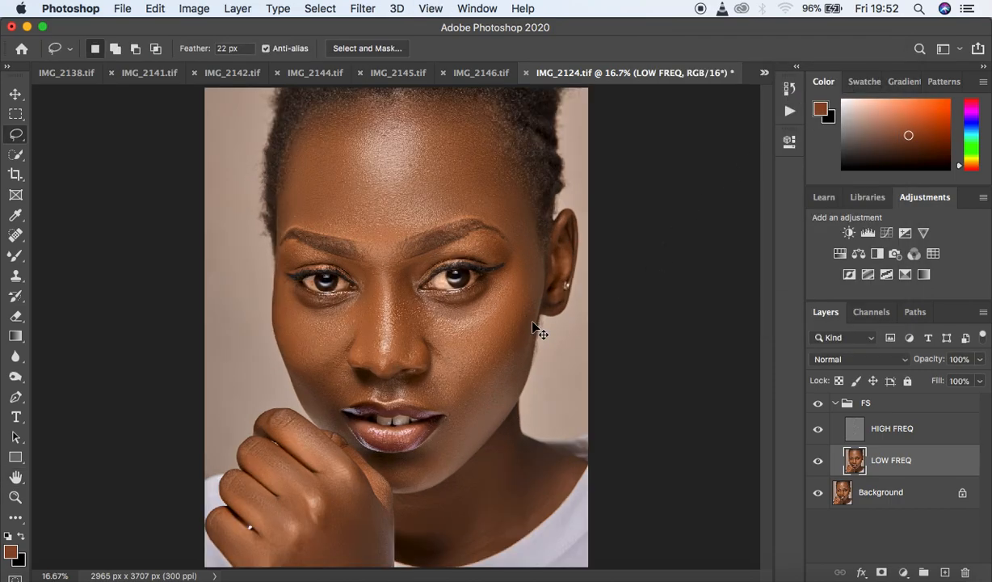
mouse_move(518, 250)
left_mouse_down()
mouse_move(452, 370)
mouse_move(444, 401)
mouse_move(455, 409)
mouse_move(526, 312)
mouse_move(540, 249)
mouse_move(530, 225)
mouse_move(520, 248)
left_mouse_up()
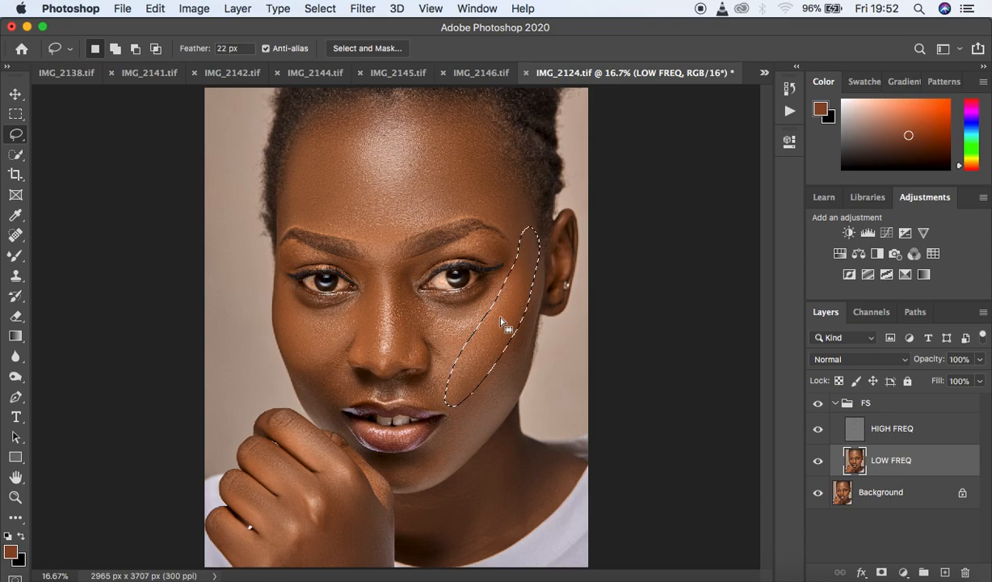
right_click(501, 292)
left_click(548, 518)
key("ctrl+d")
Lasso the jawline from below the ear to the chin, repeat the Gaussian Blur, keep its Fade at 100% and deselect.
mouse_move(526, 307)
left_mouse_down()
mouse_move(463, 410)
mouse_move(433, 448)
mouse_move(391, 463)
mouse_move(393, 481)
mouse_move(427, 483)
mouse_move(496, 421)
mouse_move(533, 307)
left_mouse_up()
right_click(503, 369)
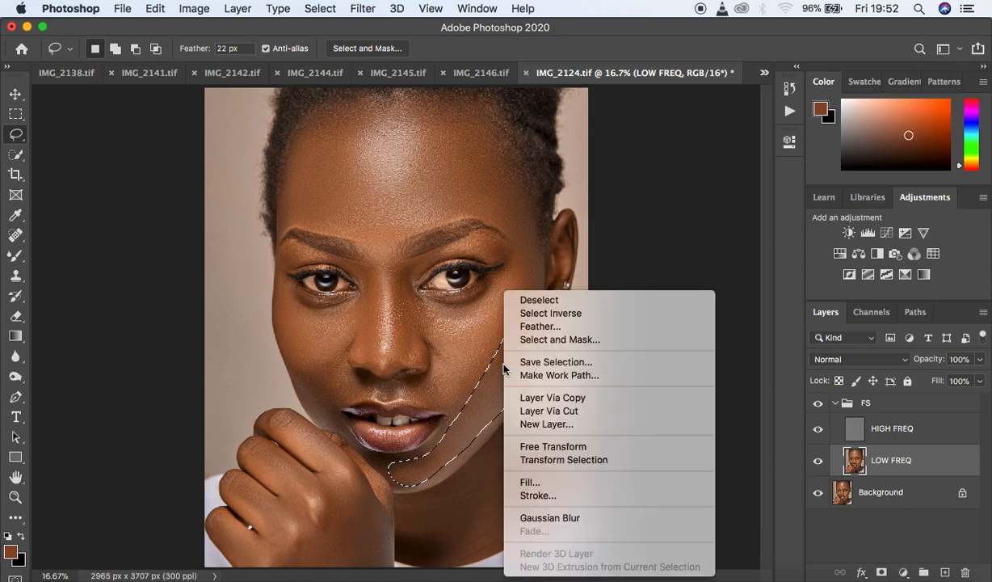
left_click(567, 517)
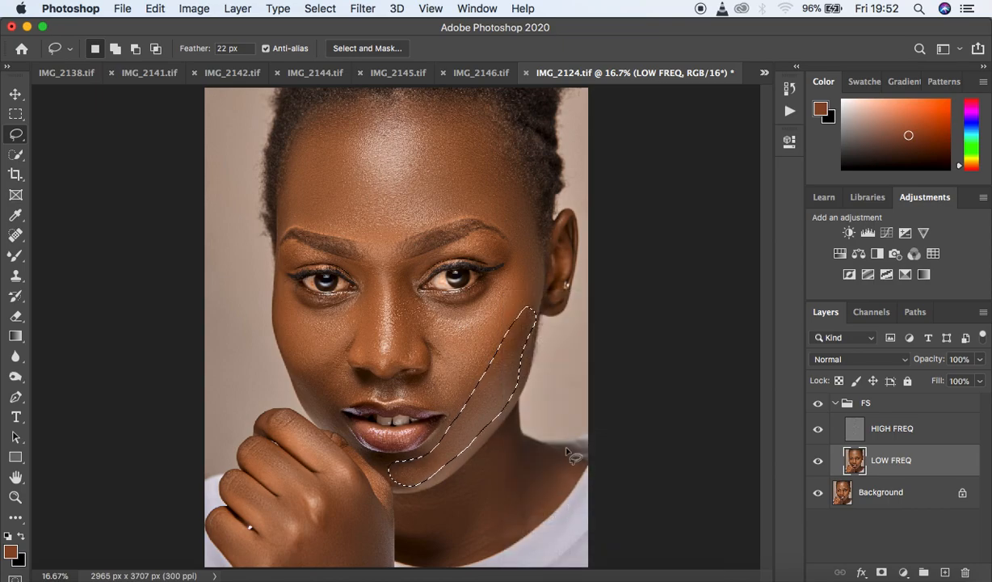
key("shift")
key("super+shift+f")
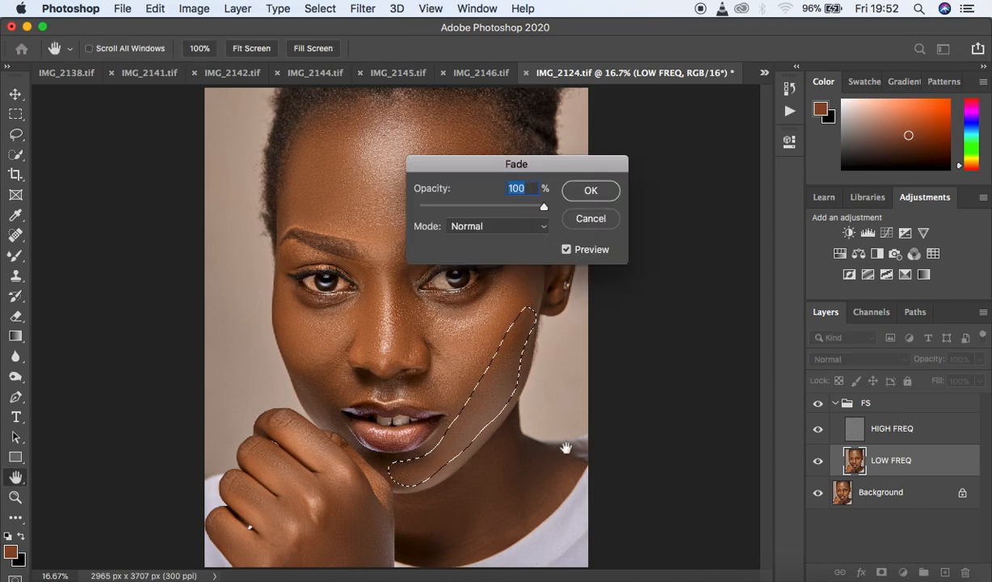
mouse_move(544, 207)
left_mouse_down()
mouse_move(529, 209)
mouse_move(554, 192)
left_mouse_up()
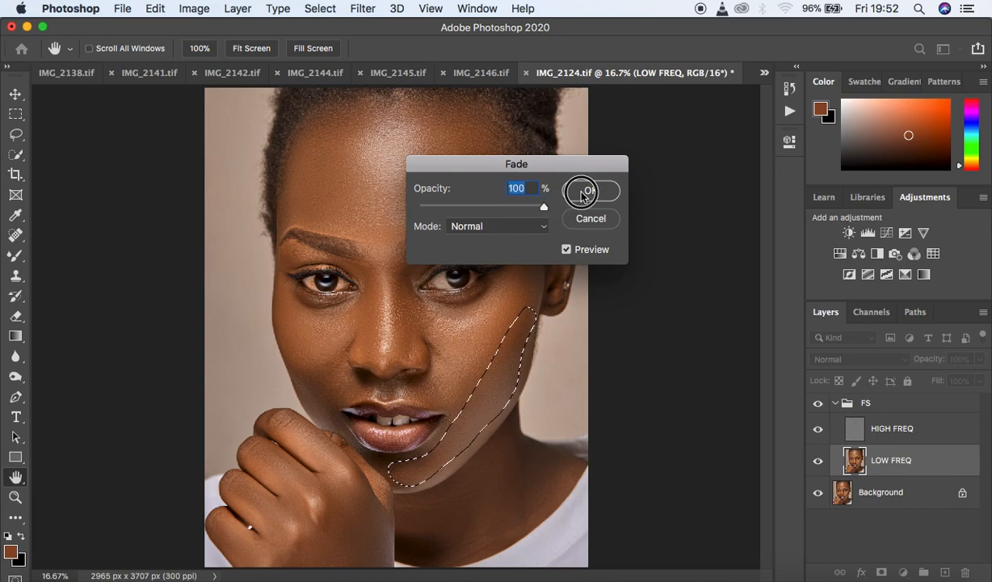
left_click(590, 190)
key("super+d")
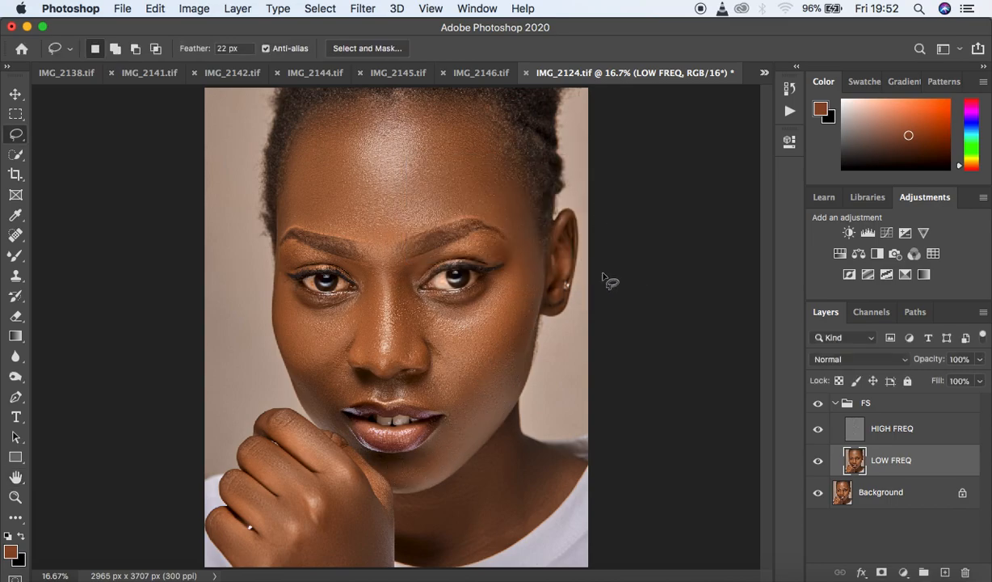
Lasso the skin under the eye nearer the visible ear, repeat the Gaussian Blur and deselect.
mouse_move(415, 301)
left_mouse_down()
mouse_move(446, 324)
mouse_move(487, 313)
mouse_move(507, 280)
mouse_move(454, 303)
mouse_move(424, 301)
left_mouse_up()
right_click(461, 317)
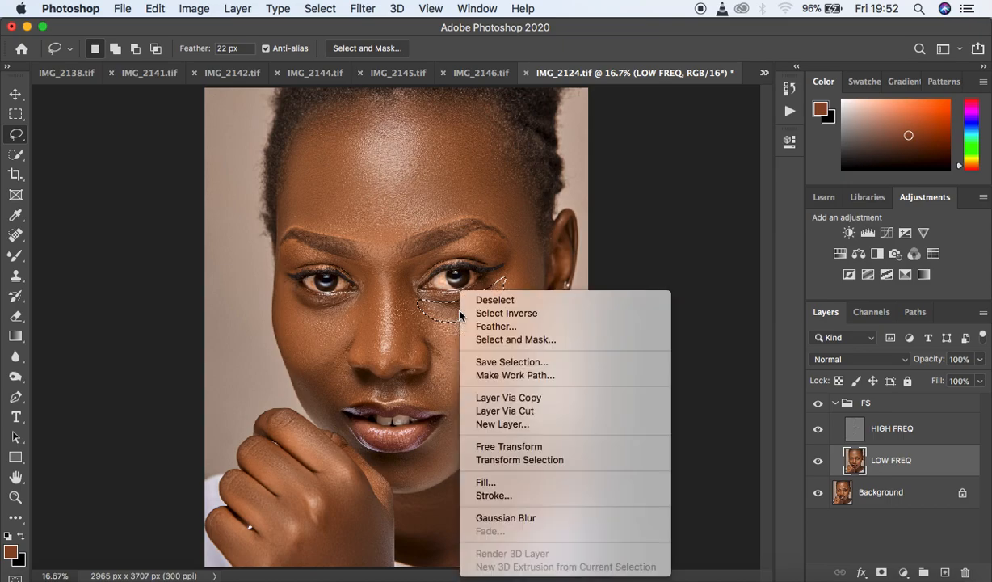
left_click(529, 521)
key("ctrl+d")
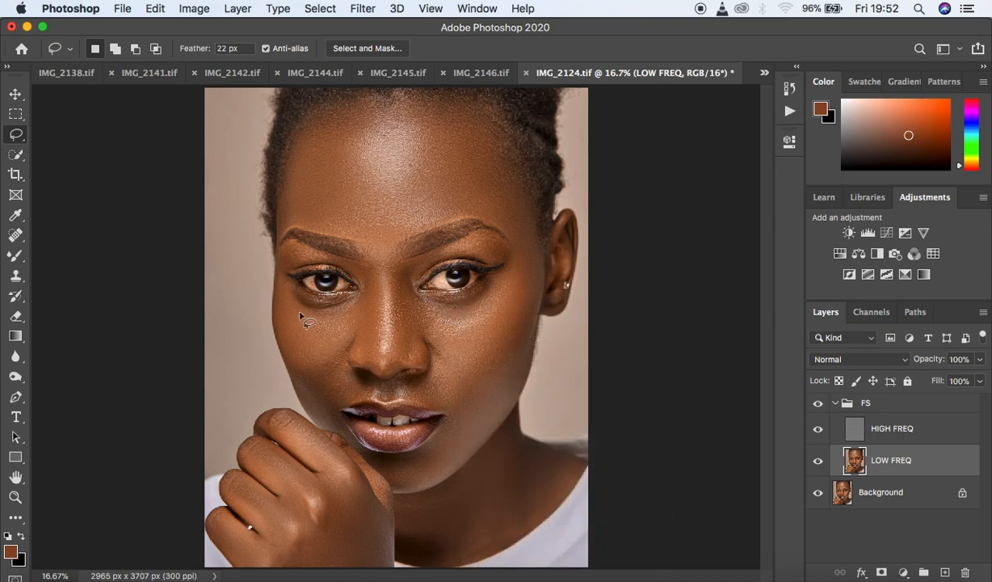
Lasso the skin under the eye on the fist side of the face, repeat the Gaussian Blur and deselect.
mouse_move(284, 283)
left_mouse_down()
mouse_move(287, 296)
mouse_move(337, 312)
mouse_move(365, 295)
mouse_move(308, 299)
mouse_move(286, 285)
left_mouse_up()
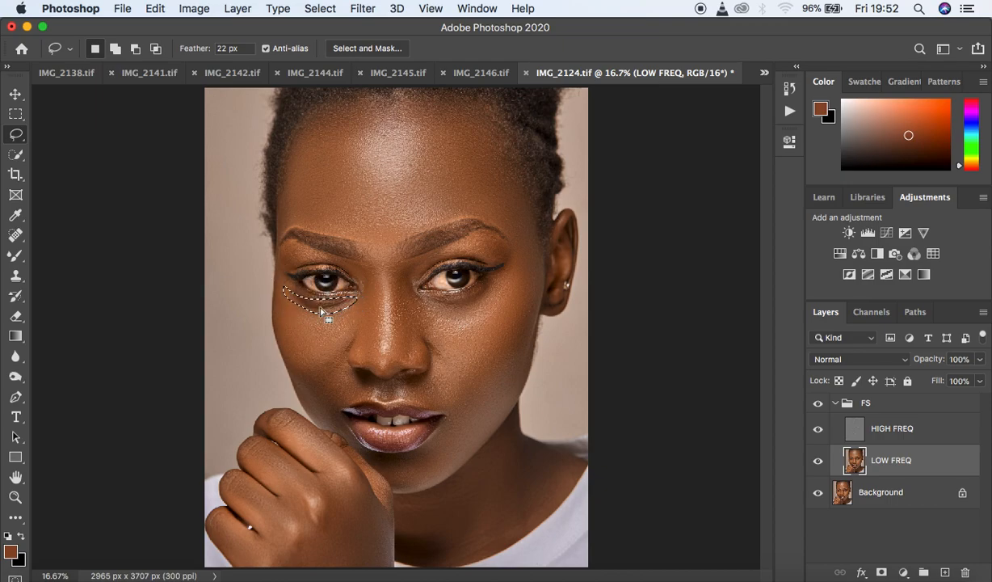
right_click(320, 312)
left_click(386, 516)
key("ctrl+d")
Lasso the cheek on the fist side and the lower cheek above the hand, repeating the Gaussian Blur on each.
mouse_move(284, 303)
left_mouse_down()
mouse_move(293, 358)
mouse_move(310, 373)
mouse_move(344, 353)
mouse_move(358, 319)
mouse_move(287, 307)
left_mouse_up()
right_click(309, 331)
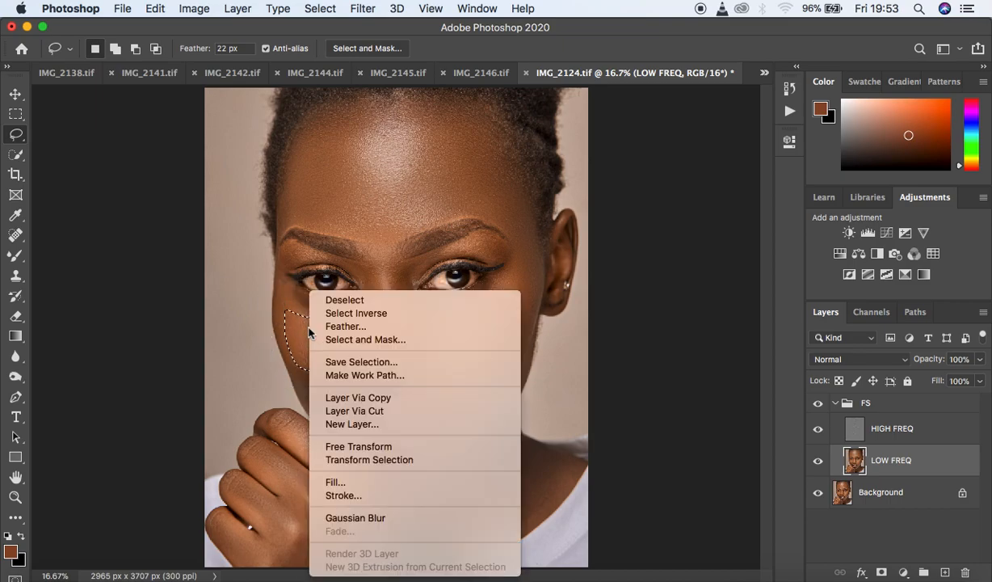
left_click(384, 518)
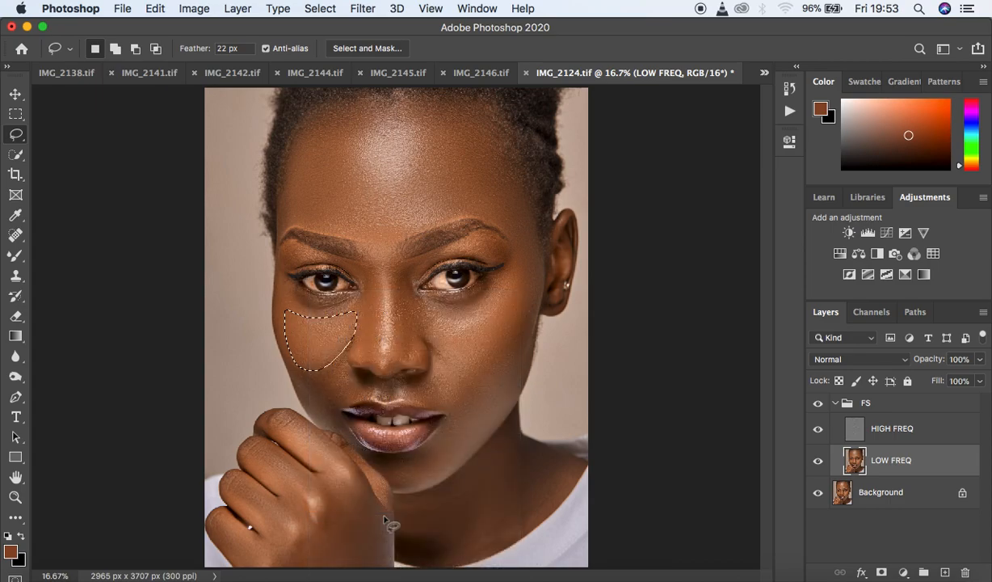
mouse_move(301, 374)
left_mouse_down()
mouse_move(325, 414)
mouse_move(361, 394)
mouse_move(357, 373)
mouse_move(338, 359)
mouse_move(325, 395)
left_mouse_up()
right_click(326, 382)
left_click(394, 518)
Lasso the skin between the nostril and the mouth corner on the ear side, repeat the Gaussian Blur and deselect.
key("super+plus")
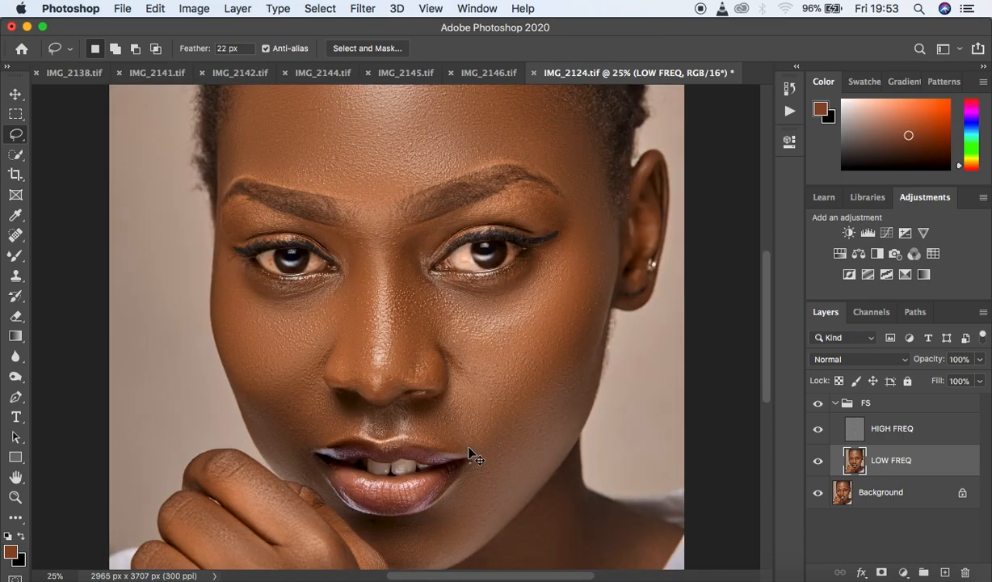
mouse_move(411, 403)
left_mouse_down()
mouse_move(428, 436)
mouse_move(496, 463)
mouse_move(483, 458)
mouse_move(477, 471)
mouse_move(490, 414)
mouse_move(465, 383)
mouse_move(417, 410)
left_mouse_up()
right_click(446, 408)
left_click(507, 517)
key("ctrl+d")
Lasso each side of the nose in turn, repeat the Gaussian Blur on both and deselect.
mouse_move(337, 235)
left_mouse_down()
mouse_move(363, 247)
mouse_move(372, 276)
mouse_move(366, 382)
mouse_move(327, 366)
mouse_move(348, 284)
mouse_move(341, 235)
left_mouse_up()
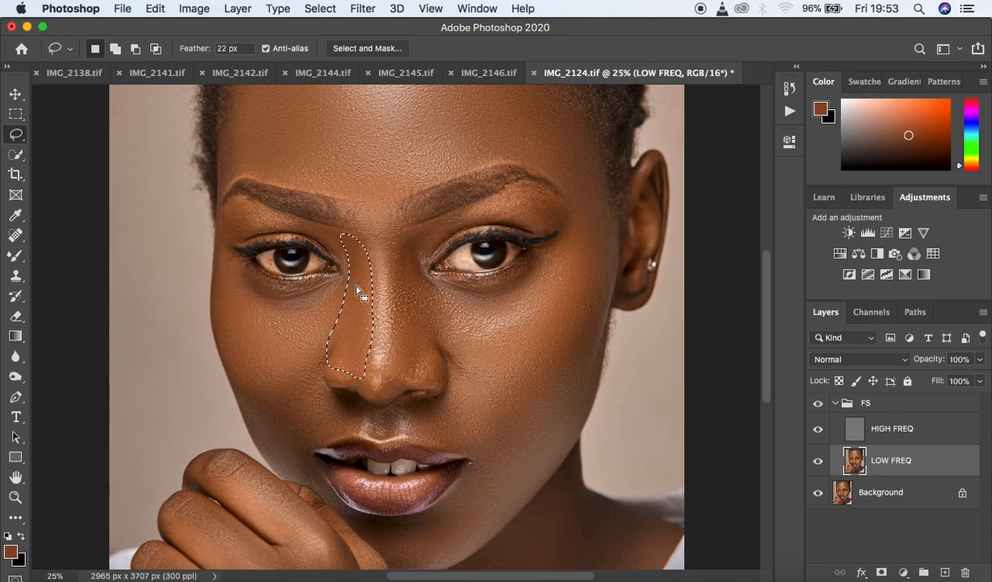
right_click(357, 283)
left_click(421, 509)
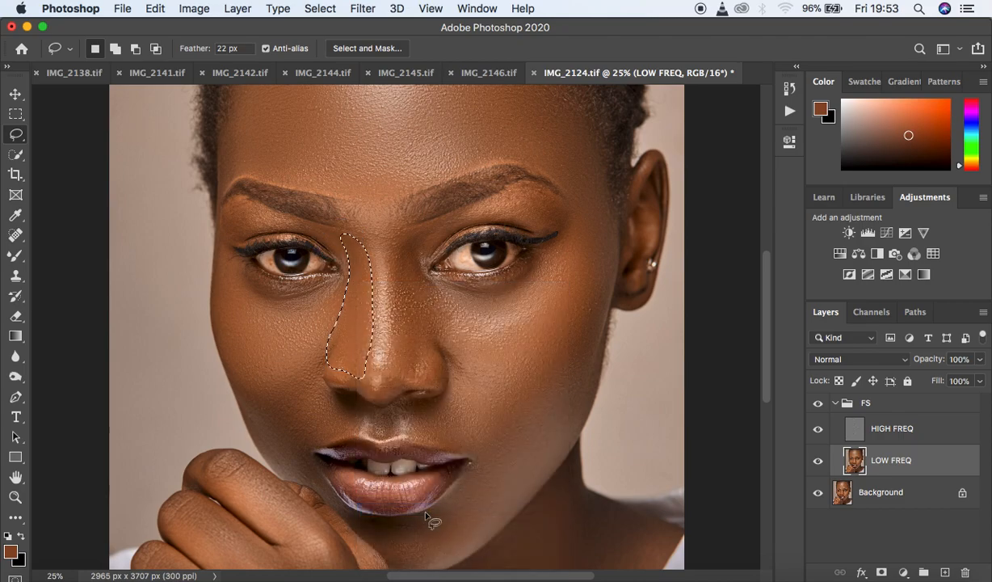
mouse_move(436, 222)
left_mouse_down()
mouse_move(395, 242)
mouse_move(387, 270)
mouse_move(393, 384)
mouse_move(434, 382)
mouse_move(436, 348)
mouse_move(451, 338)
mouse_move(423, 285)
mouse_move(425, 229)
left_mouse_up()
right_click(405, 290)
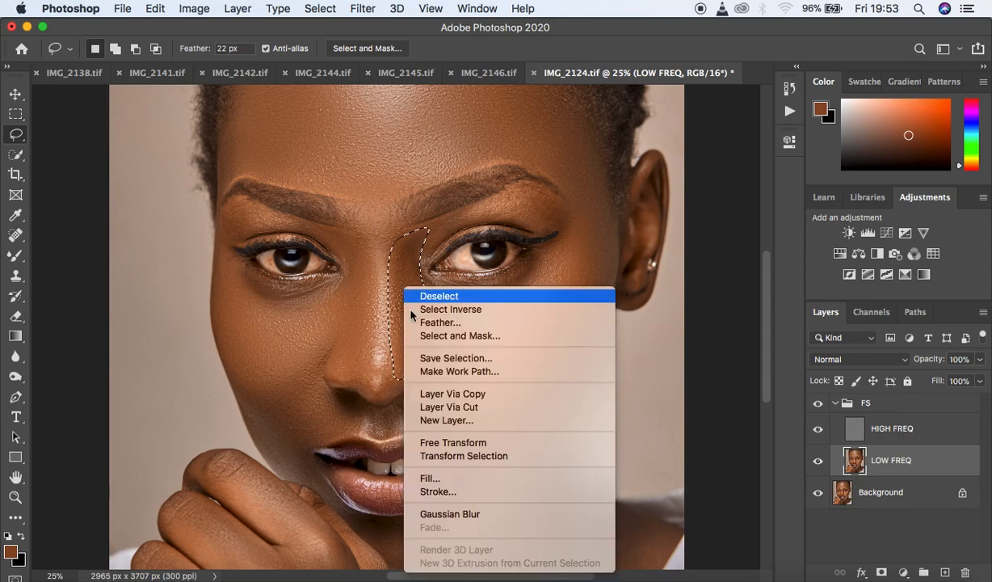
left_click(475, 514)
key("super+d")
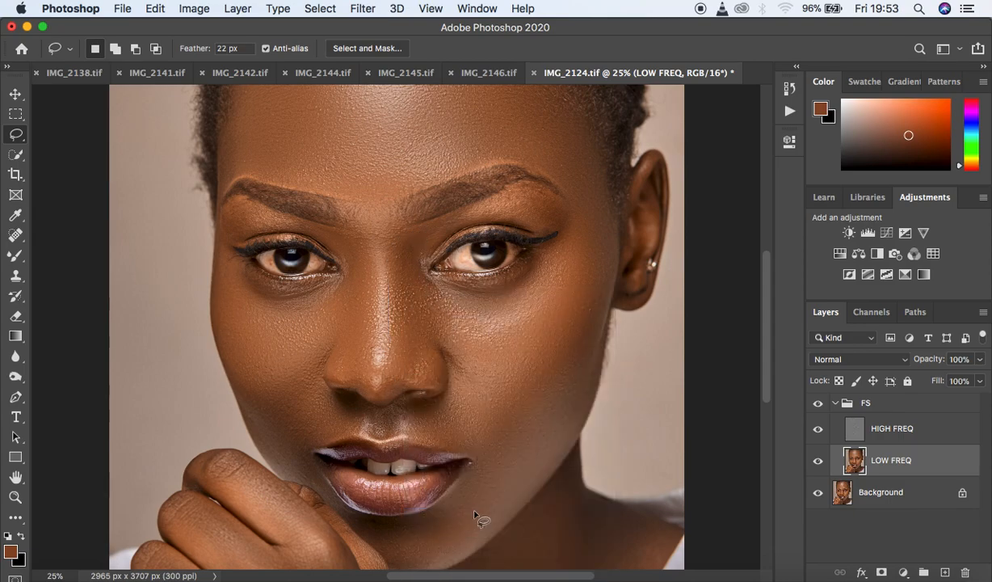
Lasso the highlight along the nose bridge, repeat the Gaussian Blur, fade it to 9% opacity and deselect.
mouse_move(369, 240)
left_mouse_down()
mouse_move(391, 303)
mouse_move(383, 380)
mouse_move(366, 349)
mouse_move(372, 244)
left_mouse_up()
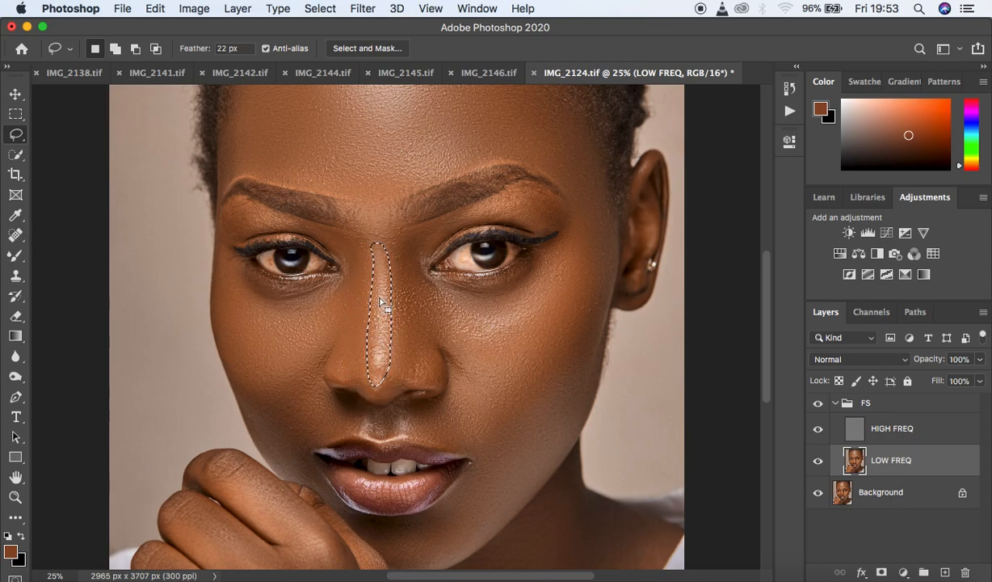
right_click(379, 301)
left_click(420, 517)
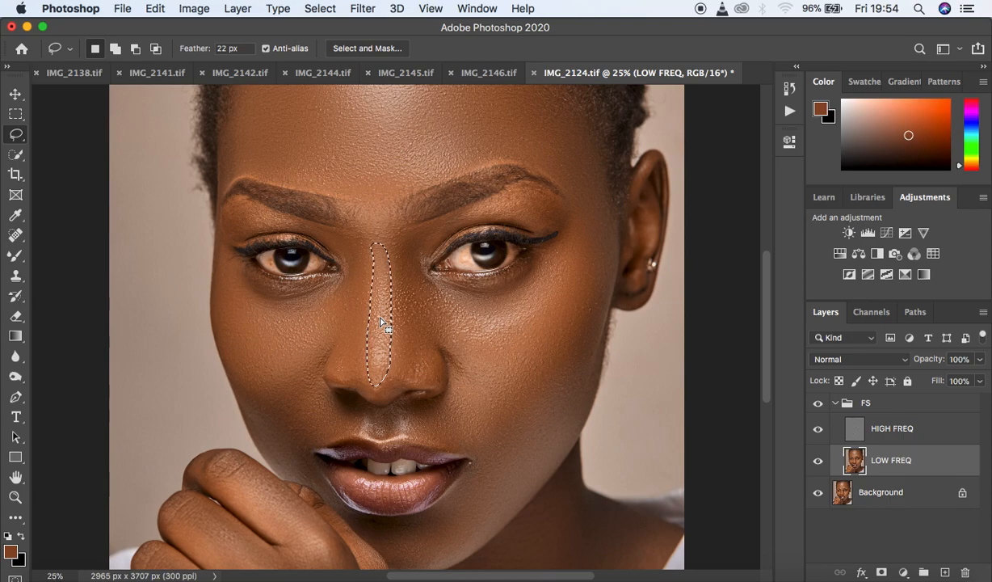
key("shift")
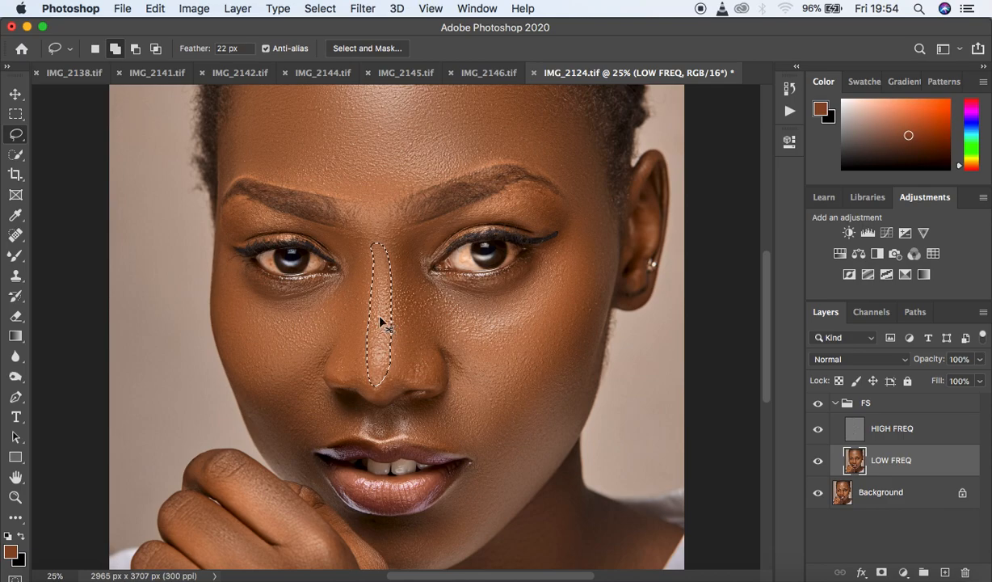
key("ctrl+shift+f")
left_click_drag(480, 203, 428, 212)
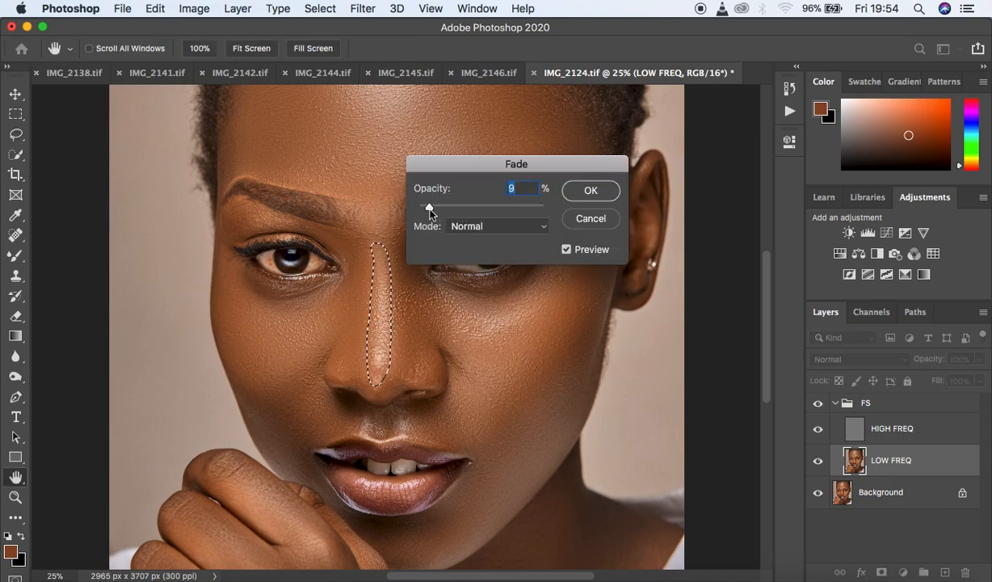
left_click(593, 191)
key("ctrl+d")
Compare the whole portrait with the FS group hidden and shown, and collapse the group.
key("ctrl+minus")
key("ctrl+minus")
key("ctrl+minus")
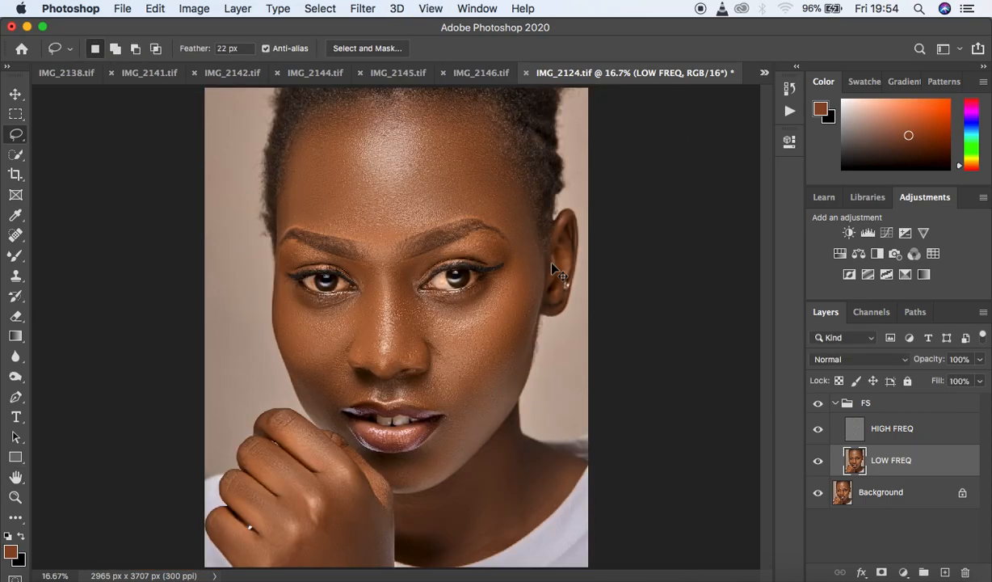
key("ctrl+plus")
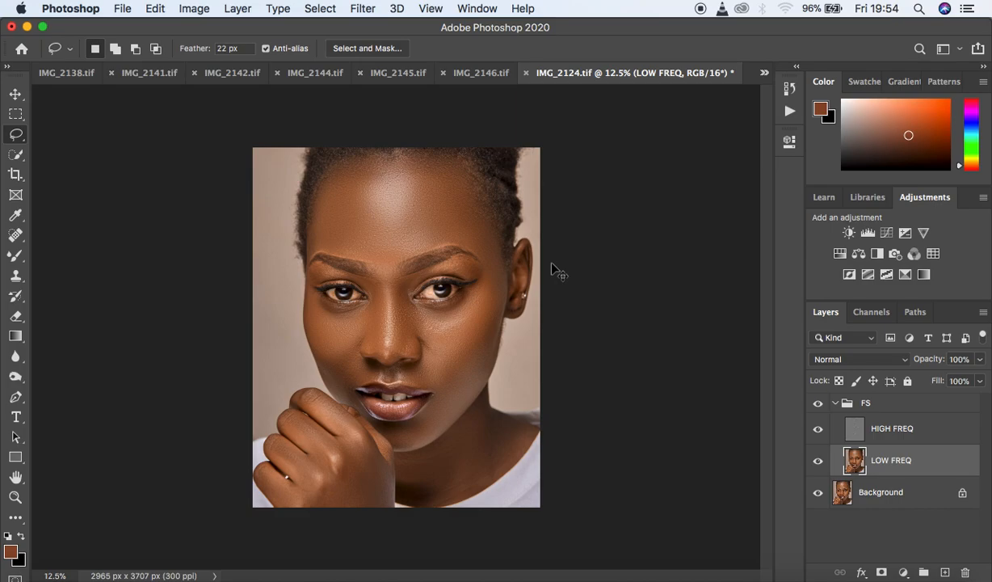
key("ctrl+plus")
key("ctrl+minus")
left_click(819, 406)
left_click(819, 404)
left_click(819, 404)
left_click(818, 404)
left_click(818, 404)
left_click(819, 407)
left_click(819, 407)
left_click(818, 406)
left_click(818, 406)
left_click(819, 406)
left_click(835, 403)
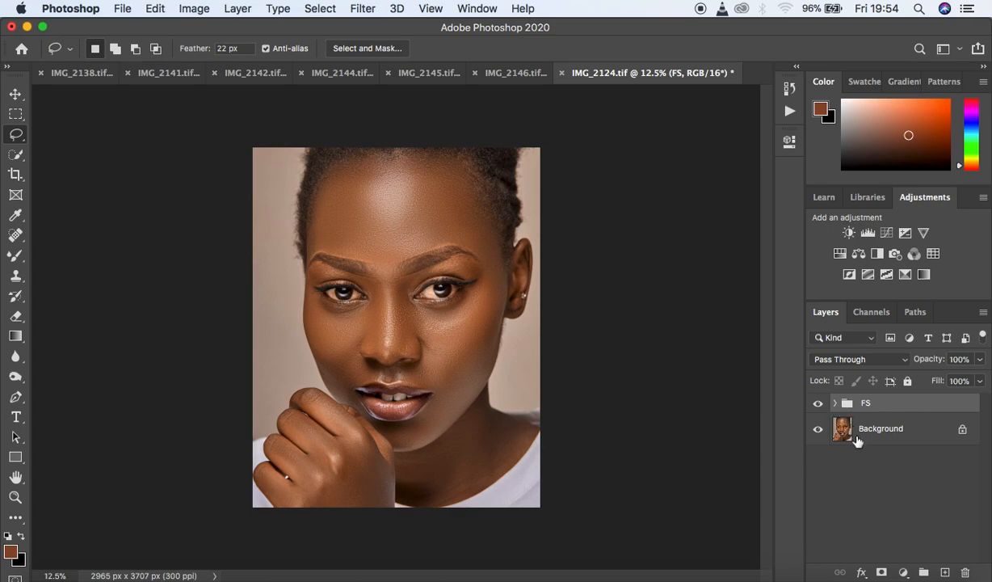
Add a Curves adjustment layer above the FS group, masked by Color Range to the nose-bridge highlight tones at fuzziness 67.
left_click(904, 572)
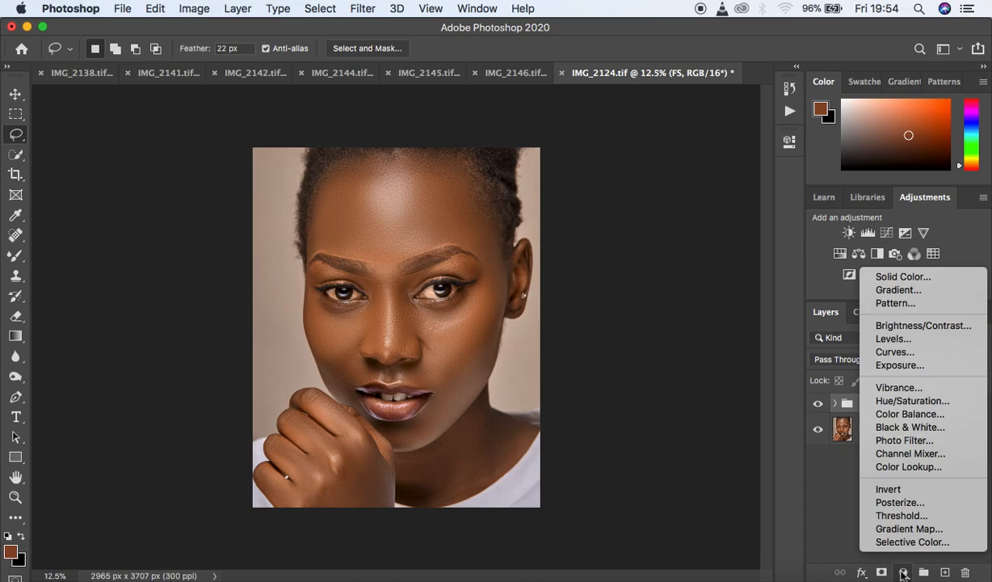
left_click(895, 352)
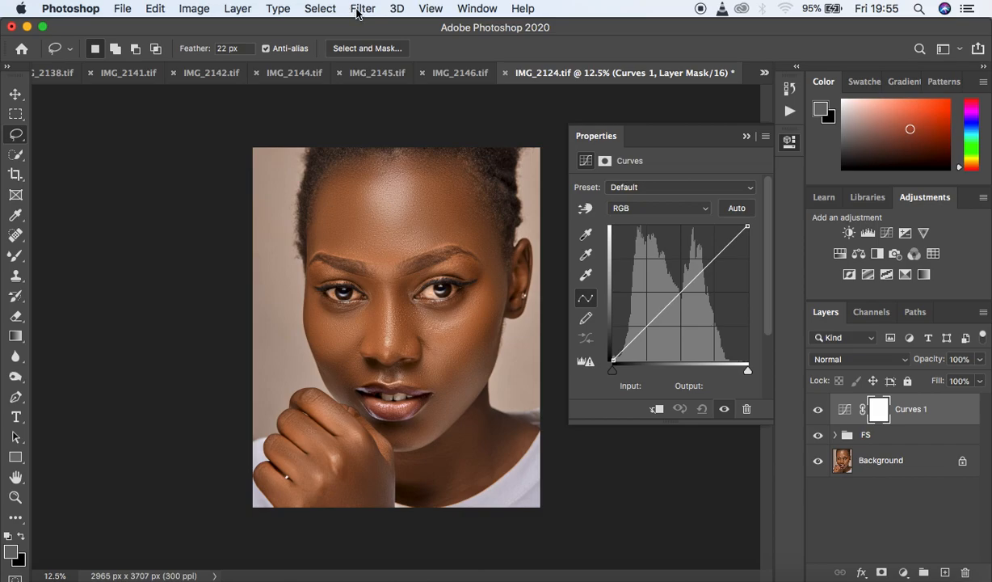
left_click(327, 9)
left_click(327, 163)
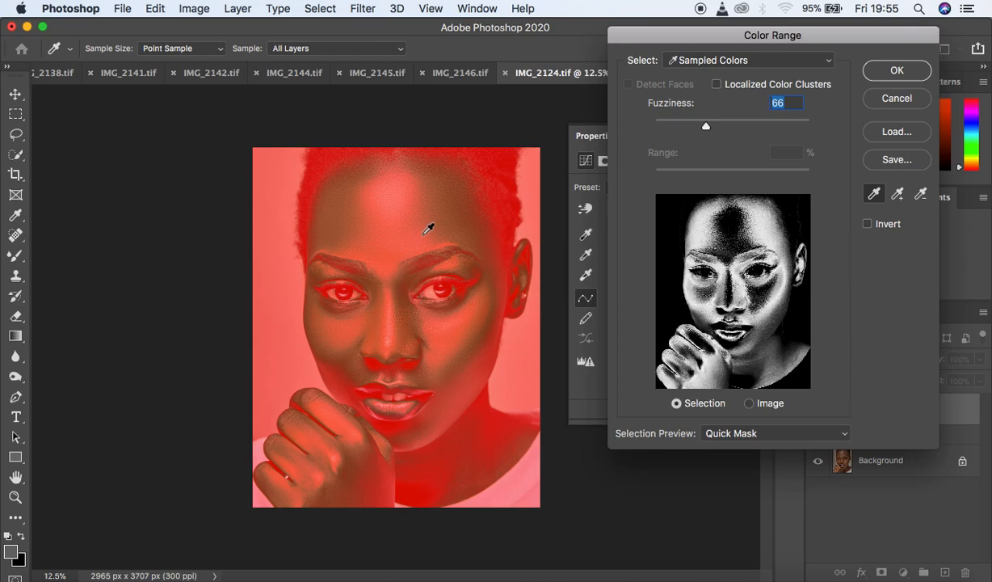
left_click(731, 434)
left_click(699, 420)
left_click(388, 325)
left_click(389, 327)
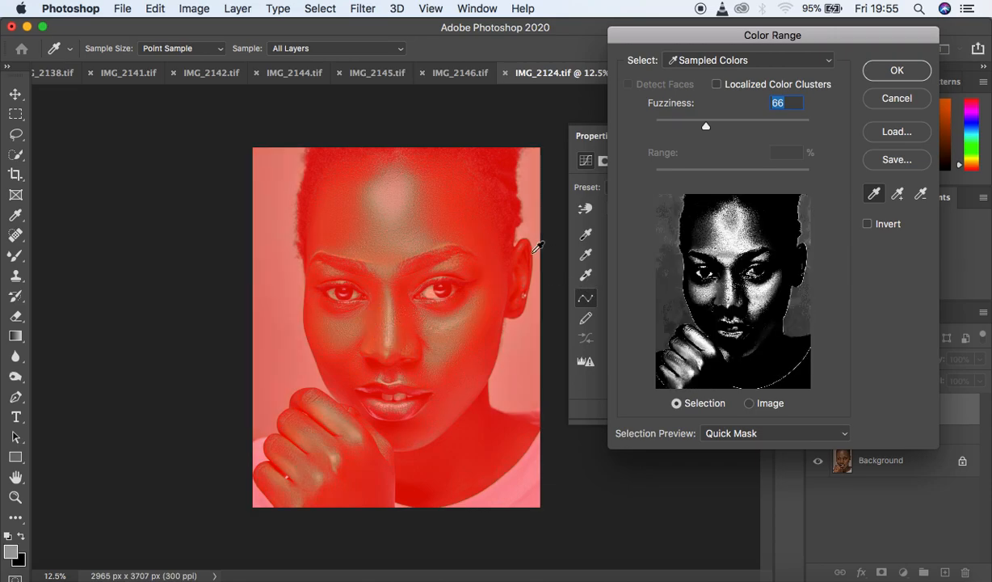
left_click_drag(708, 129, 709, 130)
left_click(387, 338)
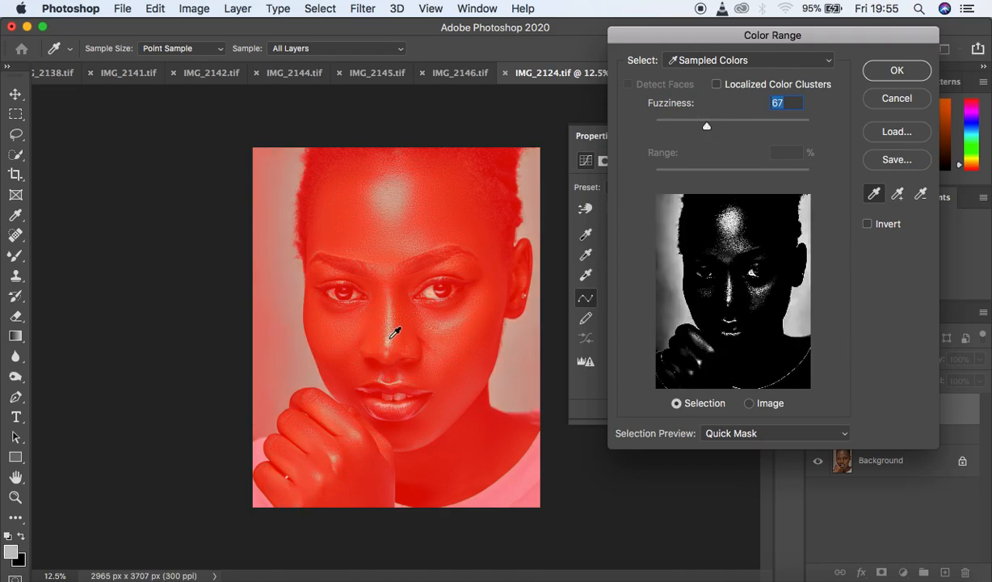
left_click(882, 70)
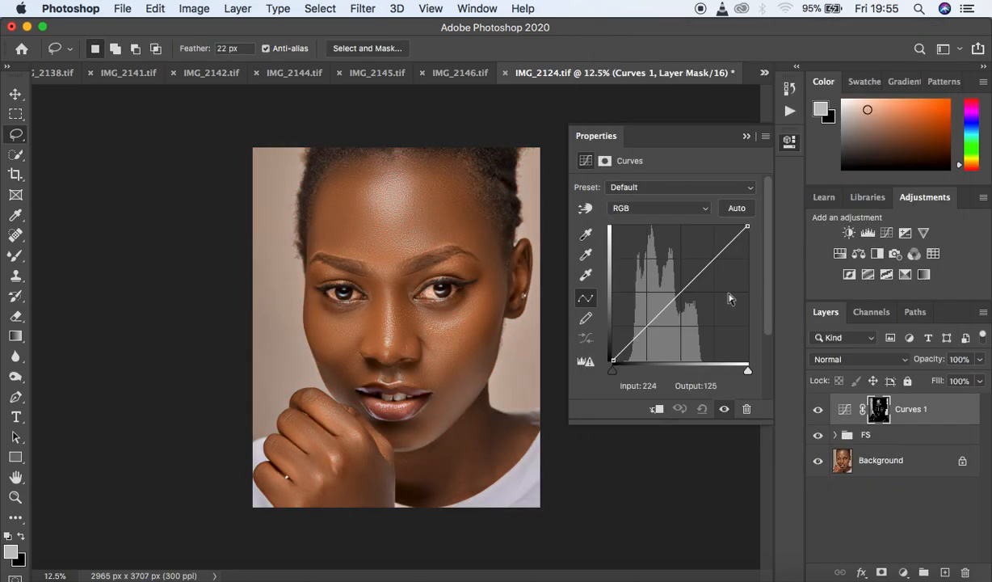
Lift the curve's midpoint to input 124, output 140, and rename the Curves layer dodge.
left_click(682, 290)
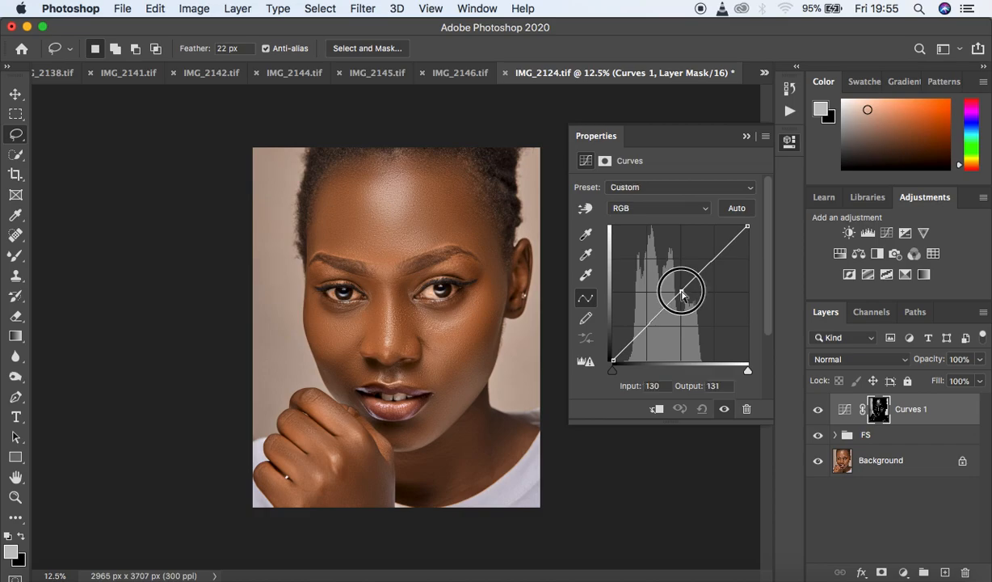
left_click_drag(680, 288, 679, 285)
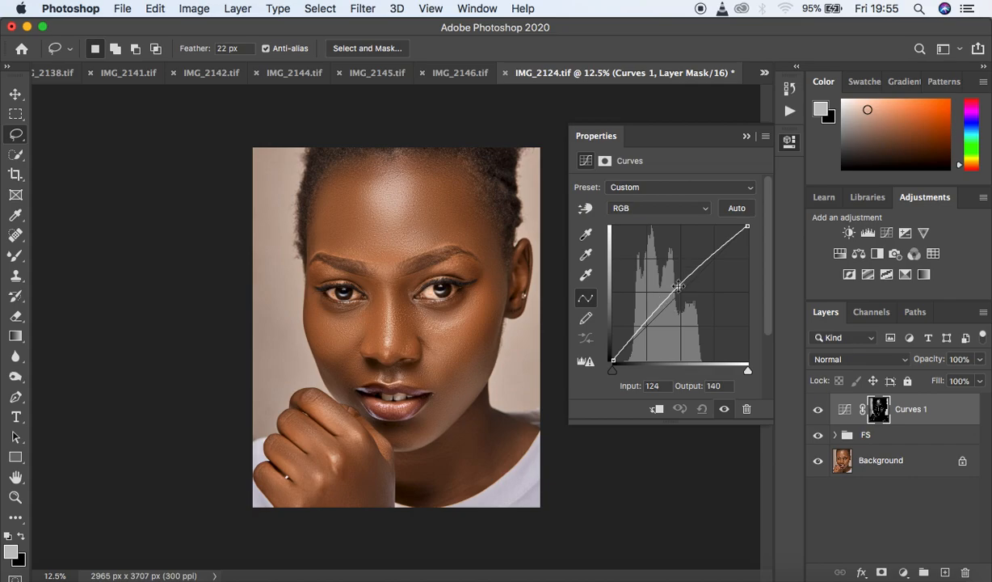
left_click(749, 143)
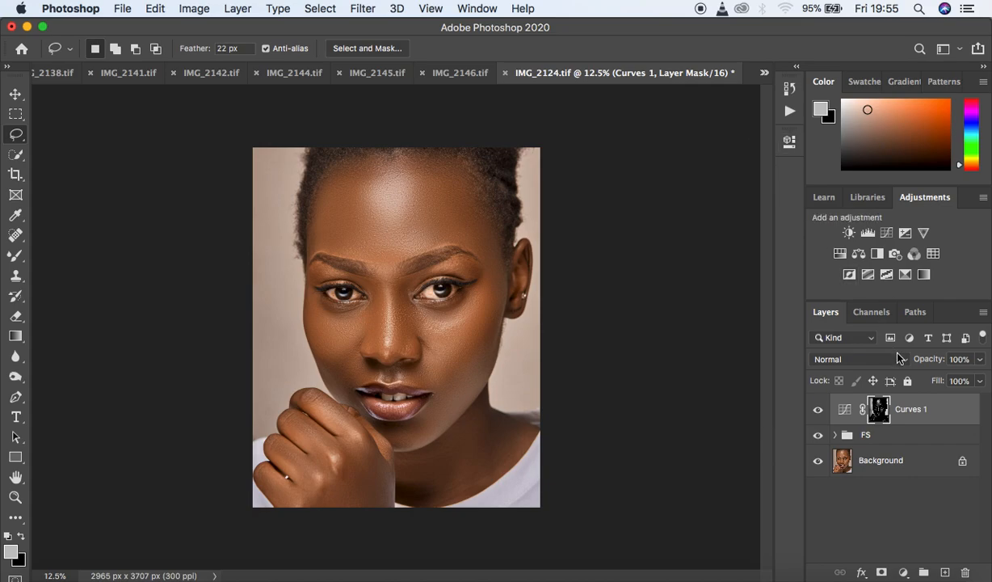
left_click(908, 409)
double_click(908, 409)
type("d")
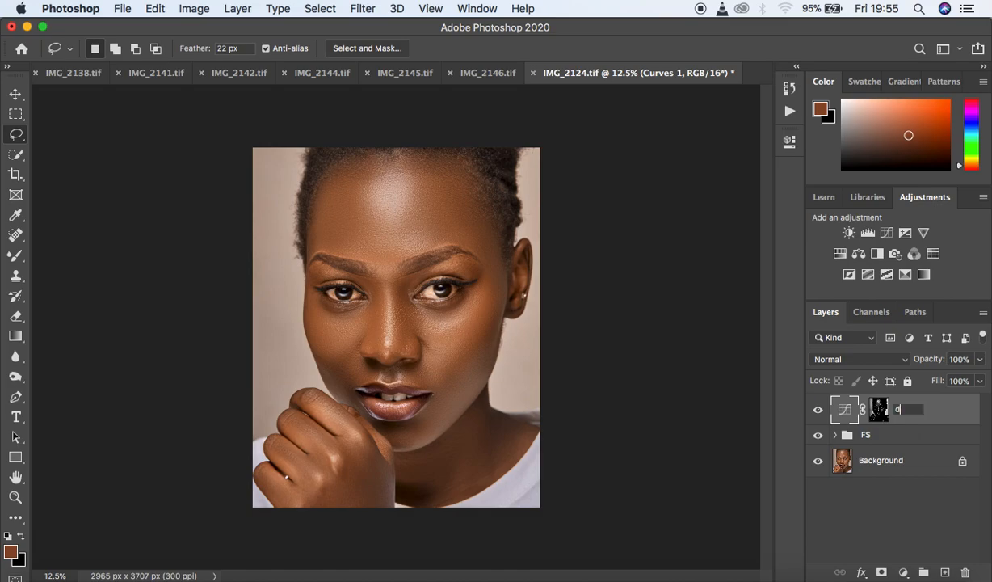
type("odge")
key("Return")
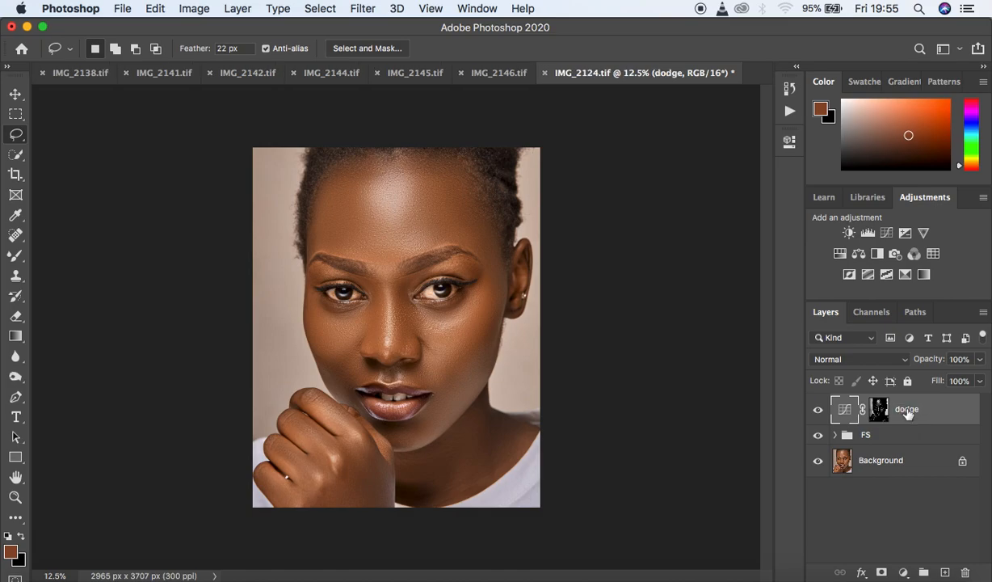
Add a second Curves adjustment layer, masked by Color Range at fuzziness 67 to skin tones sampled between the eyes.
left_click(904, 572)
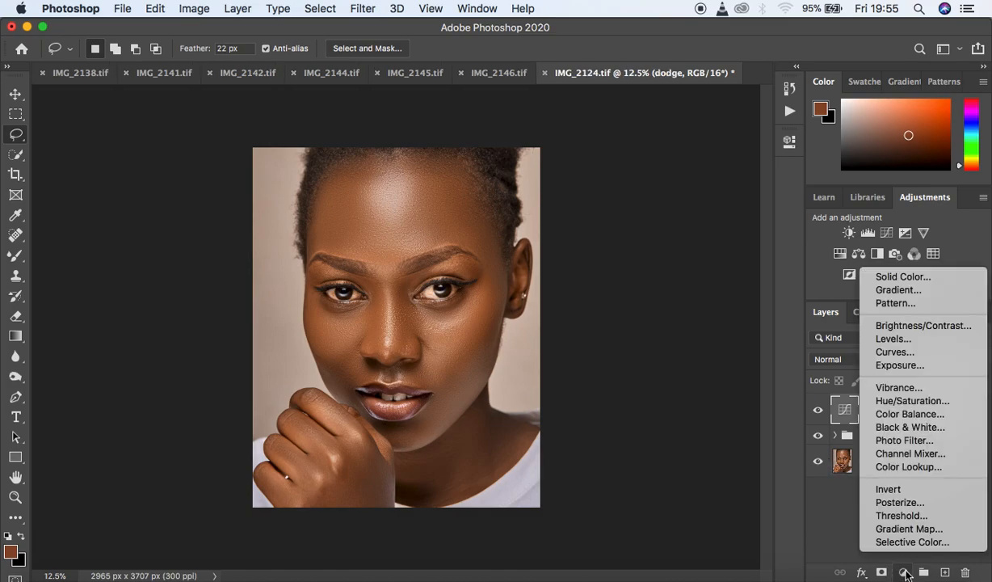
left_click(893, 351)
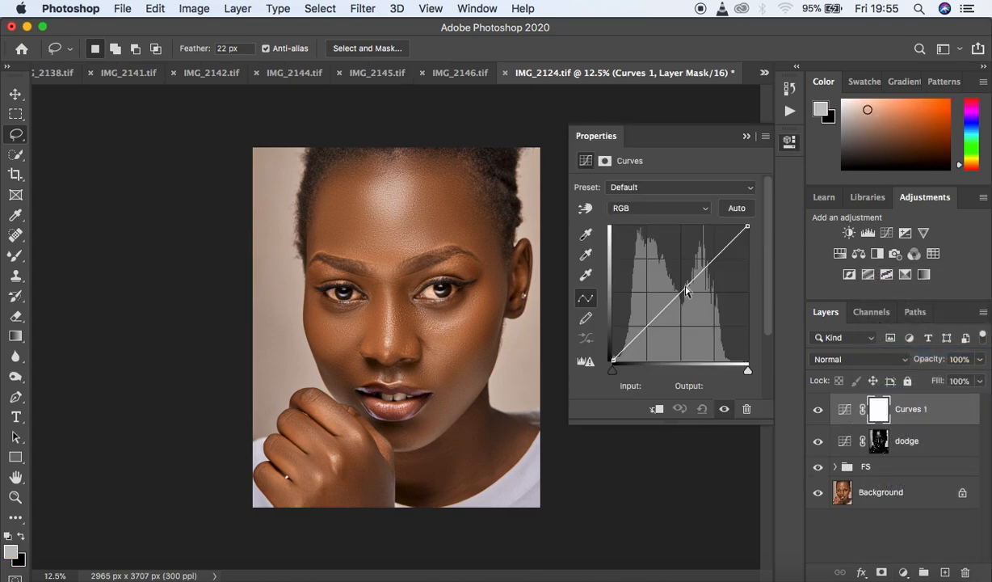
left_click(306, 9)
left_click(348, 165)
left_click(412, 314)
left_click(397, 310)
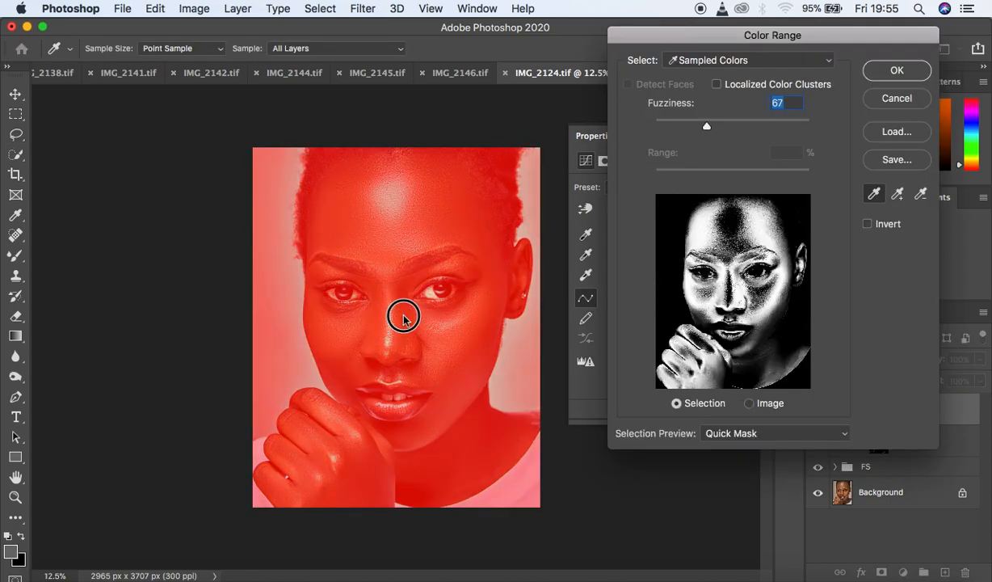
left_click(394, 289)
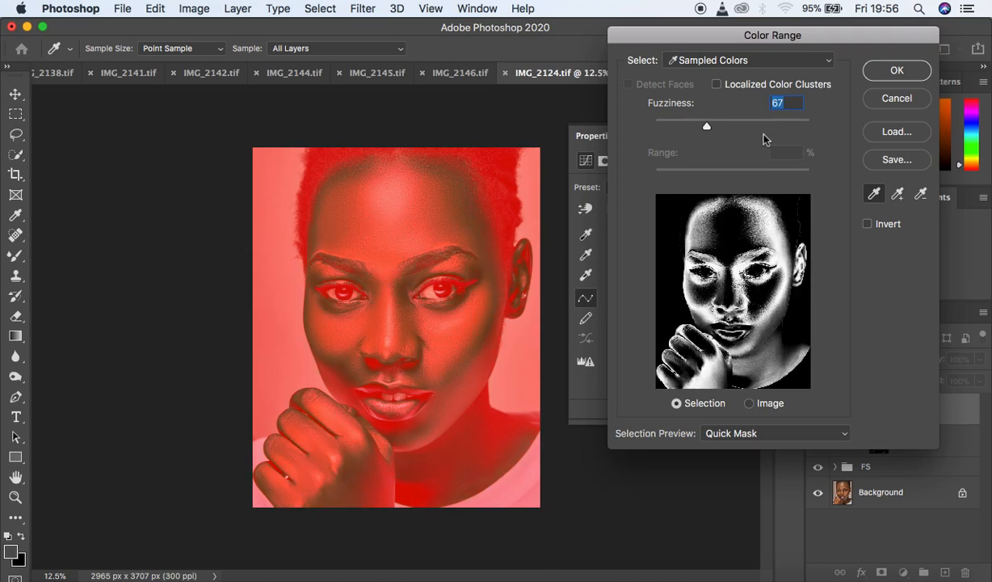
left_click_drag(707, 127, 707, 127)
left_click(894, 71)
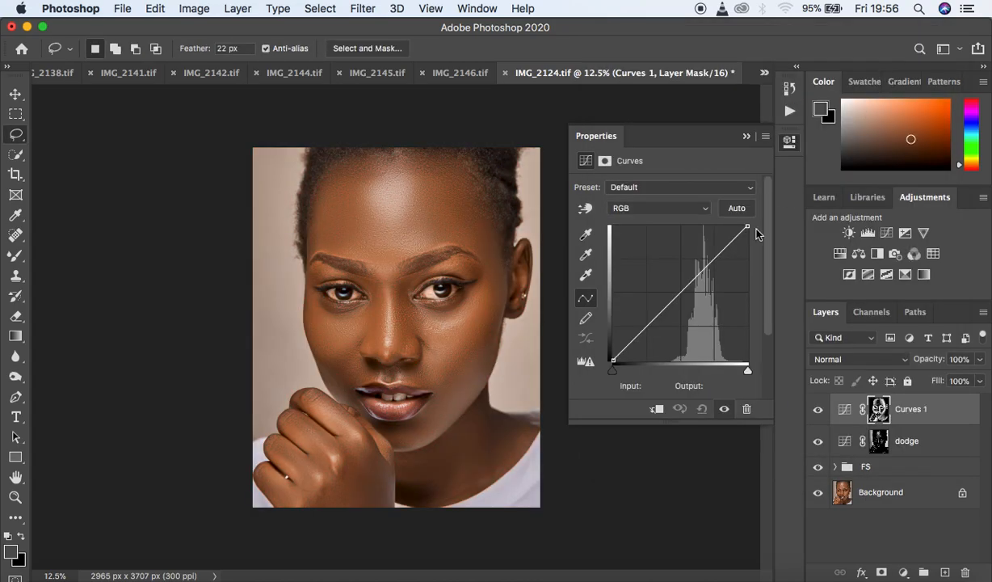
Lower the new curve's midpoint slightly to darken the masked skin, and rename the layer burn.
left_click_drag(675, 288, 682, 296)
left_click(746, 137)
left_click(844, 412)
double_click(909, 409)
type("burn")
key("Return")
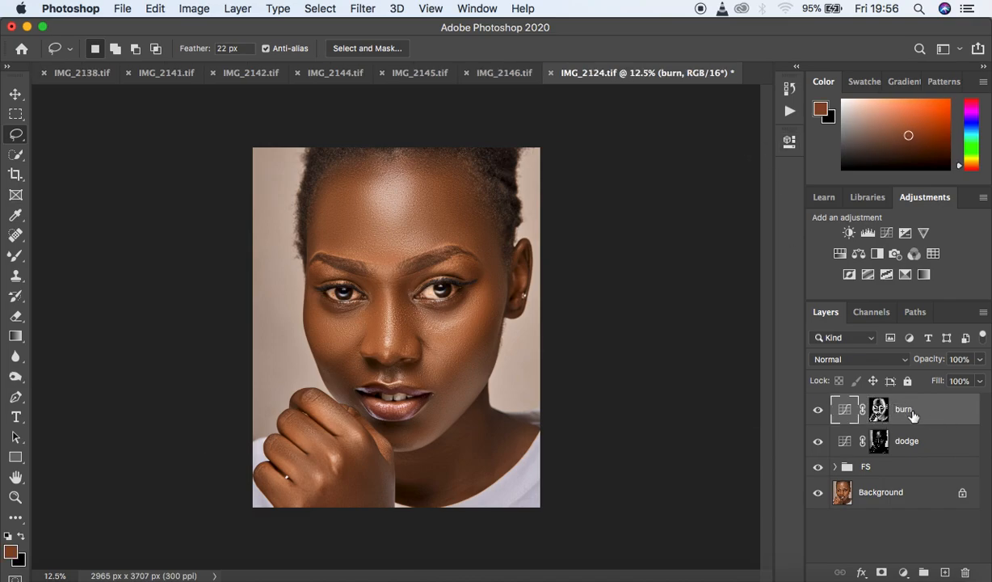
Group the burn and dodge layers and name the group DNB.
left_click(938, 436, "shift")
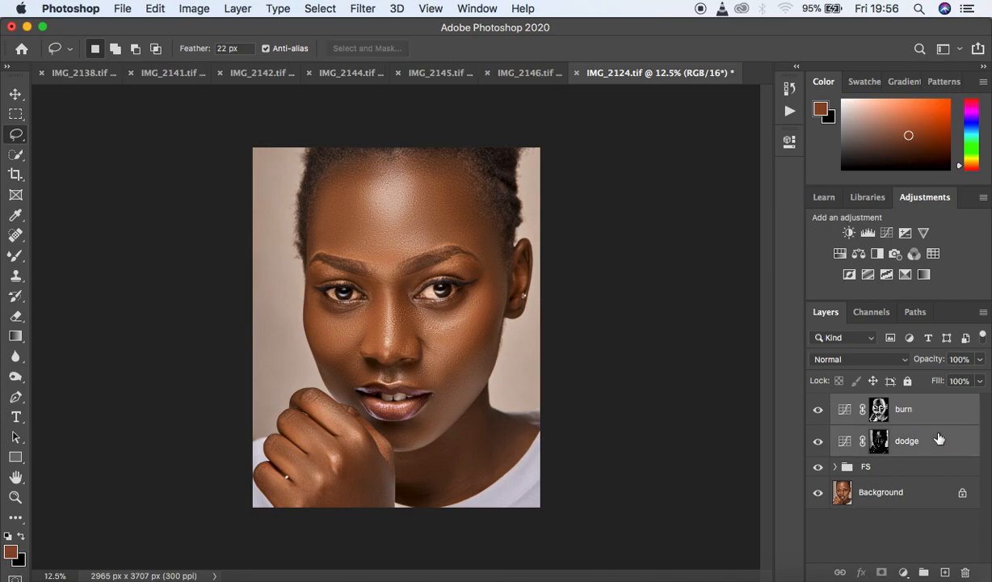
key("super+g")
double_click(869, 404)
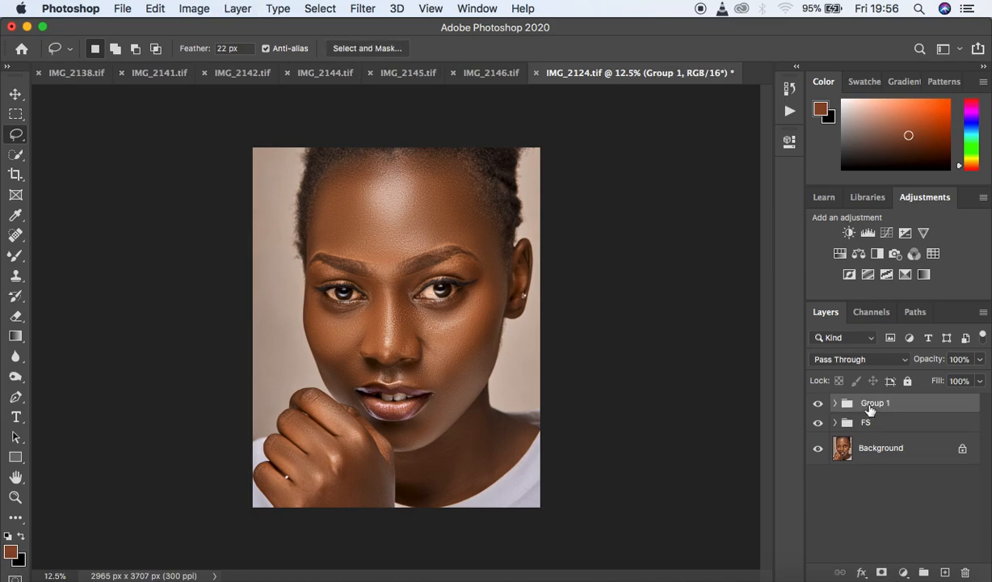
type("DNB")
key("Return")
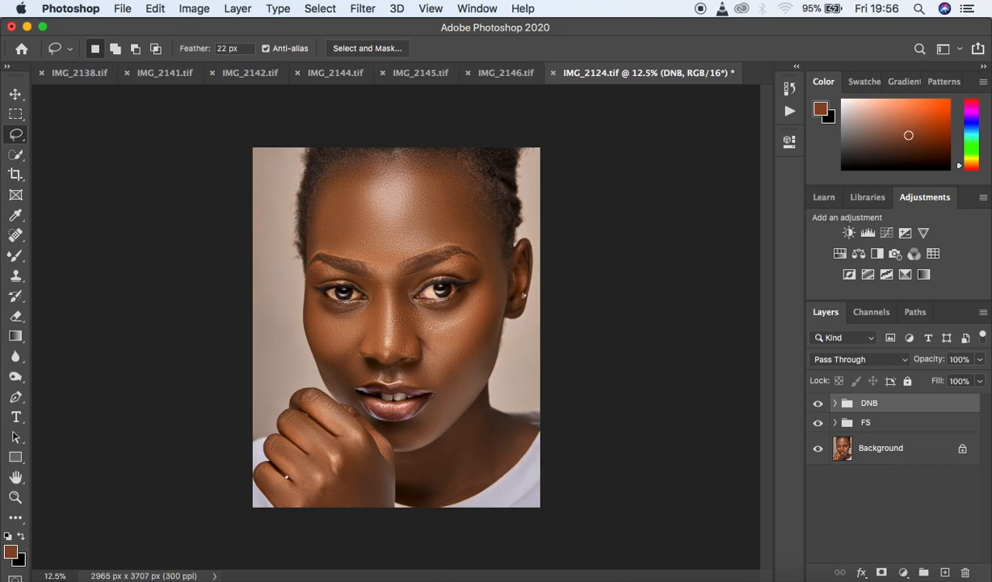
Compare the portrait with the DNB group hidden and shown.
left_click(816, 403)
left_click(816, 404)
left_click(816, 404)
left_click(816, 404)
left_click(816, 409)
Add a Selective Color adjustment layer on top with Blacks set to Black +5% and Yellow -5%.
left_click(903, 571)
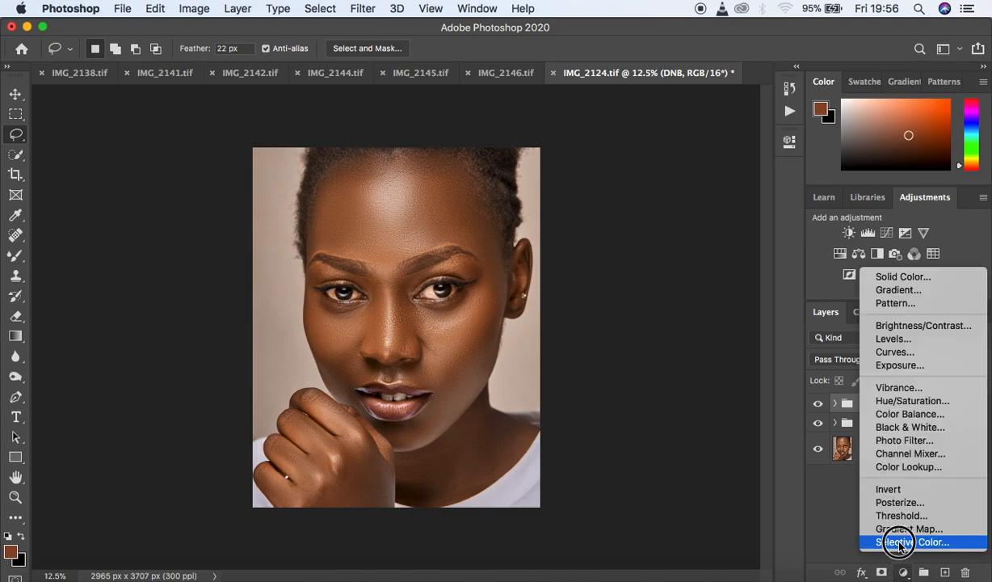
left_click(900, 541)
left_click(647, 204)
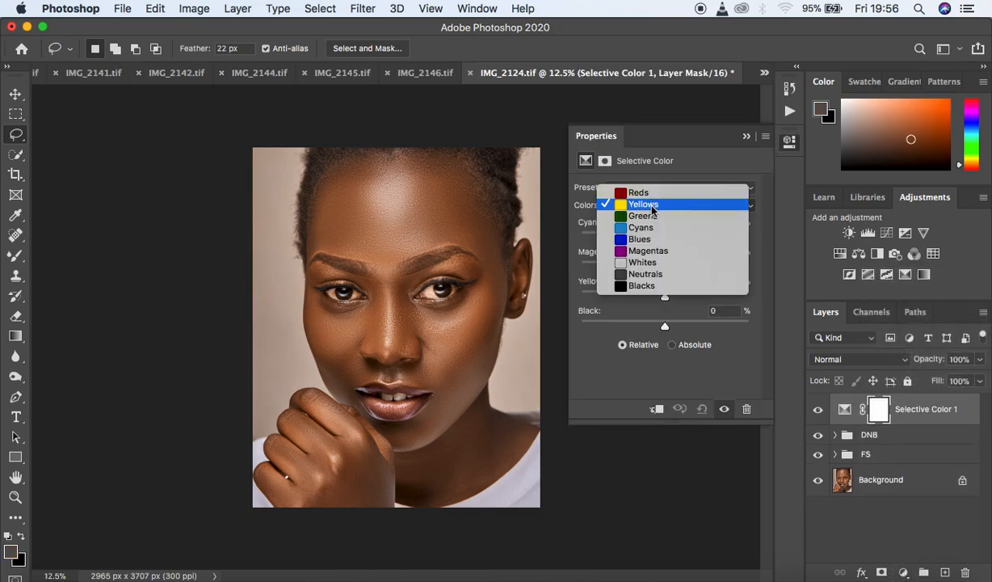
left_click(659, 286)
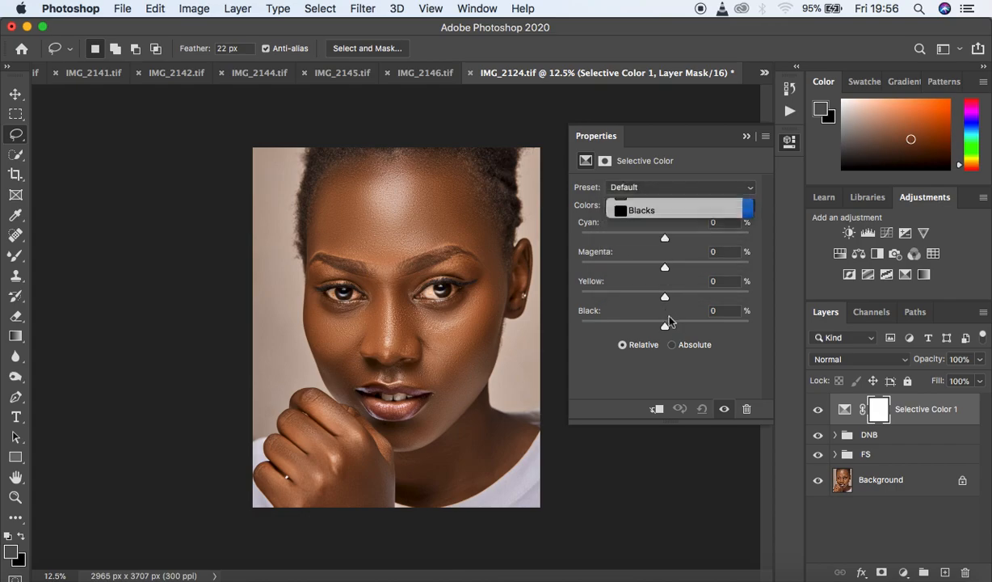
left_click_drag(665, 325, 668, 327)
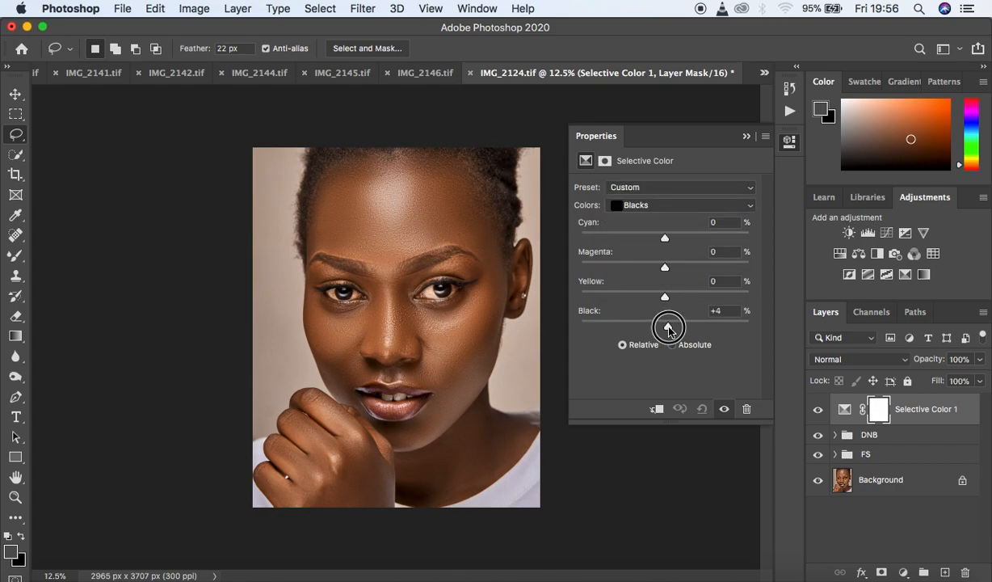
left_click_drag(669, 327, 662, 301)
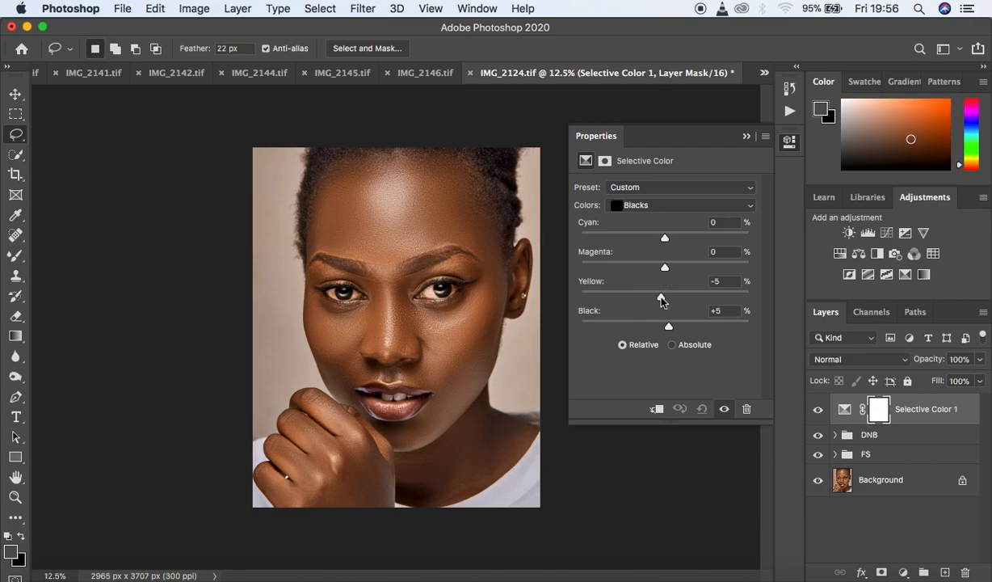
left_click(746, 136)
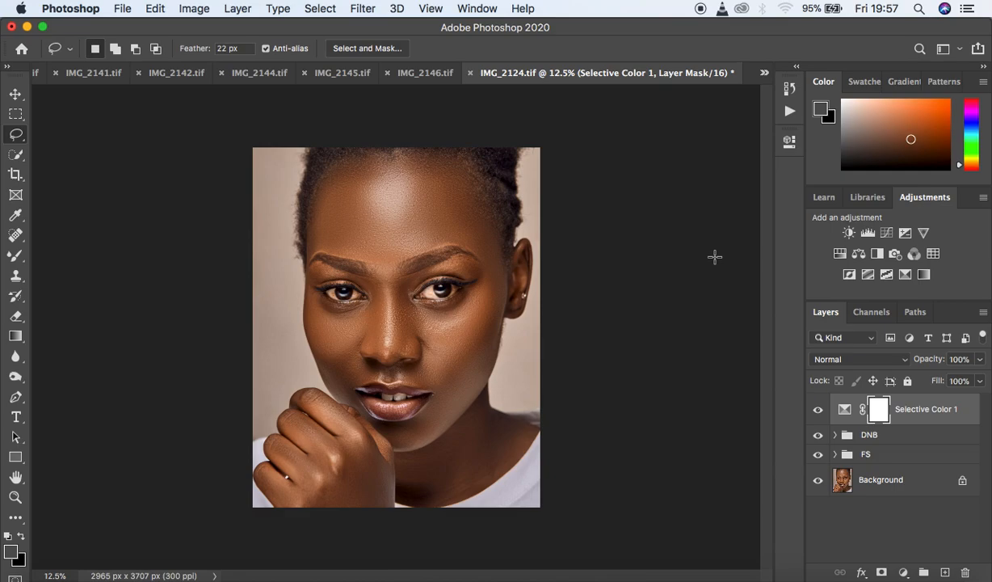
Stamp all visible layers into a new layer and open the Camera Raw Filter on a duplicate of it.
key("alt+shift+super+e")
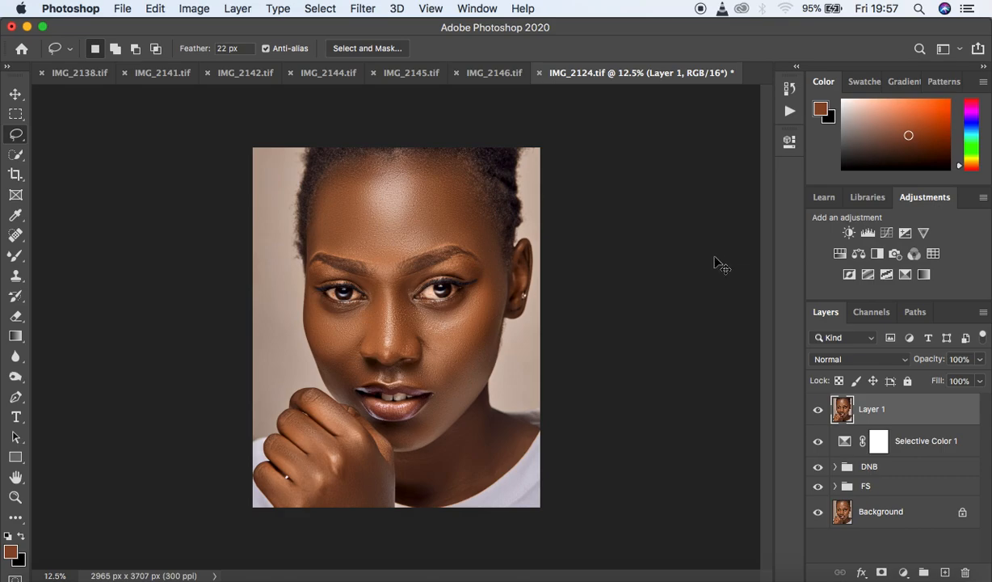
key("super+j")
left_click(362, 9)
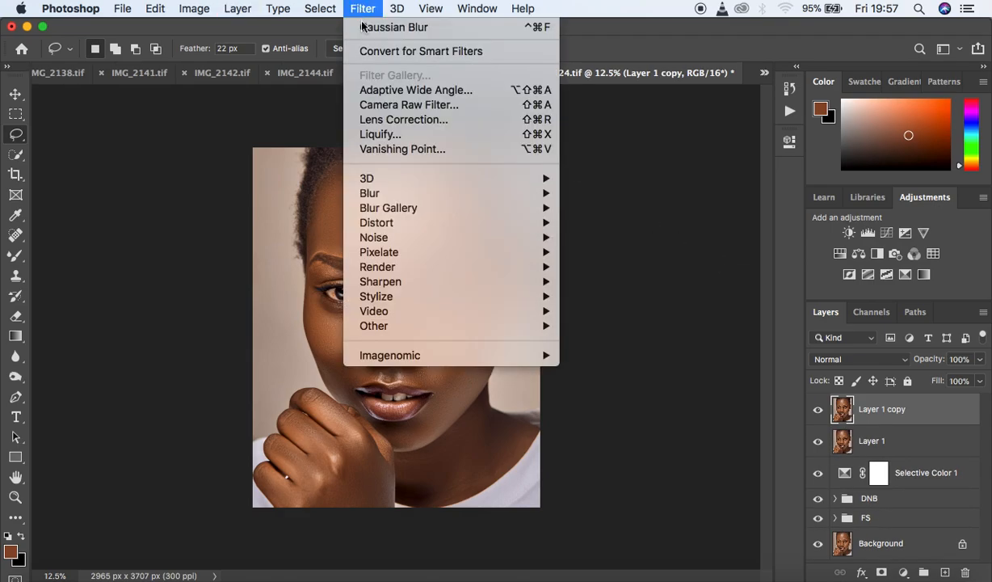
left_click(389, 102)
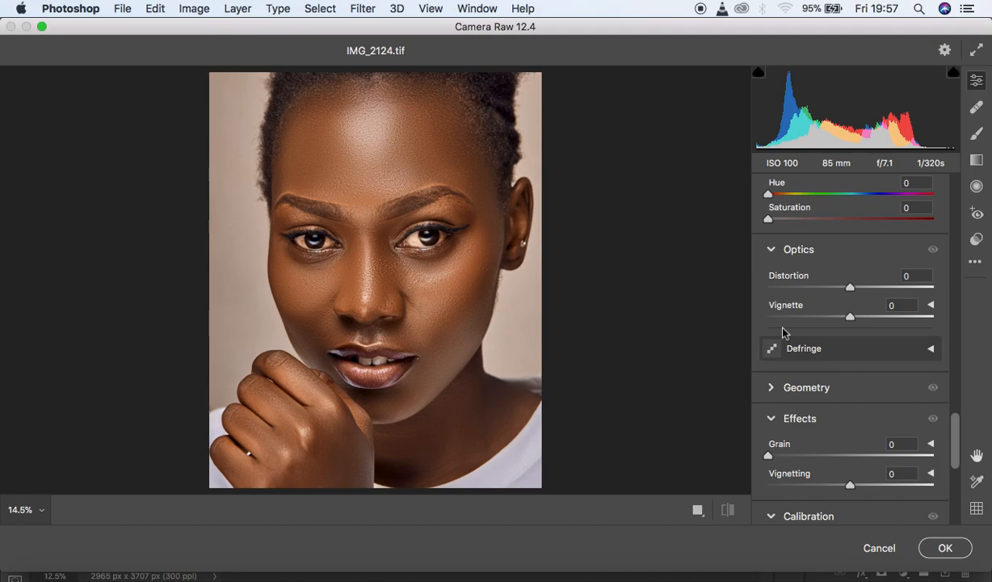
In Calibration, set the primary saturations to Red -10, Green -10 and Blue -5.
left_click_drag(955, 434, 957, 488)
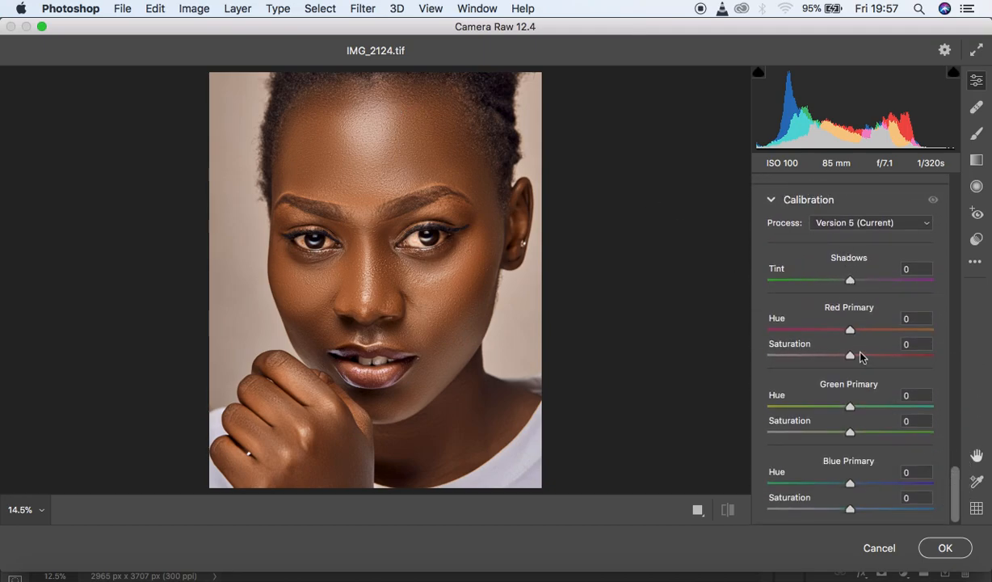
left_click_drag(850, 355, 842, 363)
left_click_drag(850, 437, 842, 438)
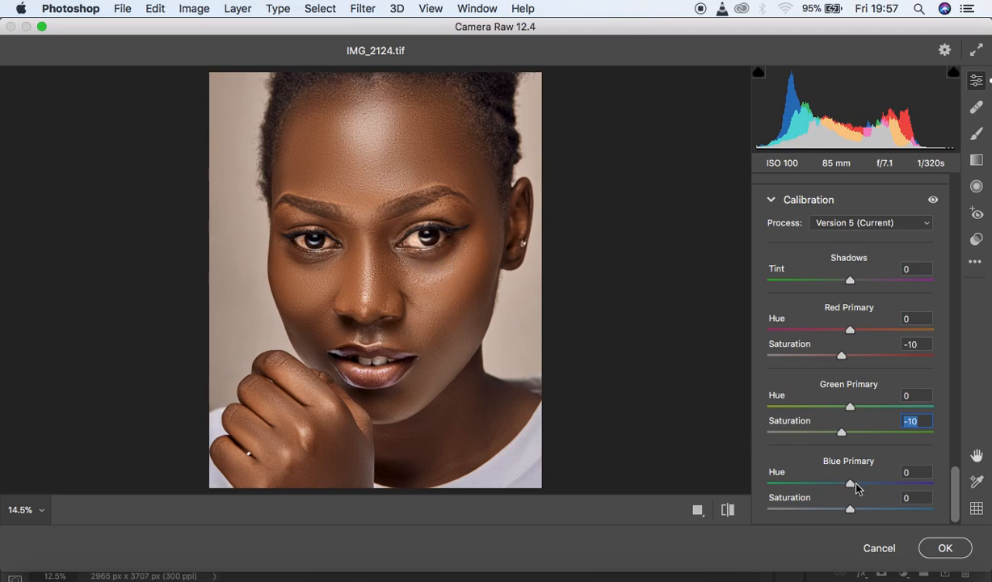
left_click_drag(849, 508, 847, 510)
Compare the before and after views of the calibrated portrait at 12.5% zoom.
key("super+minus")
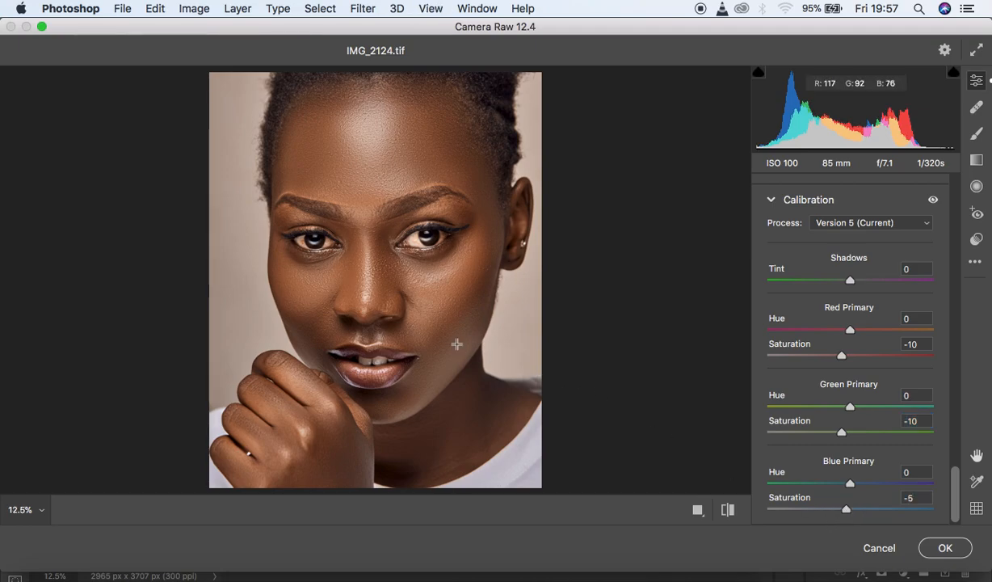
key("super+minus")
key("super+plus")
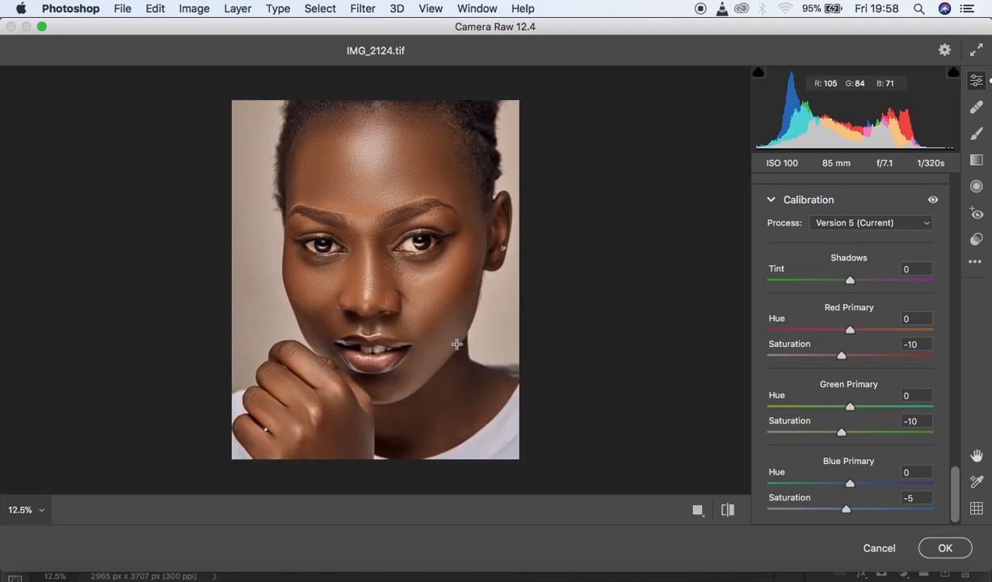
left_click(727, 509)
left_click(727, 510)
left_click(727, 510)
left_click(727, 510)
left_click(727, 510)
left_click(727, 509)
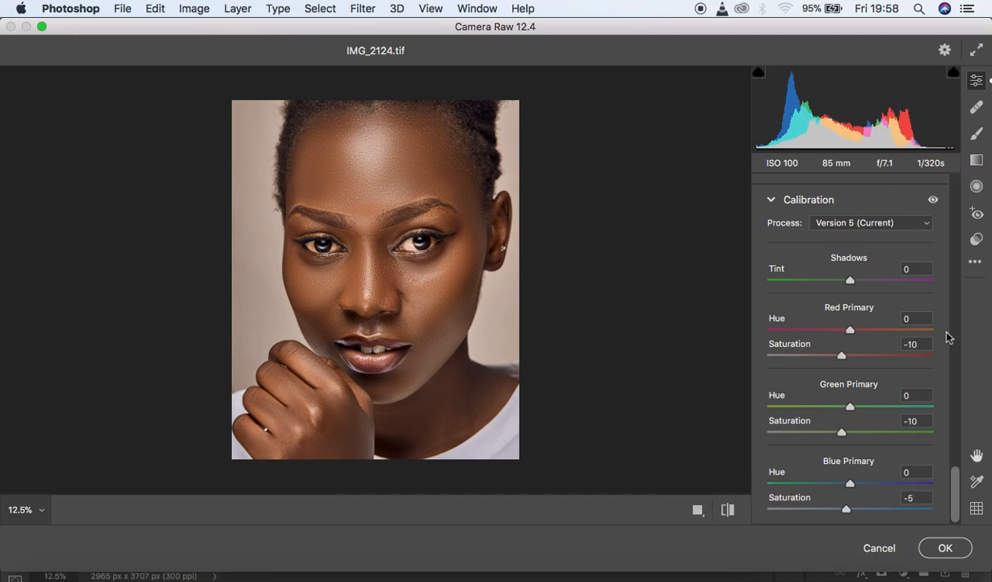
In the HSL Color Mixer, set the Oranges luminance to -5 and the Oranges hue to +2.
left_click_drag(955, 489, 953, 349)
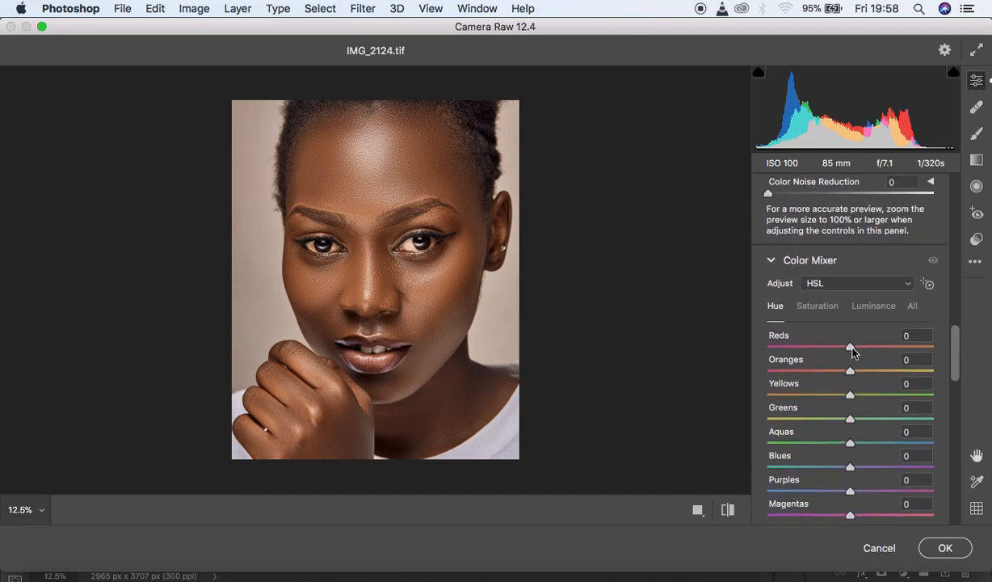
left_click(819, 307)
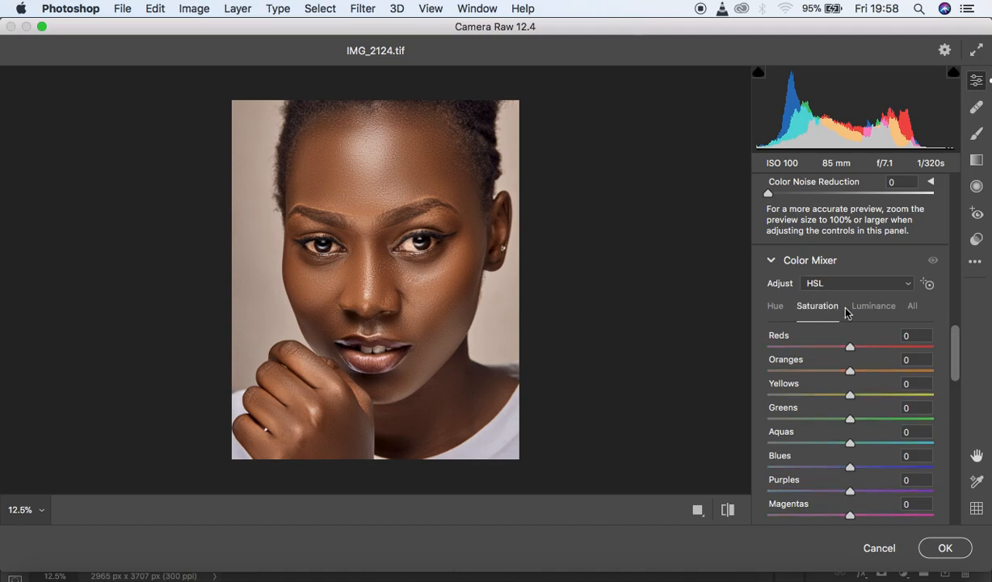
left_click(858, 306)
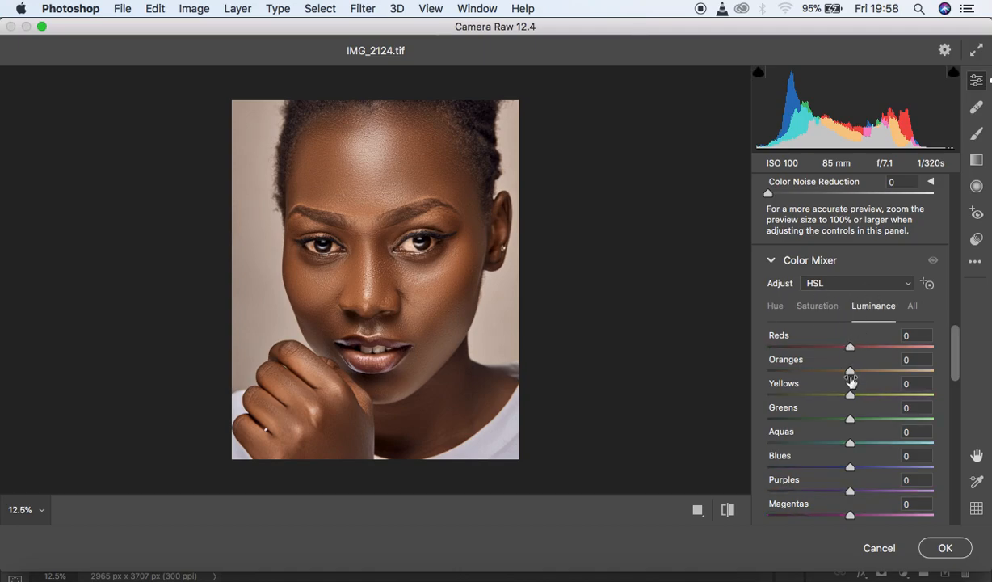
left_click_drag(850, 373, 844, 371)
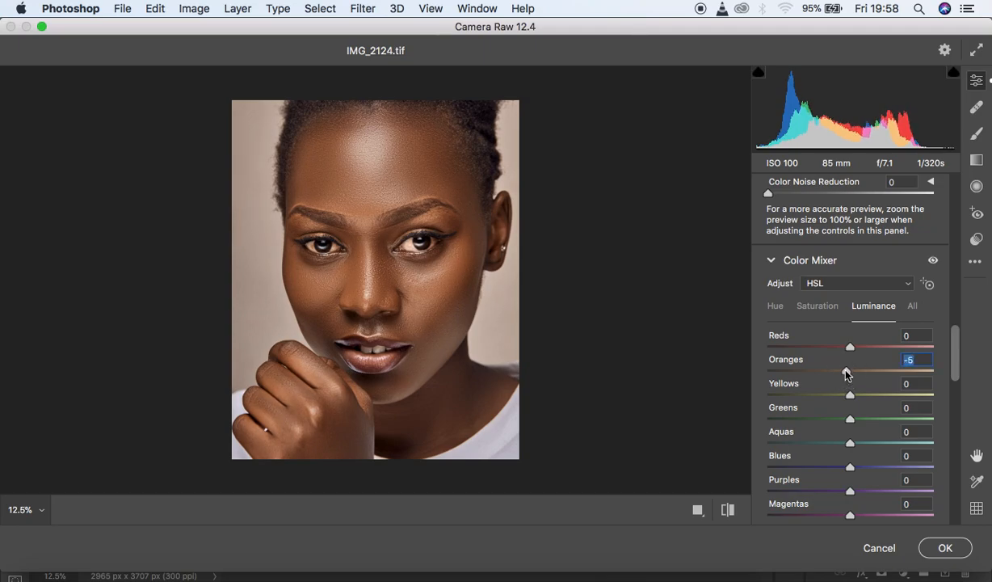
left_click(777, 307)
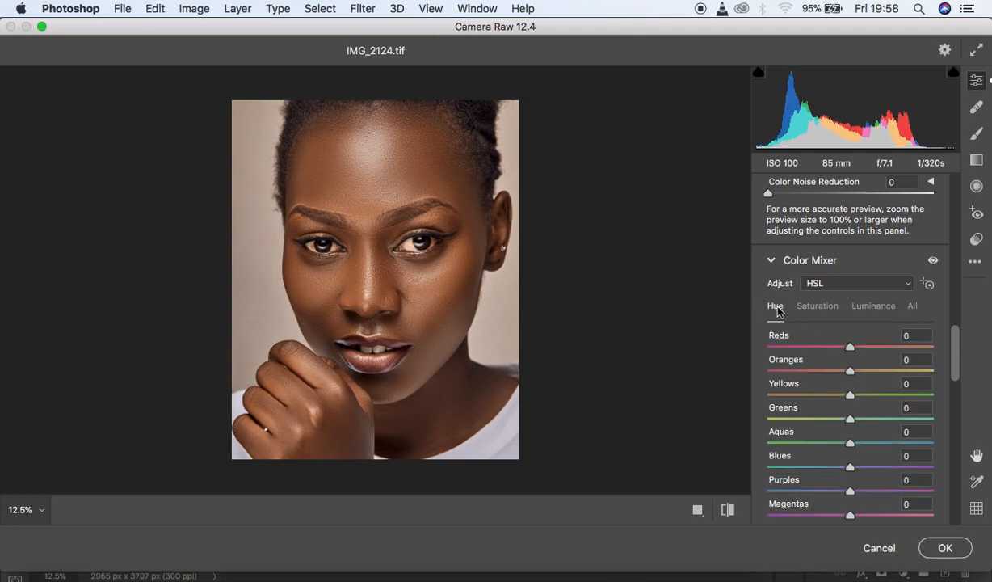
left_click_drag(852, 373, 854, 373)
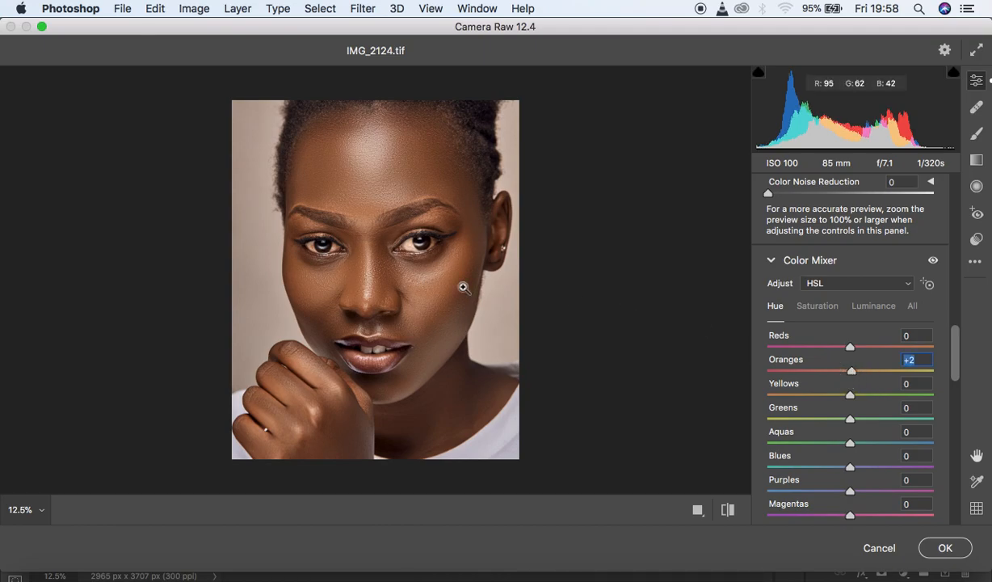
Prepare a local adjustment brush for the eye whites with Temperature -26 and Tint +60.
left_click(412, 247)
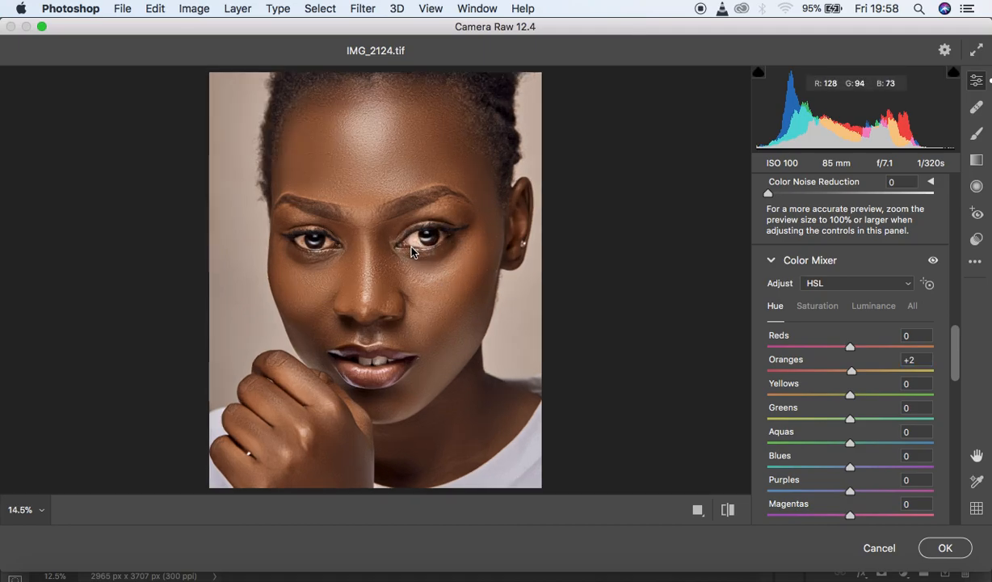
left_click(413, 239)
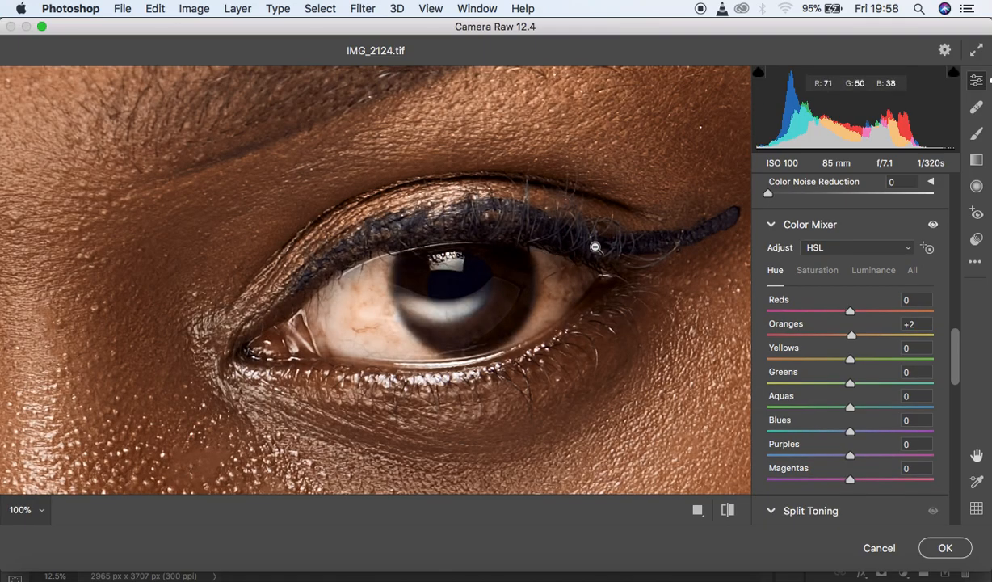
left_click(977, 136)
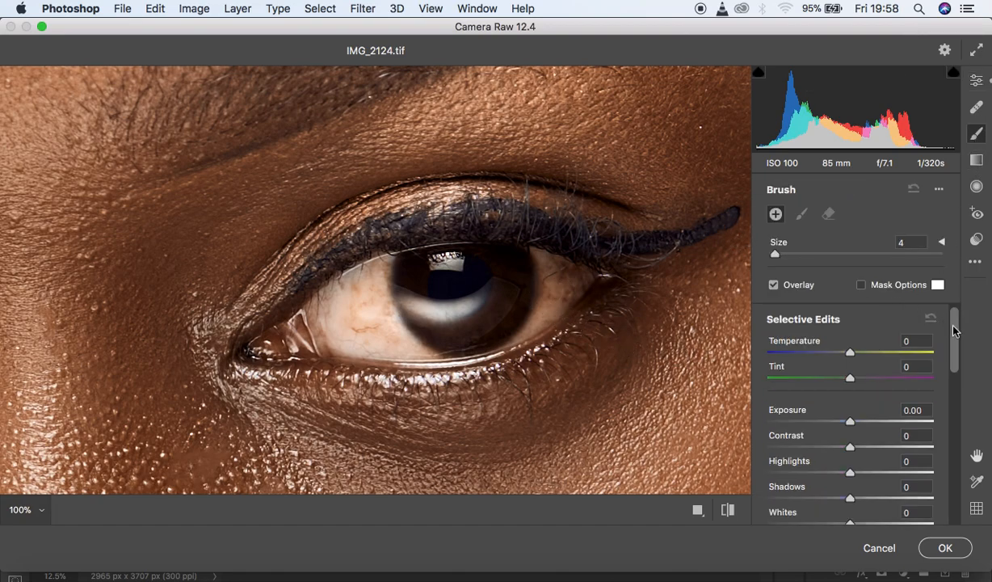
scroll(957, 334, "down", 2)
scroll(957, 333, "up", 2)
left_click_drag(852, 360, 829, 358)
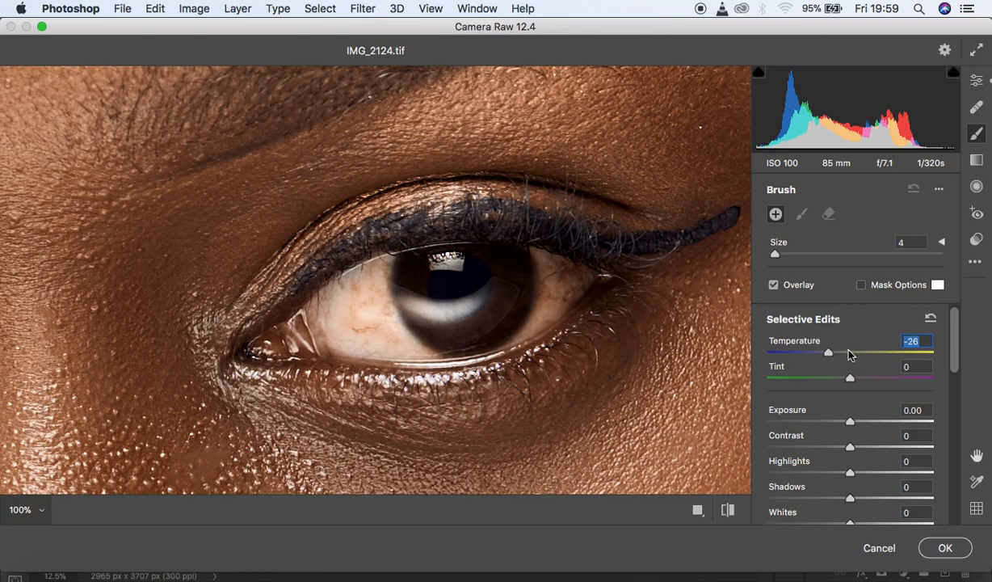
left_click_drag(844, 379, 902, 381)
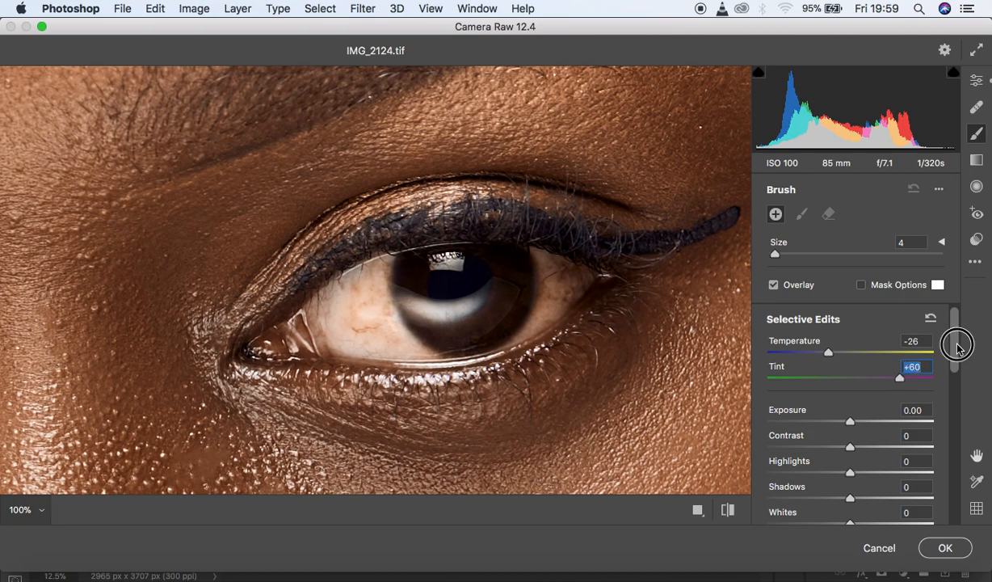
Raise the adjustment brush's Highlights and Whites slightly and set its Saturation to -65.
left_click_drag(956, 343, 958, 368)
left_click_drag(850, 407, 855, 407)
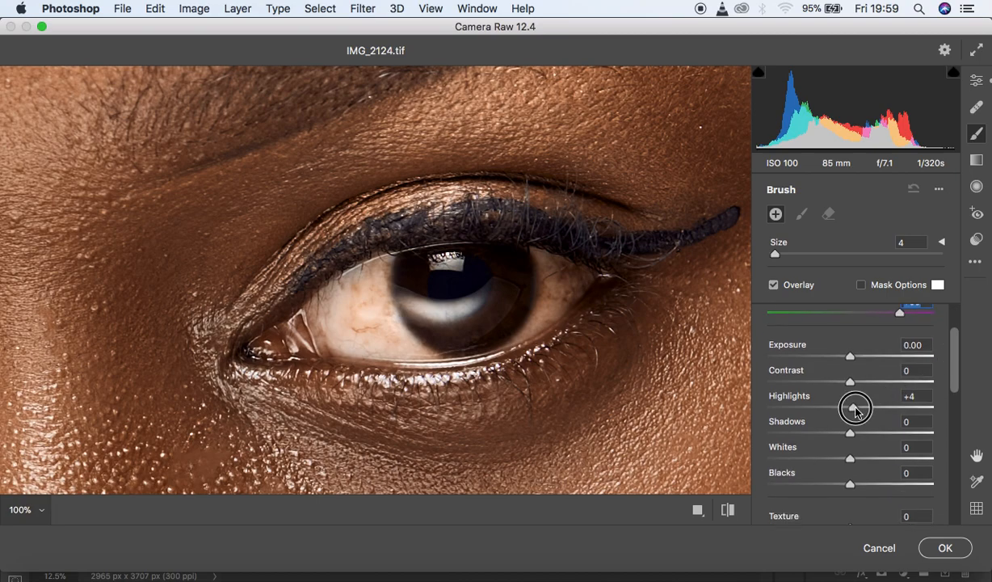
left_click_drag(850, 458, 855, 461)
left_click_drag(957, 365, 957, 423)
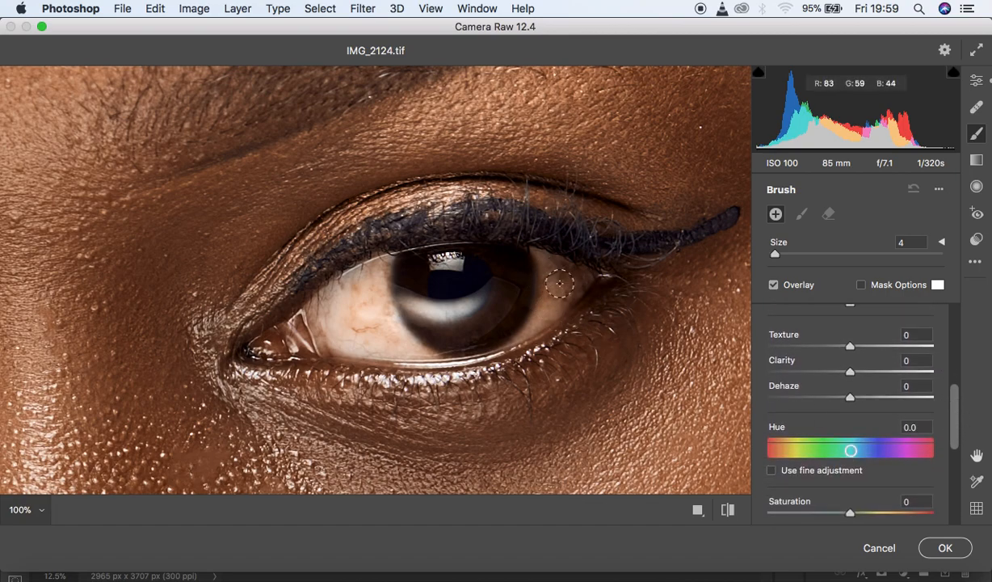
left_click_drag(955, 412, 956, 434)
left_click_drag(850, 445, 780, 449)
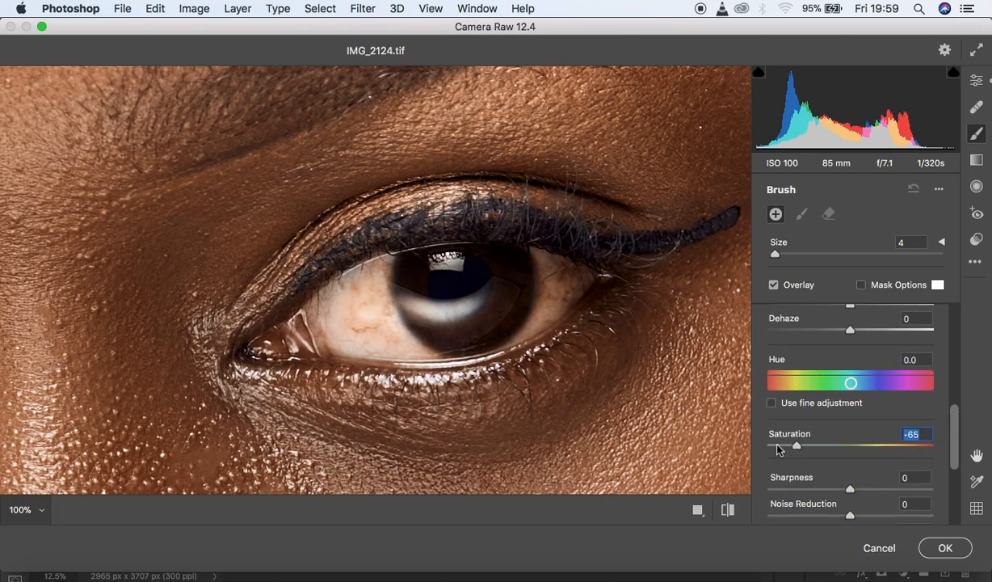
Paint the brush adjustment over the white of the subject's left eye on both sides of the iris.
mouse_move(398, 306)
left_mouse_down()
mouse_move(380, 276)
mouse_move(391, 322)
mouse_move(370, 297)
mouse_move(370, 277)
mouse_move(336, 296)
mouse_move(376, 330)
mouse_move(333, 305)
mouse_move(352, 335)
mouse_move(409, 354)
mouse_move(370, 319)
mouse_move(430, 354)
mouse_move(365, 325)
mouse_move(346, 286)
mouse_move(332, 303)
mouse_move(372, 334)
mouse_move(368, 285)
mouse_move(392, 265)
mouse_move(360, 332)
left_mouse_up()
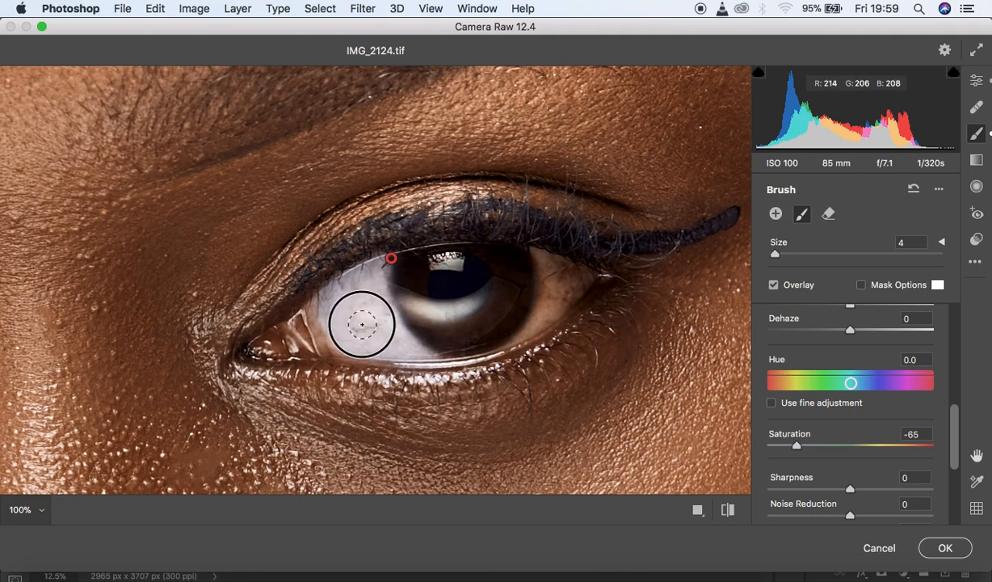
mouse_move(548, 278)
left_mouse_down()
mouse_move(521, 328)
mouse_move(546, 269)
mouse_move(541, 259)
mouse_move(564, 271)
mouse_move(563, 294)
mouse_move(505, 346)
mouse_move(539, 299)
mouse_move(538, 259)
mouse_move(565, 268)
mouse_move(570, 280)
mouse_move(516, 330)
mouse_move(422, 300)
mouse_move(481, 298)
mouse_move(454, 311)
mouse_move(484, 297)
mouse_move(439, 276)
left_mouse_up()
mouse_move(364, 315)
left_mouse_down()
mouse_move(381, 282)
mouse_move(359, 316)
mouse_move(388, 349)
mouse_move(373, 343)
mouse_move(471, 349)
mouse_move(528, 326)
mouse_move(544, 291)
mouse_move(538, 257)
mouse_move(549, 286)
left_mouse_up()
Paint the same brush adjustment over the white of the subject's right eye on both sides of the iris.
key("space")
left_click_drag(117, 285, 462, 241)
left_click_drag(189, 254, 327, 259)
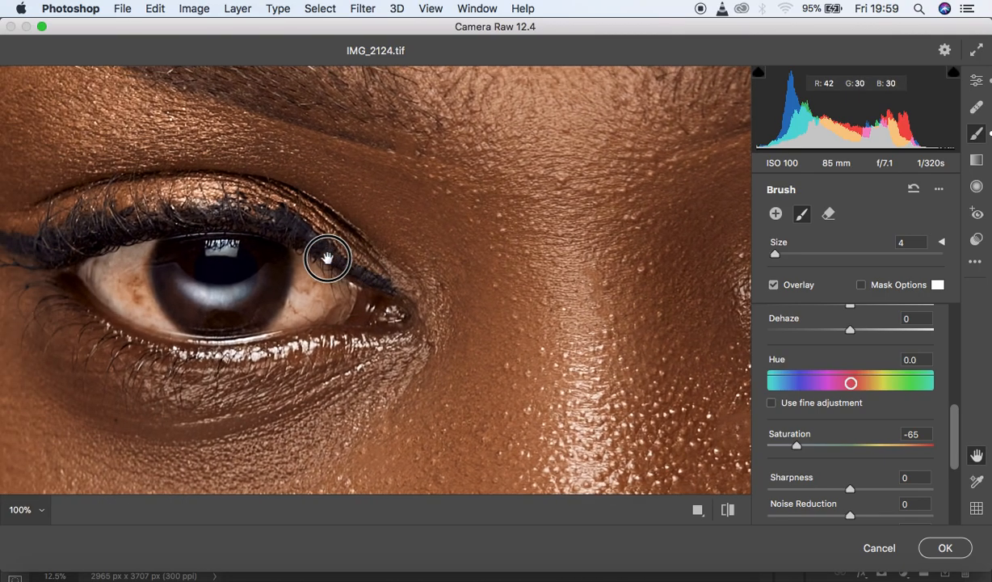
mouse_move(126, 256)
left_mouse_down()
mouse_move(139, 304)
mouse_move(131, 266)
mouse_move(91, 271)
mouse_move(151, 315)
mouse_move(130, 257)
mouse_move(161, 321)
mouse_move(135, 261)
mouse_move(147, 256)
mouse_move(132, 302)
mouse_move(170, 306)
left_mouse_up()
mouse_move(297, 260)
left_mouse_down()
mouse_move(280, 318)
mouse_move(301, 274)
mouse_move(317, 273)
mouse_move(304, 311)
mouse_move(273, 320)
mouse_move(304, 263)
mouse_move(338, 292)
mouse_move(290, 322)
mouse_move(297, 288)
mouse_move(257, 275)
mouse_move(192, 289)
left_mouse_up()
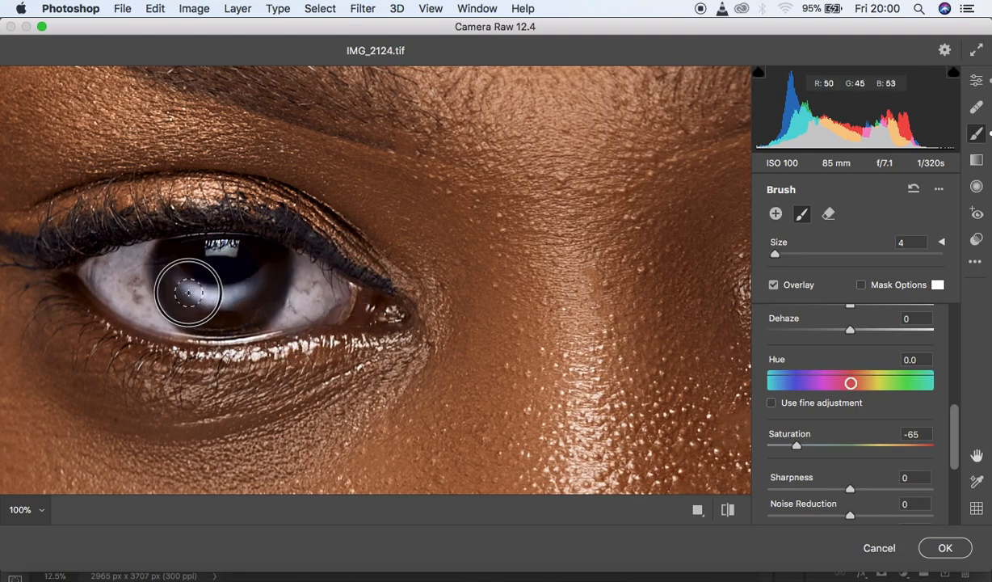
mouse_move(114, 292)
left_mouse_down()
mouse_move(122, 281)
mouse_move(93, 270)
mouse_move(122, 273)
left_mouse_up()
Paint the same brush adjustment over the teeth to remove their color cast.
key("space")
left_click_drag(507, 339, 415, 100)
left_click_drag(502, 396, 499, 71)
left_click_drag(488, 316, 467, 209)
mouse_move(410, 394)
left_mouse_down()
mouse_move(474, 414)
mouse_move(405, 412)
mouse_move(460, 419)
mouse_move(437, 414)
mouse_move(412, 391)
mouse_move(470, 415)
mouse_move(513, 404)
mouse_move(463, 426)
mouse_move(426, 420)
mouse_move(387, 387)
mouse_move(413, 394)
mouse_move(384, 388)
mouse_move(483, 419)
mouse_move(543, 409)
mouse_move(526, 403)
mouse_move(555, 396)
mouse_move(547, 399)
mouse_move(587, 409)
mouse_move(493, 428)
mouse_move(448, 417)
mouse_move(554, 408)
mouse_move(526, 395)
mouse_move(511, 400)
mouse_move(635, 409)
mouse_move(515, 424)
mouse_move(534, 406)
mouse_move(469, 411)
mouse_move(333, 394)
mouse_move(414, 405)
mouse_move(399, 387)
mouse_move(456, 416)
mouse_move(503, 421)
mouse_move(471, 424)
mouse_move(490, 427)
mouse_move(647, 407)
mouse_move(487, 408)
left_mouse_up()
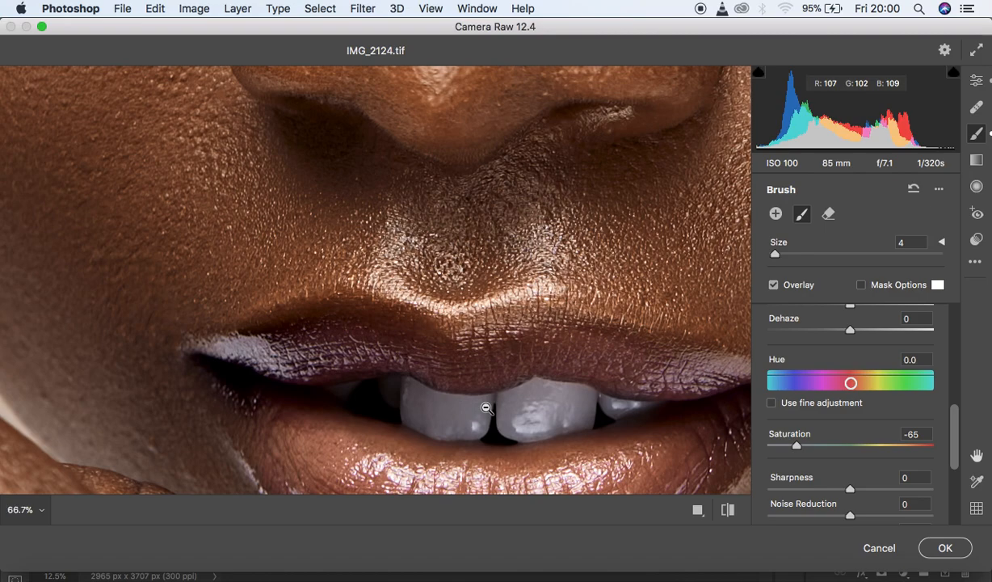
Compare the whole portrait against its default settings and apply the Camera Raw edits to the layer.
left_click(485, 408, "alt")
left_click(487, 408, "alt")
left_click(486, 407, "alt")
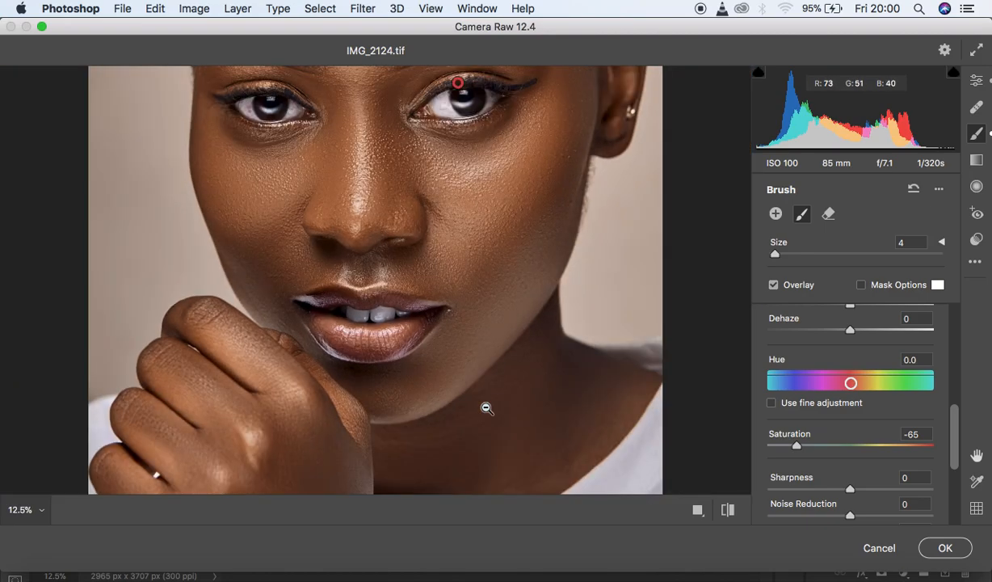
left_click(487, 408, "alt")
left_click(487, 408, "alt")
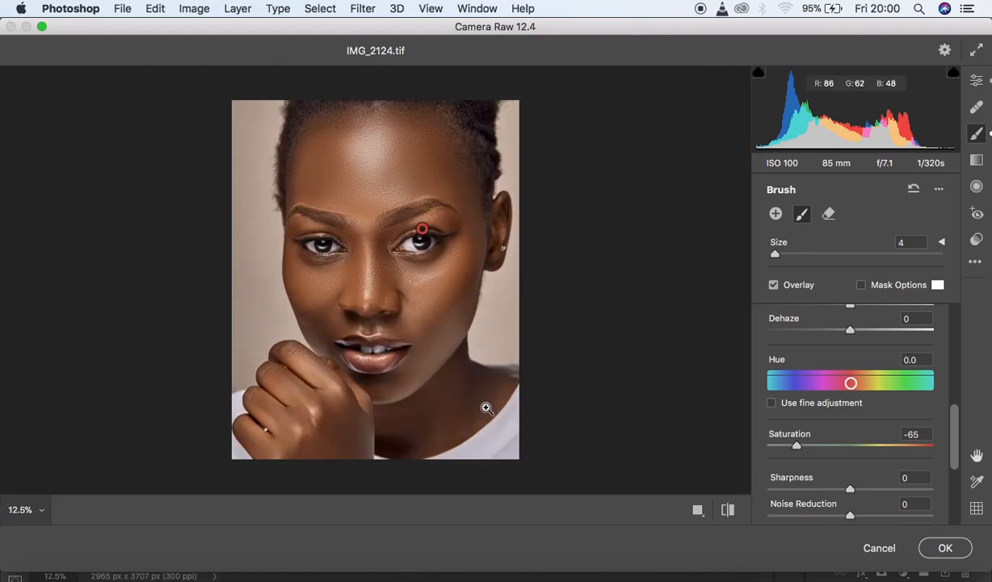
left_click(729, 510)
left_click(728, 509)
left_click(728, 509)
left_click(728, 509)
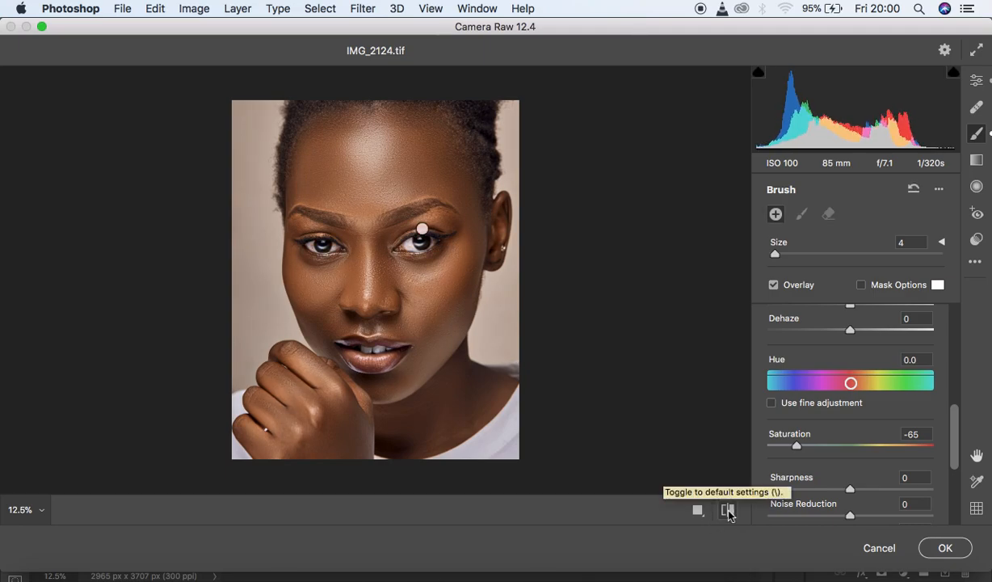
left_click(934, 550)
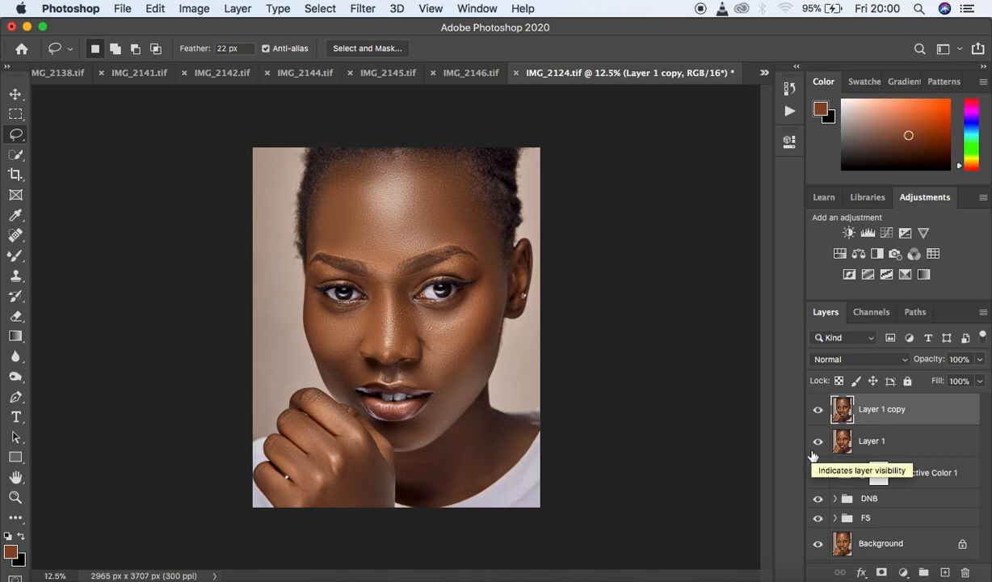
Add a Photo Filter adjustment layer on top using Cooling Filter (82) at 4% density.
left_click(904, 572)
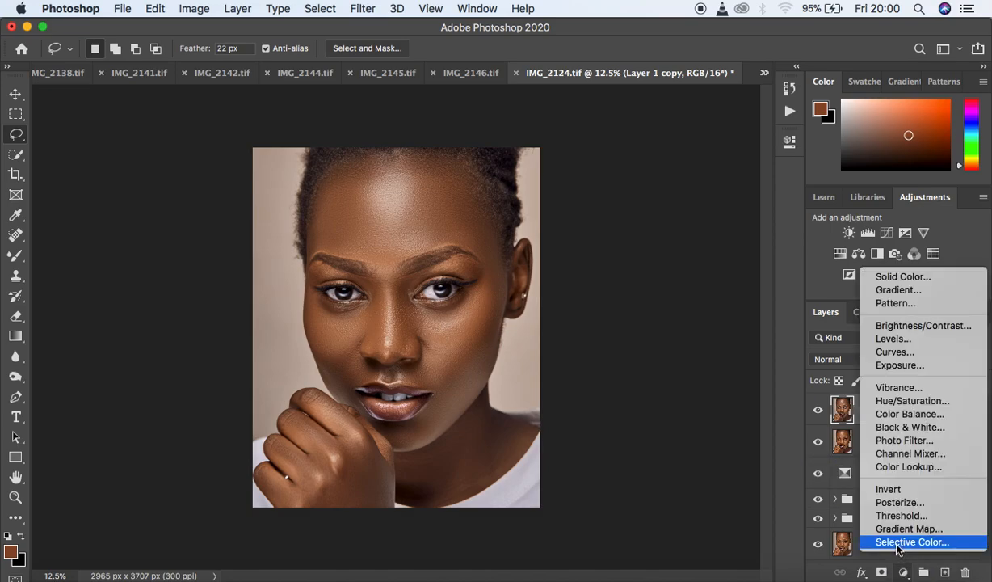
left_click(890, 441)
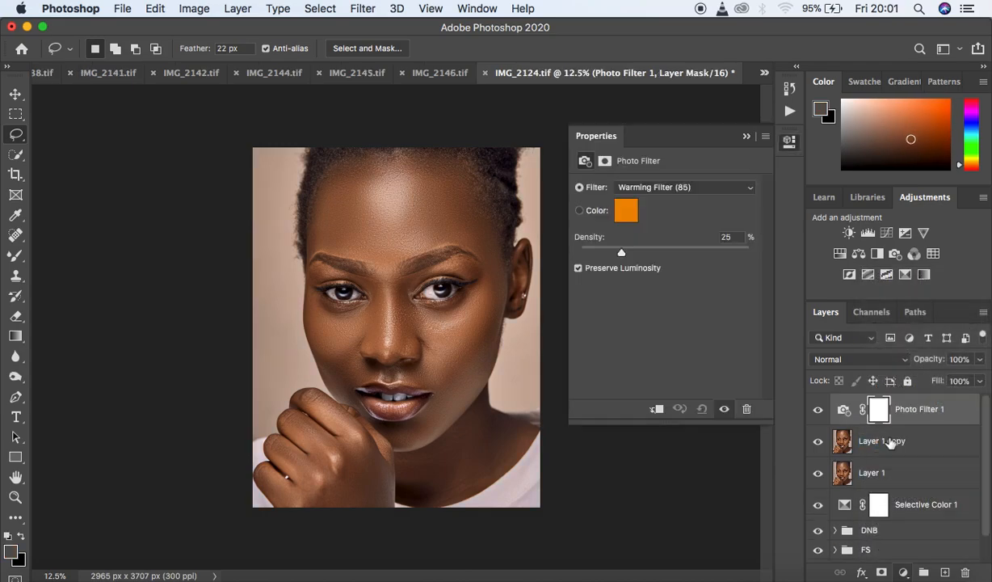
left_click(644, 189)
left_click(638, 246)
left_click_drag(621, 254, 585, 256)
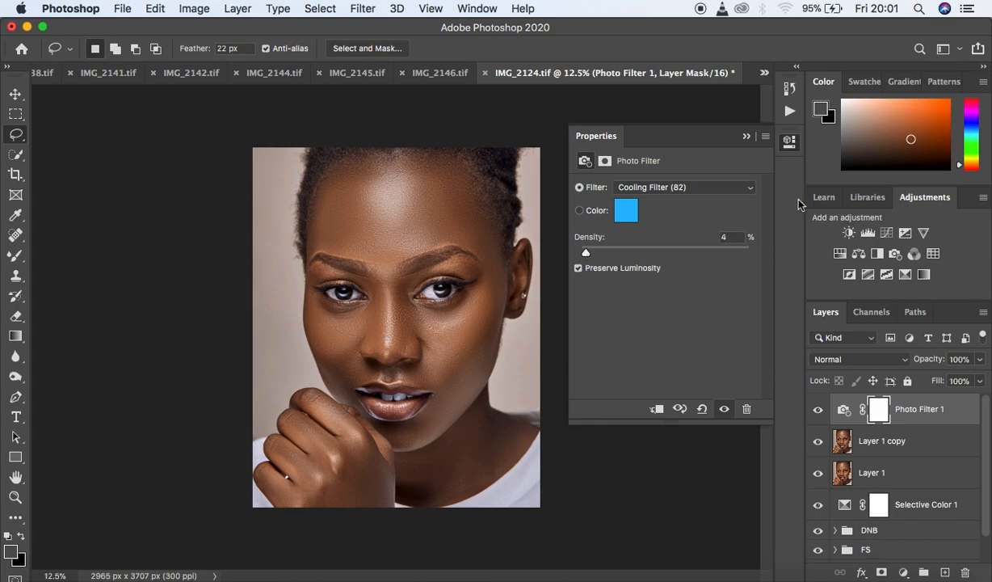
left_click(746, 137)
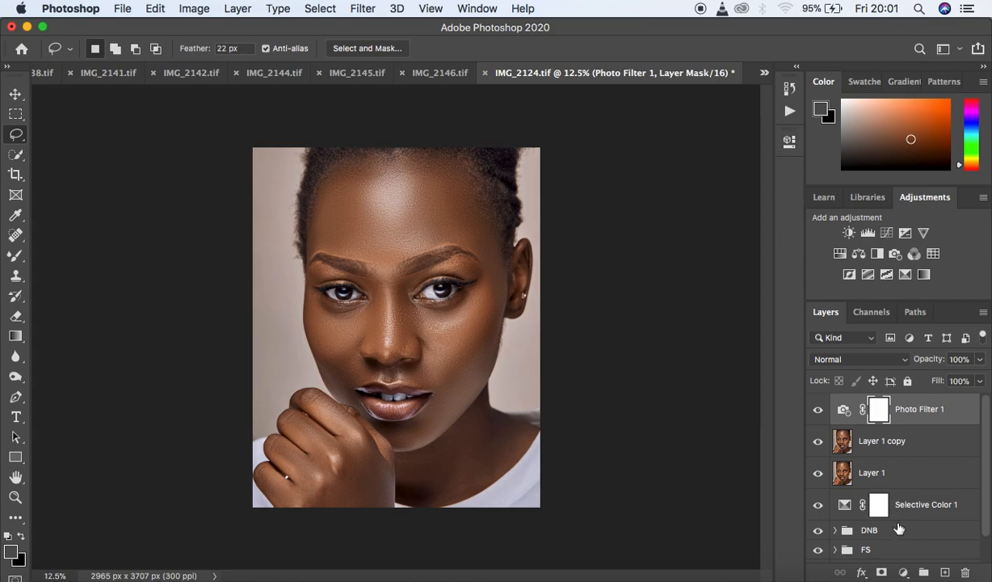
Add another Selective Color adjustment layer on top with the Reds' Yellow set to -2%.
left_click(902, 572)
left_click(896, 542)
left_click(653, 211)
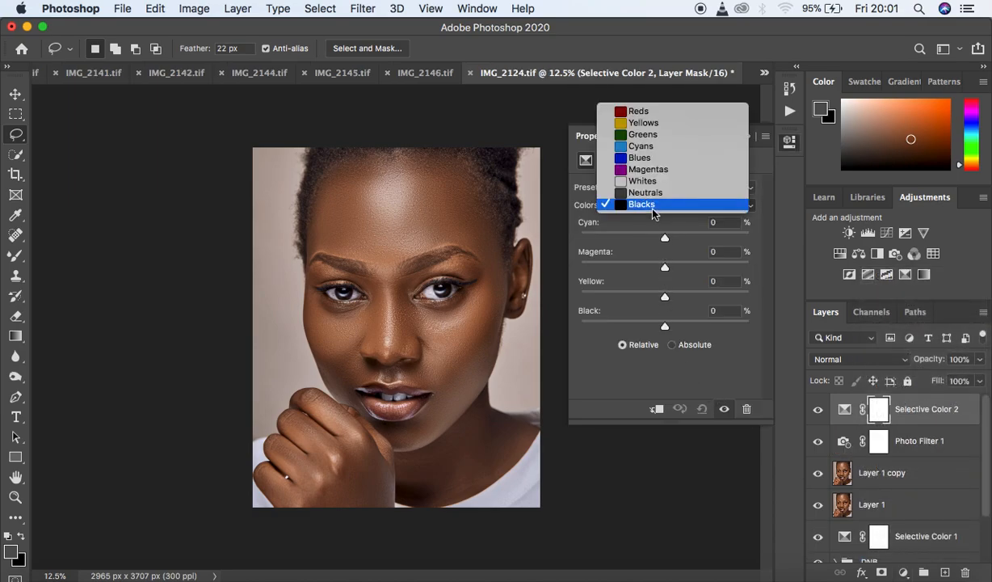
left_click(642, 113)
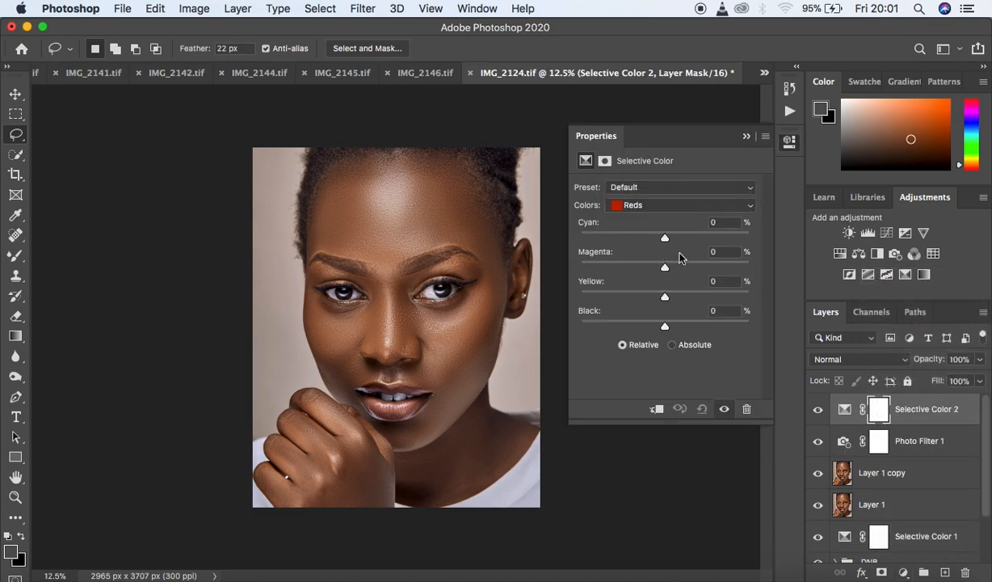
left_click_drag(663, 300, 663, 302)
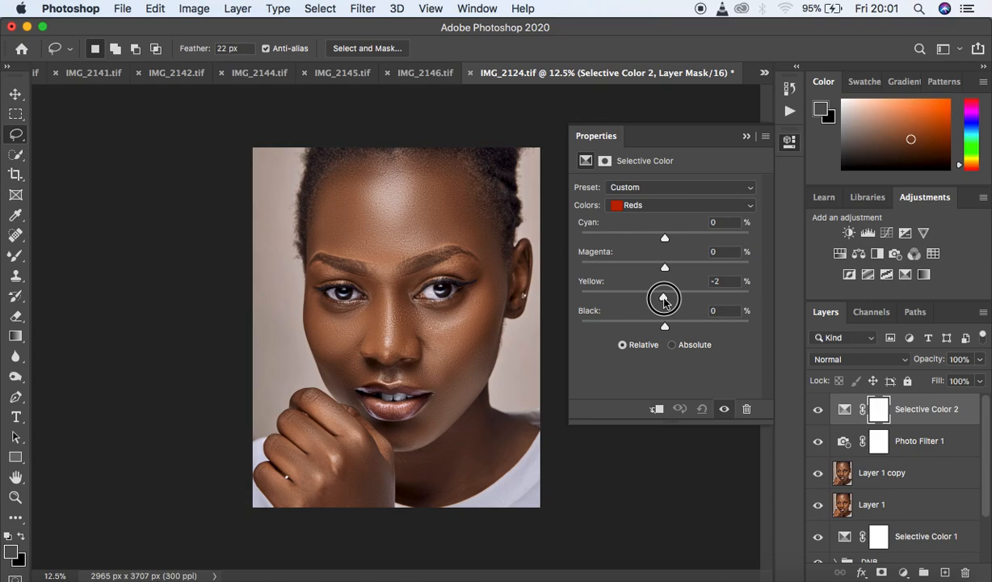
left_click_drag(663, 301, 663, 301)
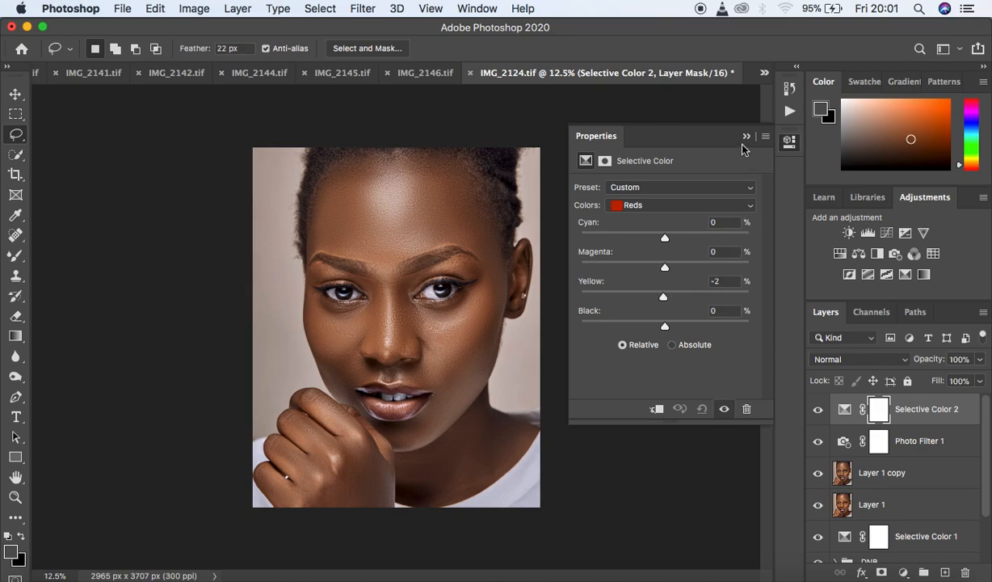
In the new Selective Color layer, set Yellow to about -5% for the Yellows and -5% for the Blacks.
left_click(659, 209)
left_click(646, 216)
left_click_drag(664, 296, 660, 298)
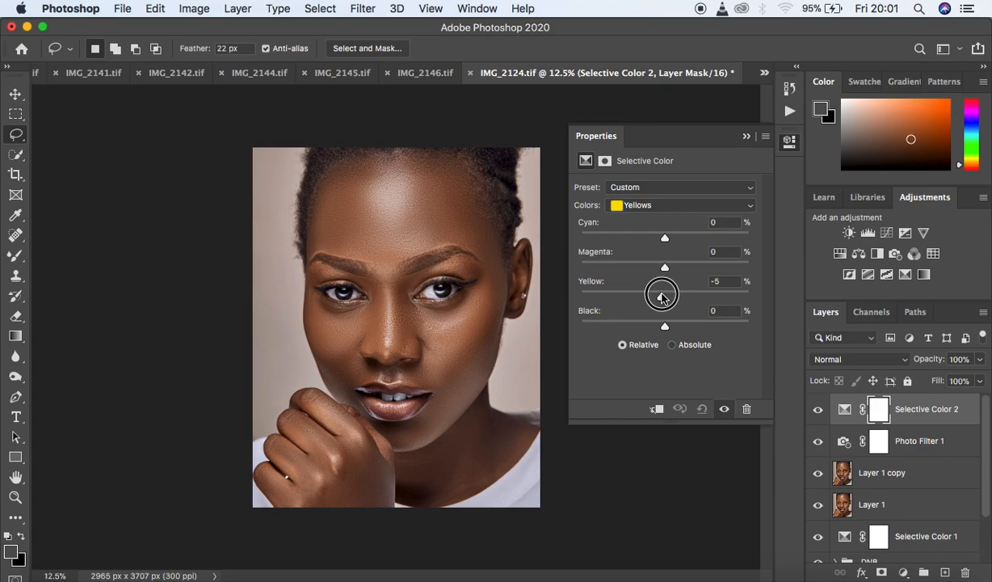
left_click(638, 204)
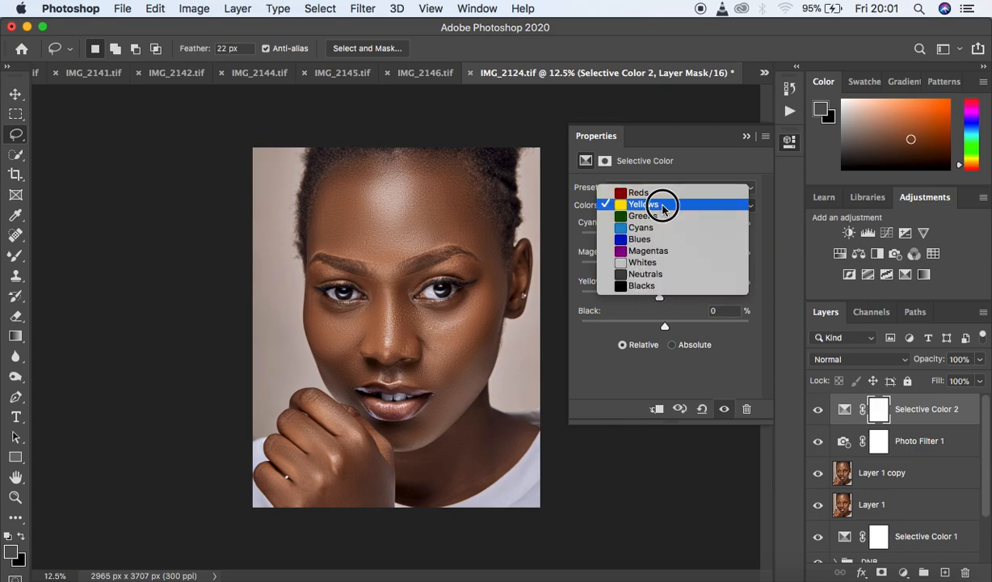
left_click(664, 285)
left_click_drag(660, 301, 661, 302)
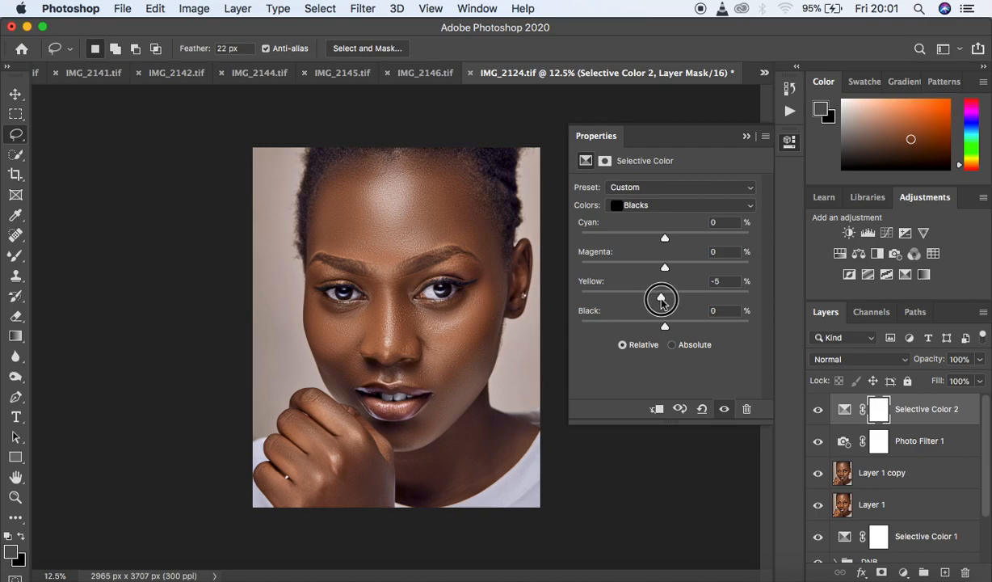
left_click_drag(661, 301, 661, 302)
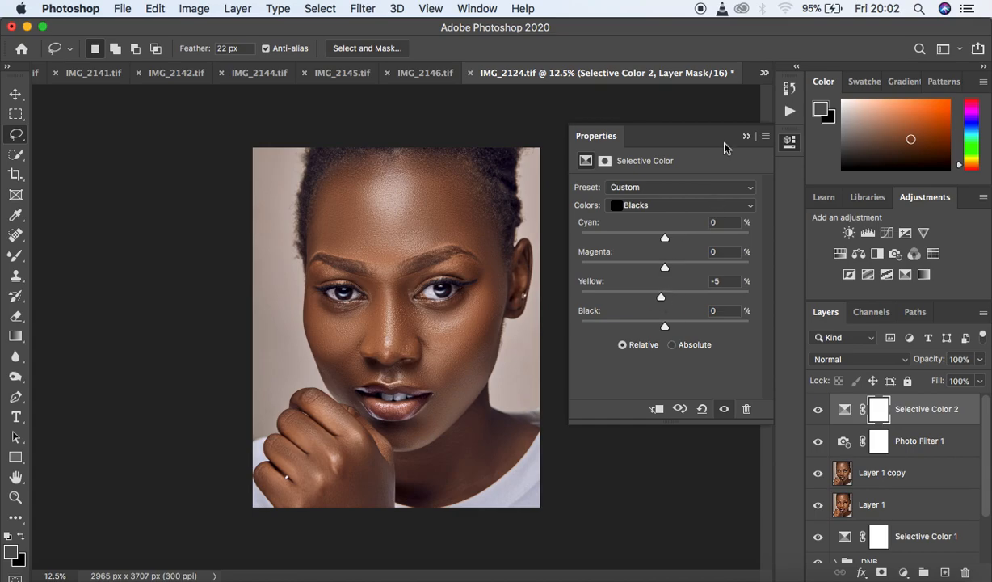
left_click(747, 137)
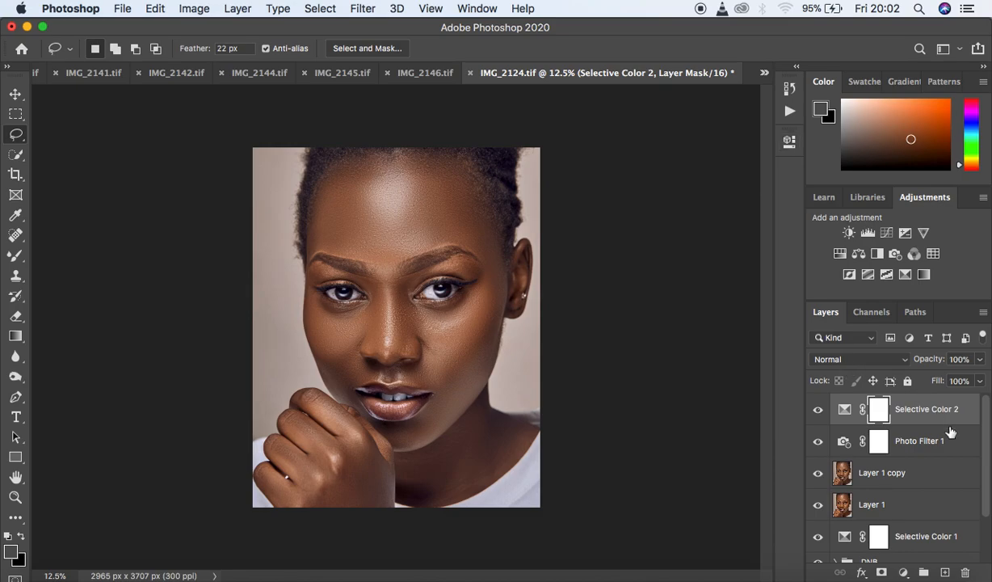
Compare the finished retouch with the original portrait by repeatedly showing only the Background layer and restoring all layers.
left_click_drag(987, 415, 989, 501)
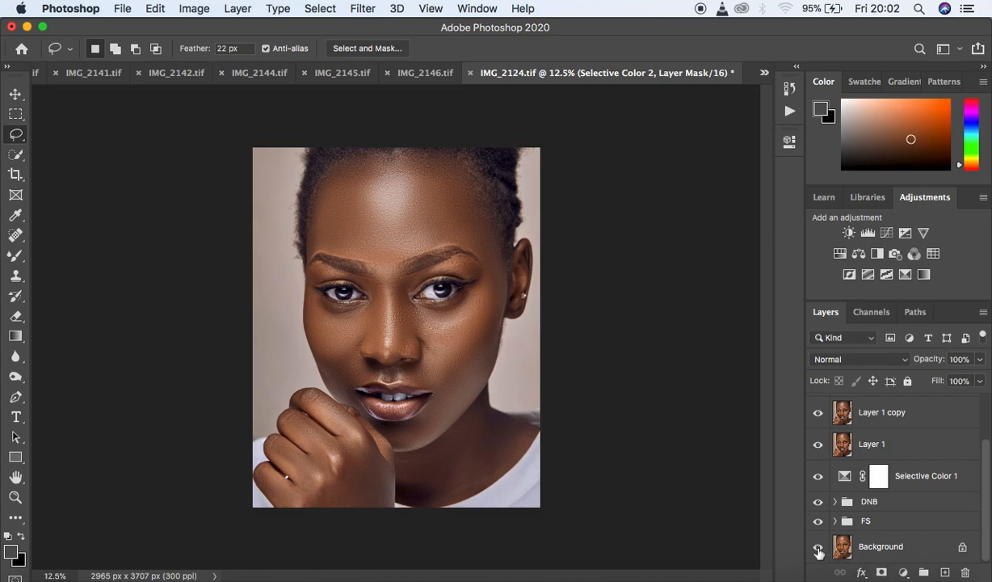
left_click(817, 549, "alt")
left_click(817, 550, "alt")
left_click(818, 550, "alt")
left_click(818, 549, "alt")
left_click(818, 549, "alt")
left_click(817, 550, "alt")
left_click(817, 549, "alt")
left_click(818, 550, "alt")
left_click(817, 550, "alt")
left_click(818, 549, "alt")
left_click(817, 550, "alt")
left_click(818, 549, "alt")
Open the Export As settings for the retouched portrait and choose JPG as the file format.
left_click(123, 11)
mouse_move(197, 227)
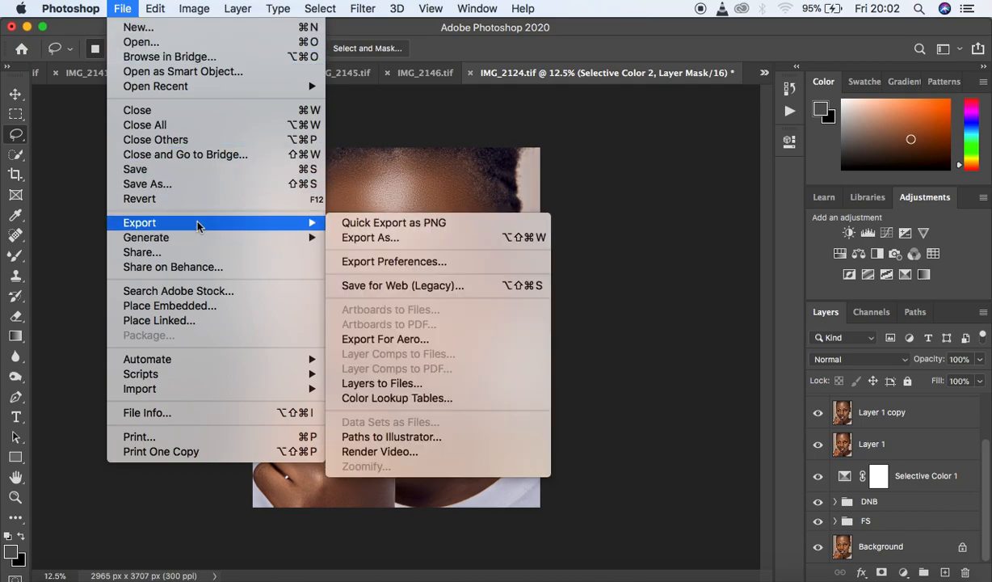
left_click(360, 237)
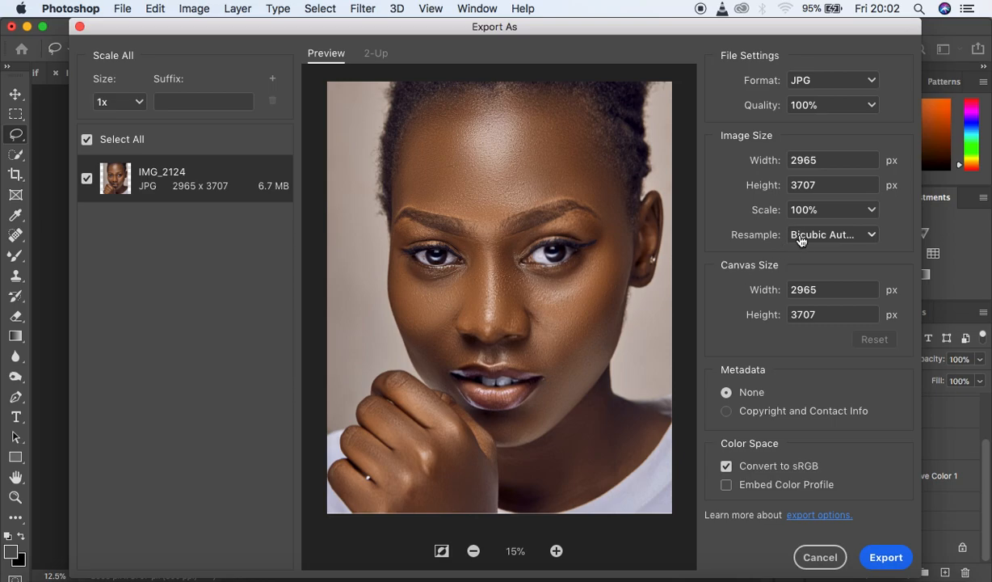
left_click(804, 87)
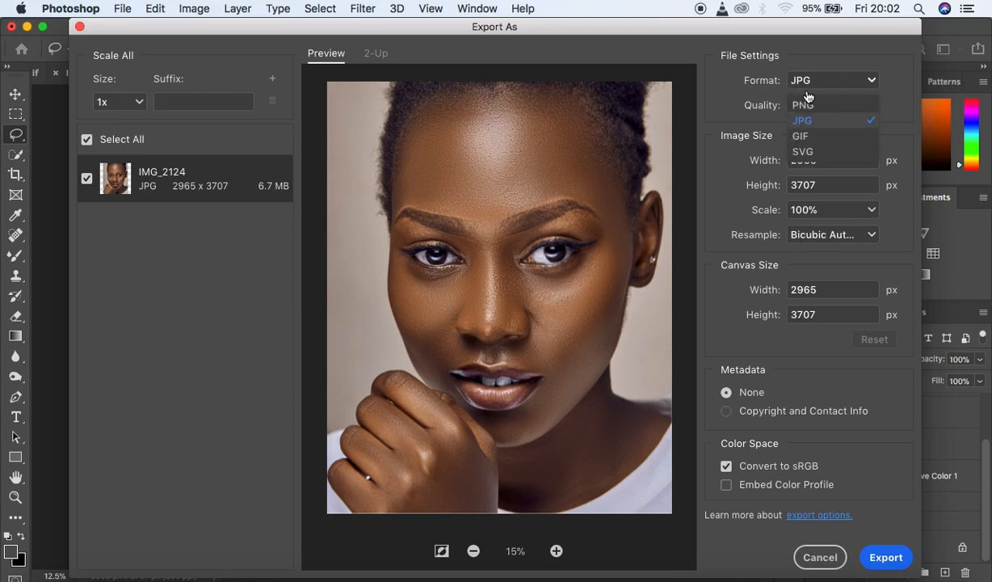
left_click(812, 120)
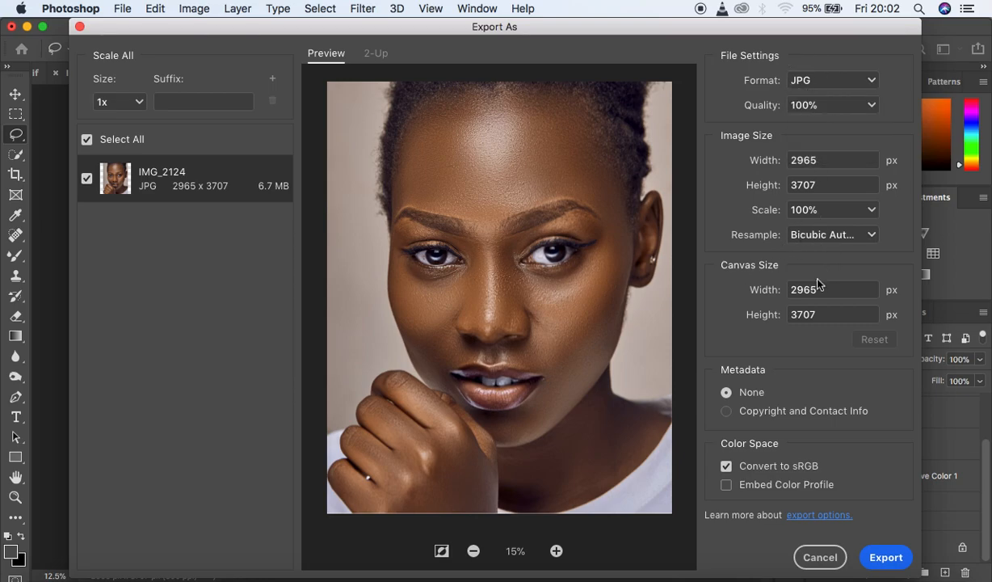
Set the export resampling to Bicubic Sharper, embed the color profile, and start exporting the portrait.
left_click(820, 235)
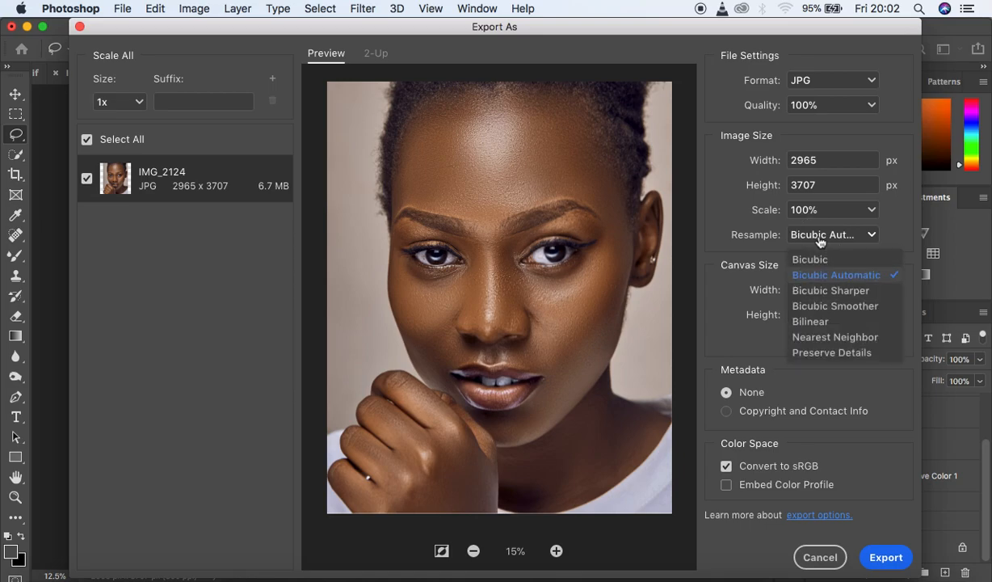
left_click(837, 293)
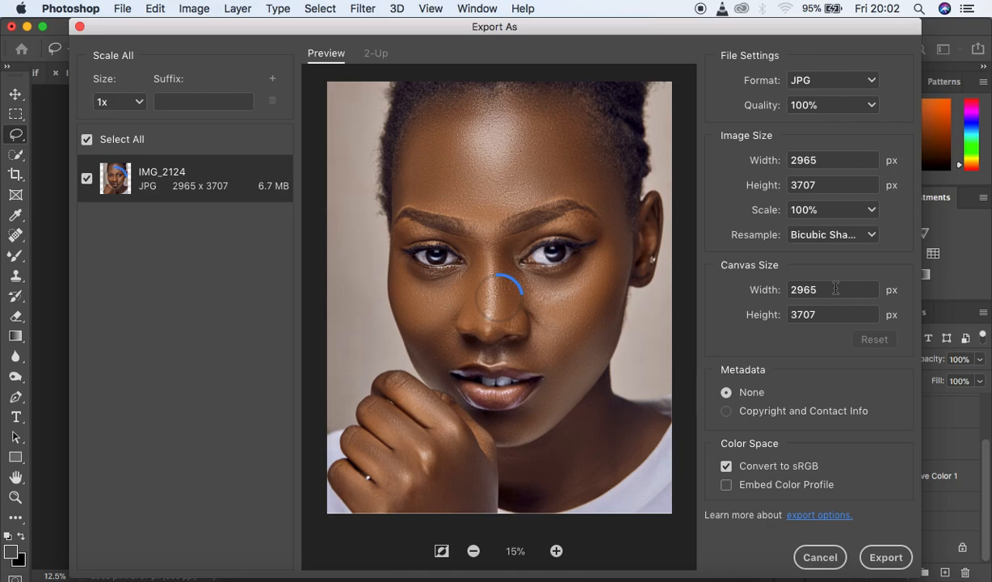
left_click(727, 485)
left_click(874, 557)
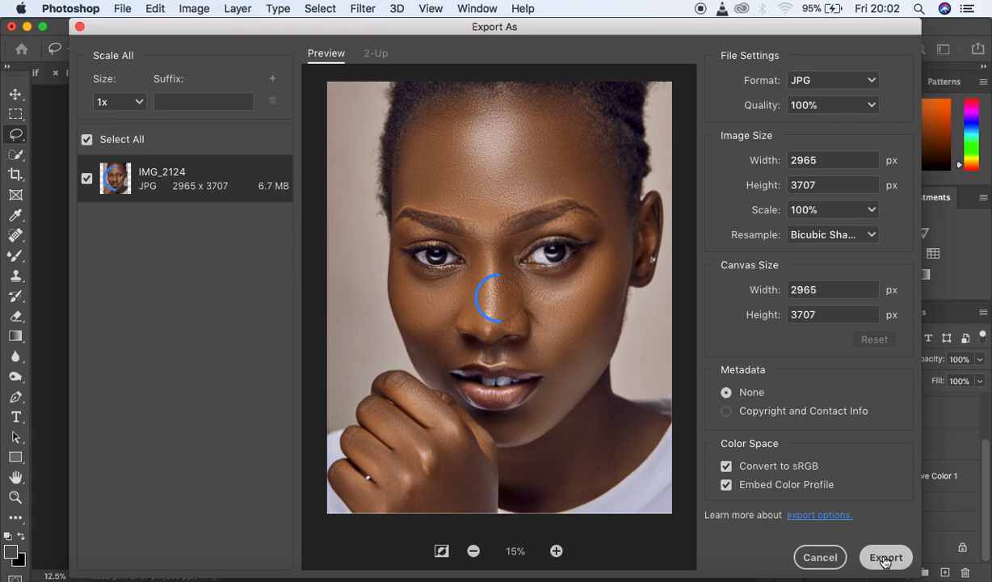
left_click(874, 560)
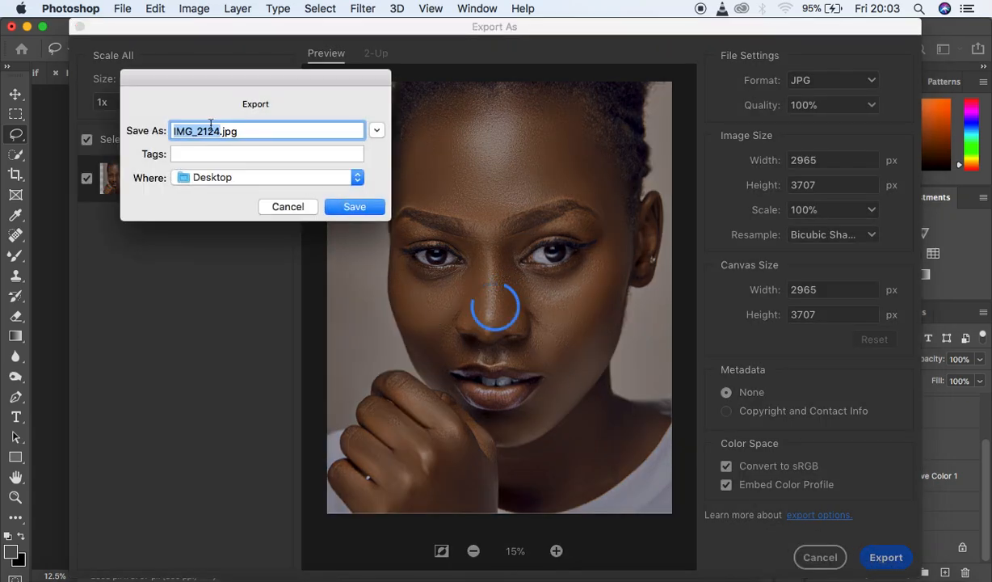